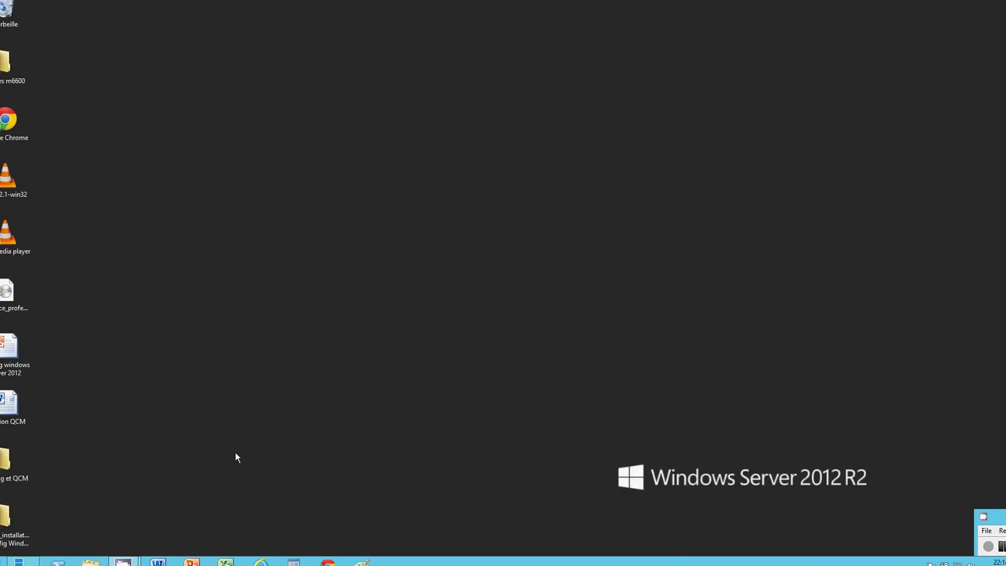
# Launch Gestionnaire Hyper-V from Server Manager's Outils menu
pyautogui.click(122, 560)
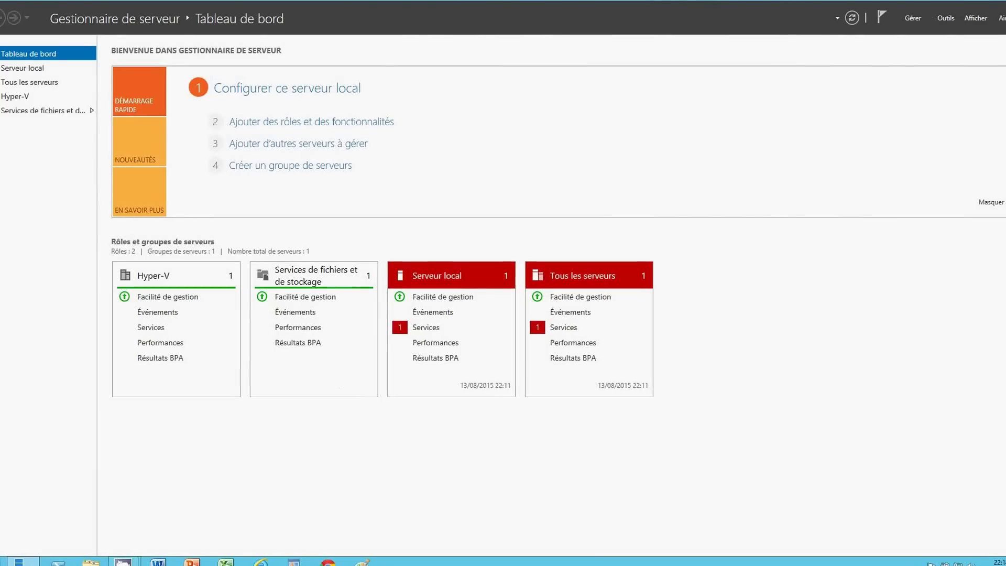
pyautogui.click(947, 19)
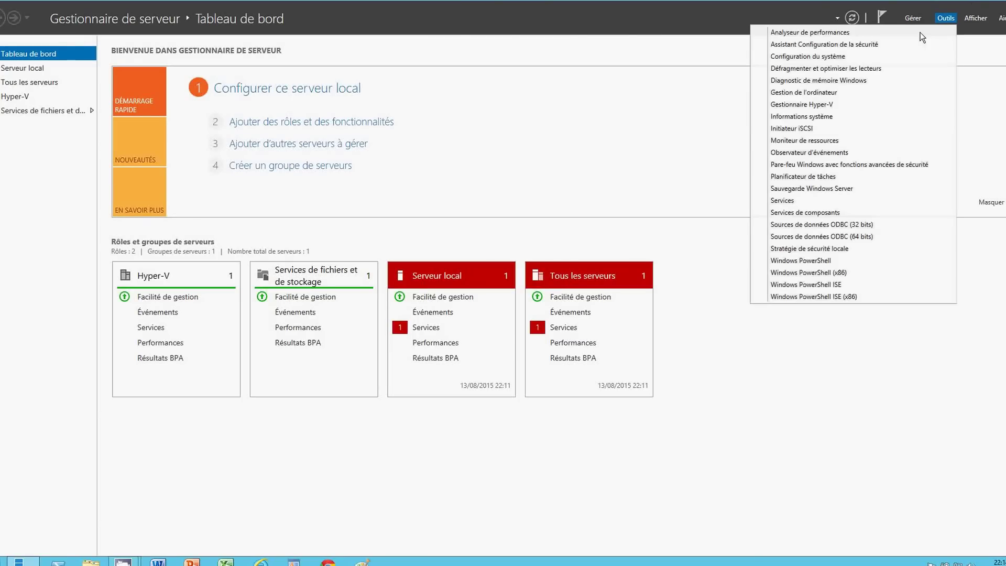
pyautogui.click(830, 105)
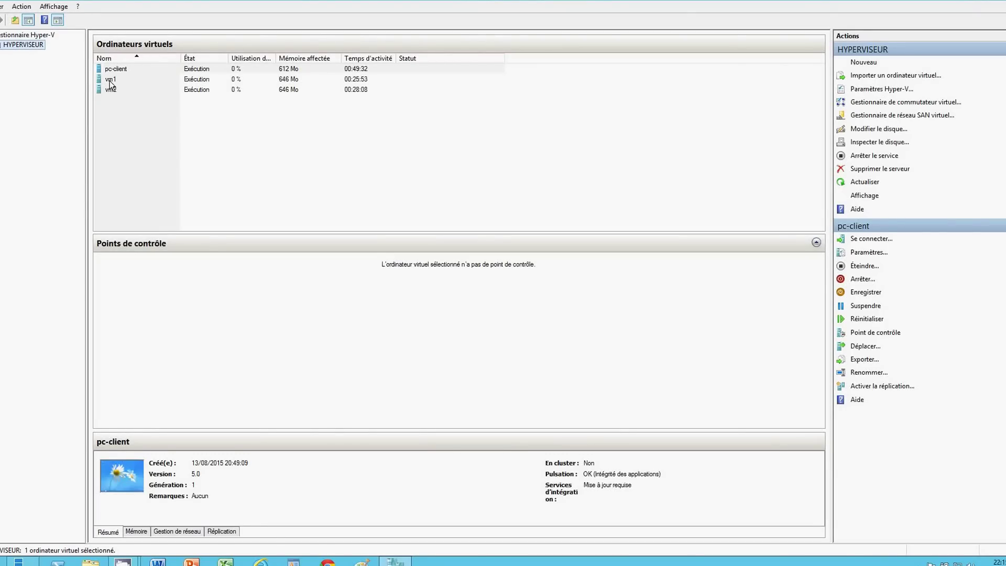
# Connect to vm1, sign in as Administrateur with the account password, and switch to full screen
pyautogui.rightClick(109, 79)
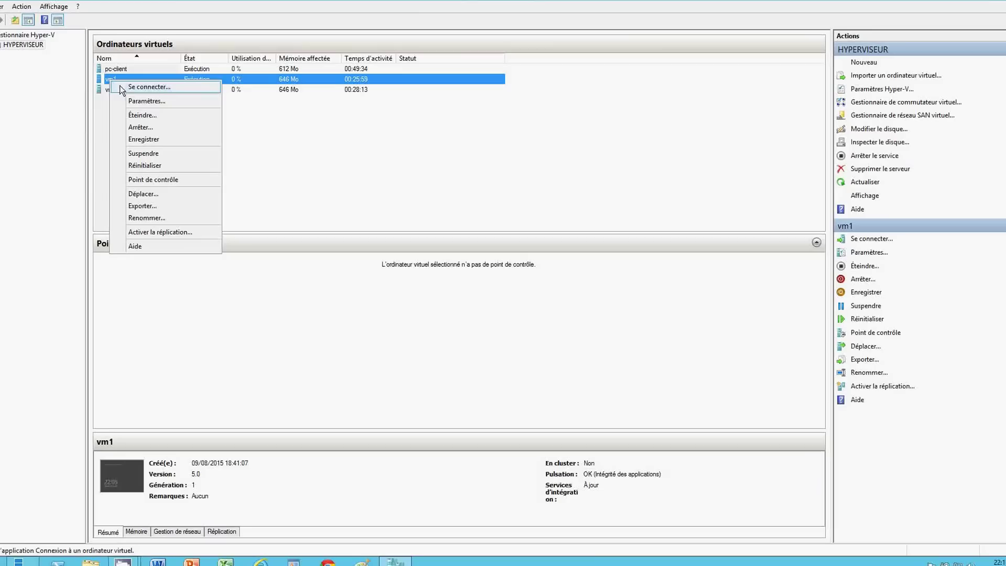
pyautogui.click(128, 87)
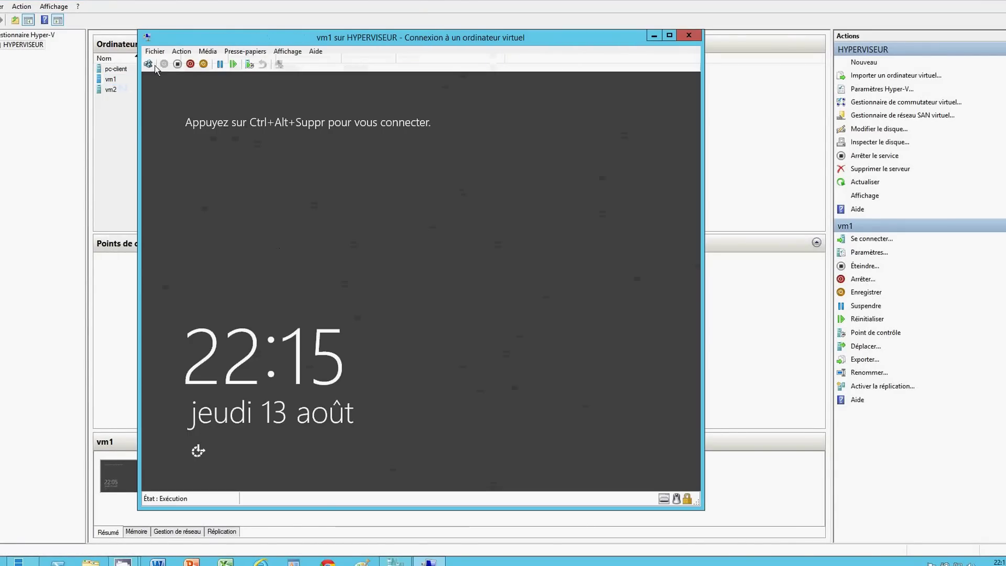
pyautogui.click(148, 64)
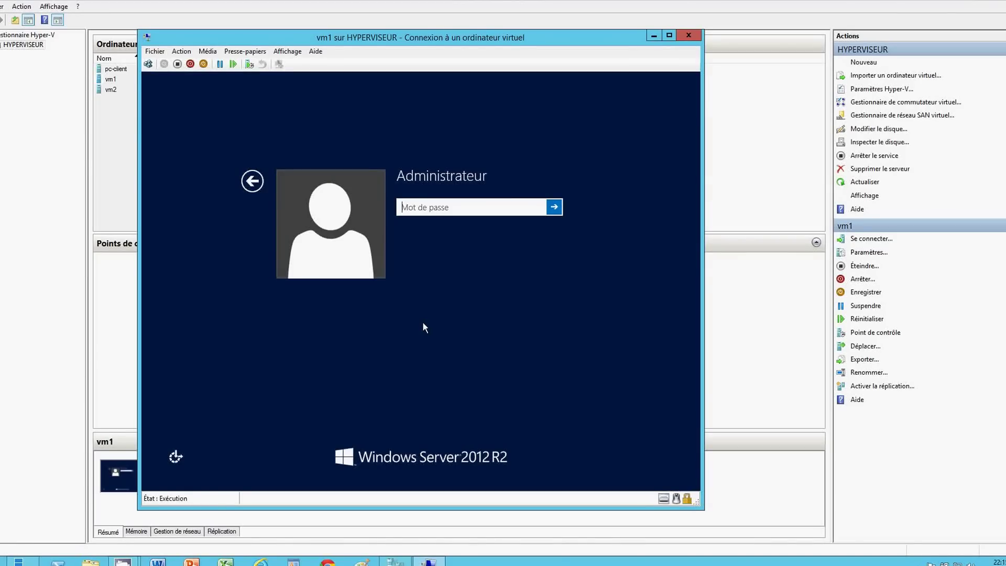
pyautogui.write('P••••••')
pyautogui.press('Return')
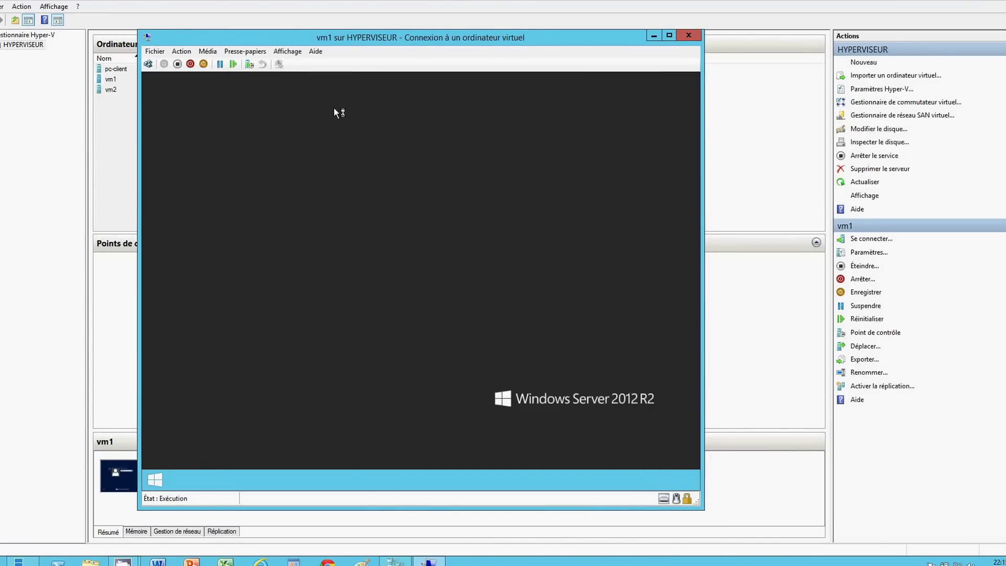
pyautogui.click(288, 51)
pyautogui.click(276, 64)
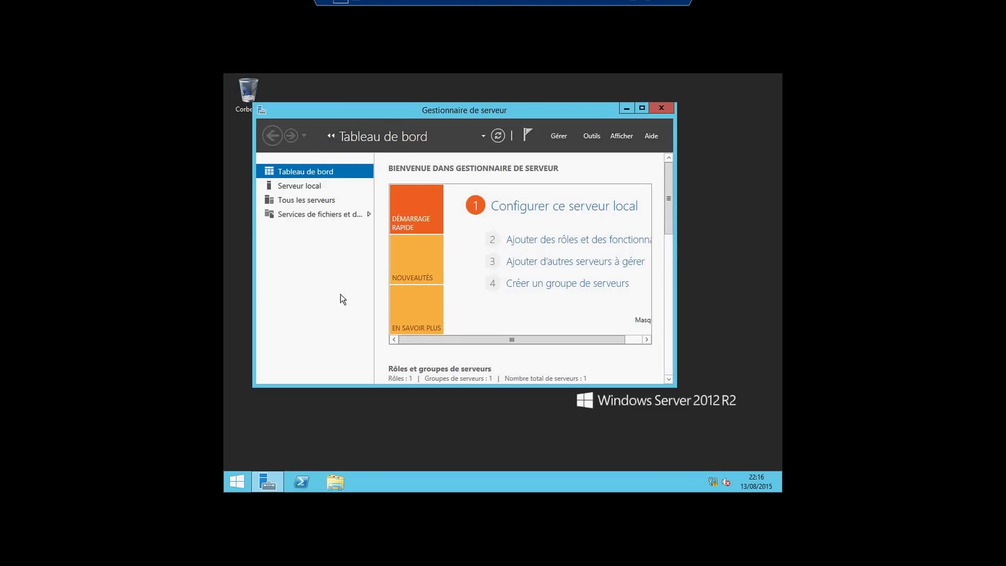
# Rename the computer to vm1 in WORKGROUP from the Serveur local properties
pyautogui.click(314, 187)
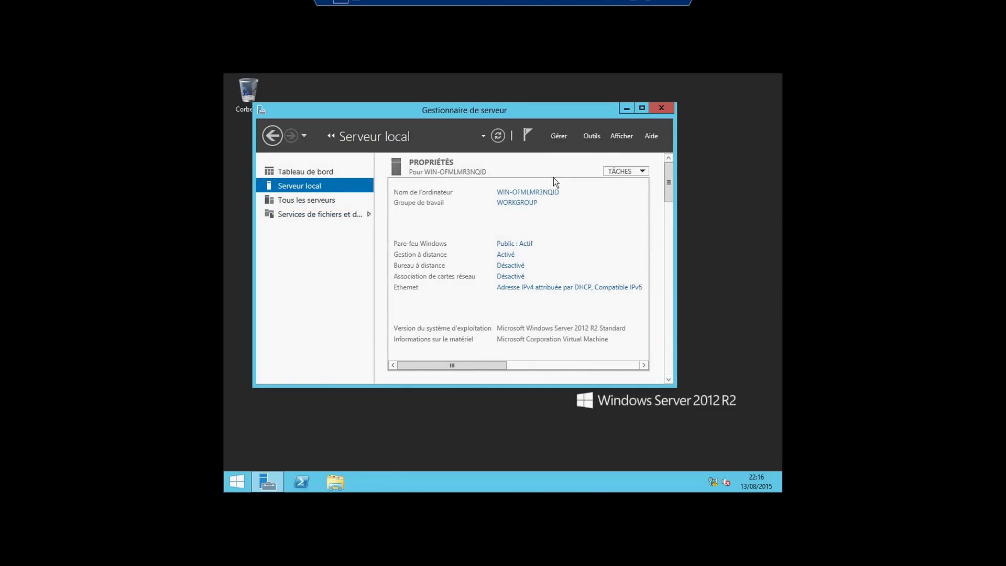
pyautogui.click(509, 193)
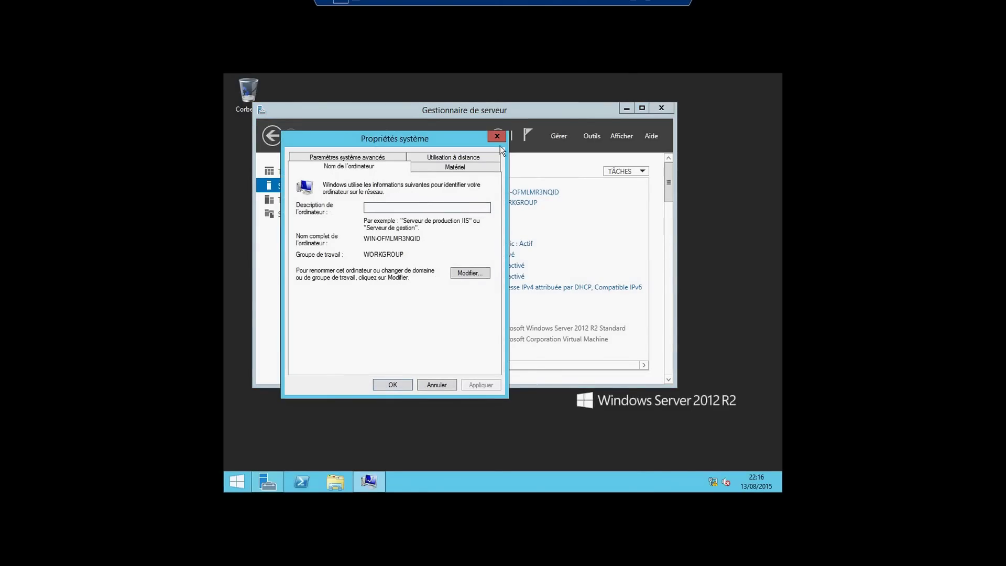
pyautogui.click(497, 137)
pyautogui.click(507, 192)
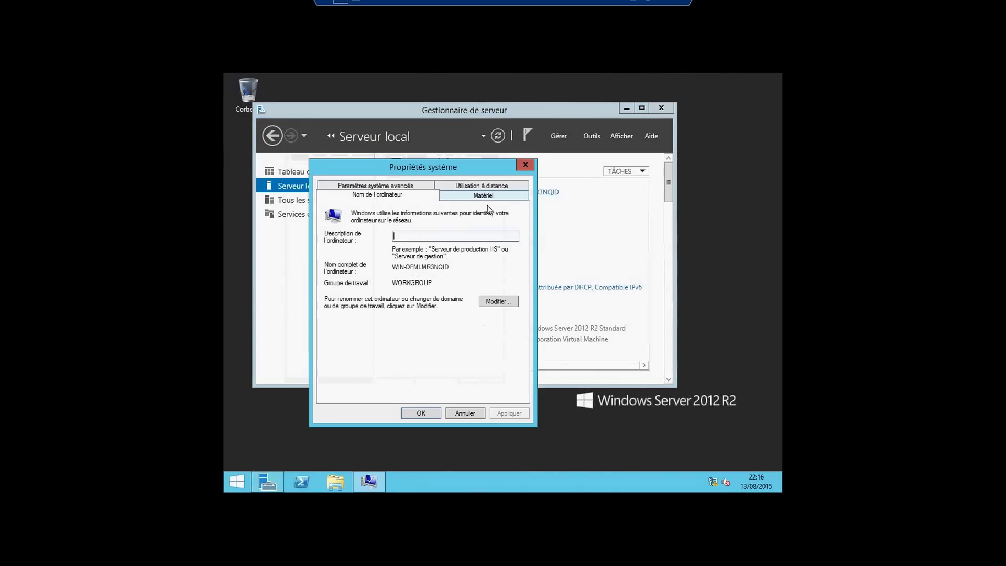
pyautogui.click(498, 301)
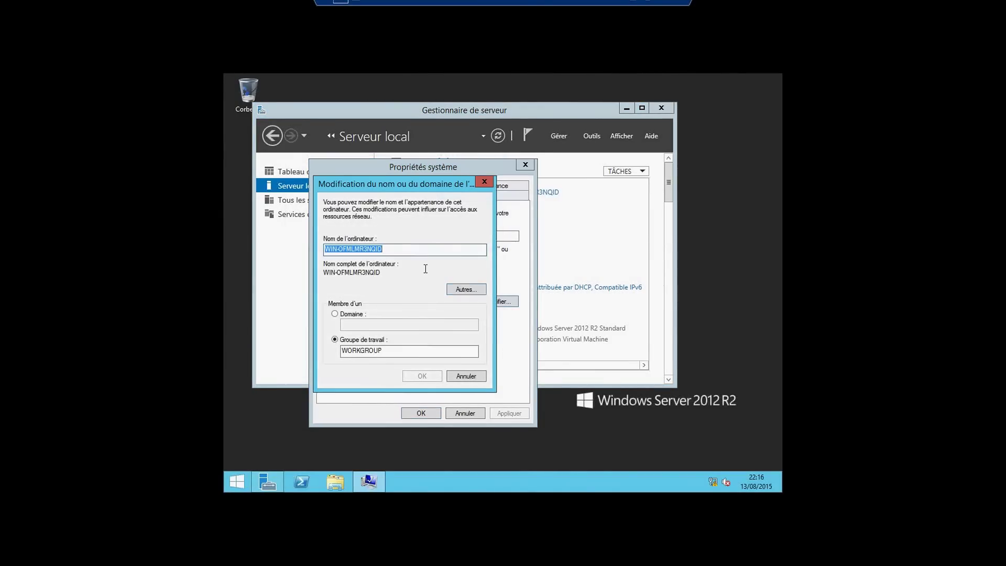
pyautogui.write('vm1')
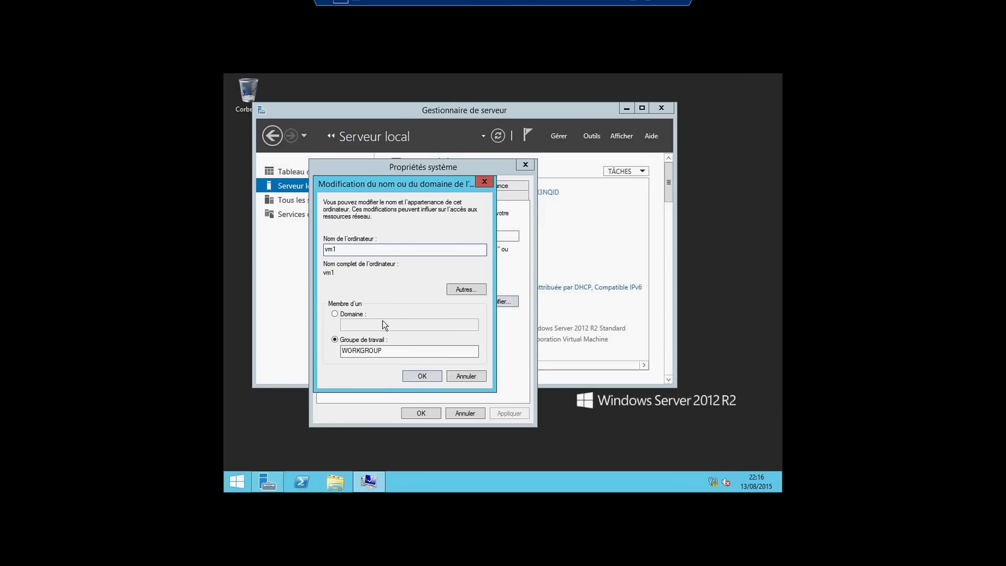
pyautogui.click(422, 378)
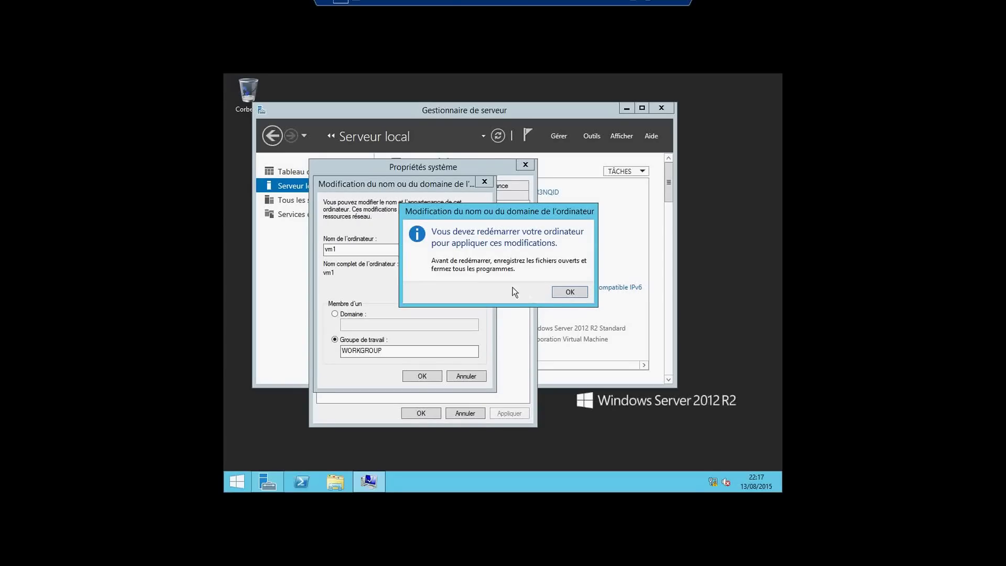
pyautogui.click(569, 292)
pyautogui.click(422, 413)
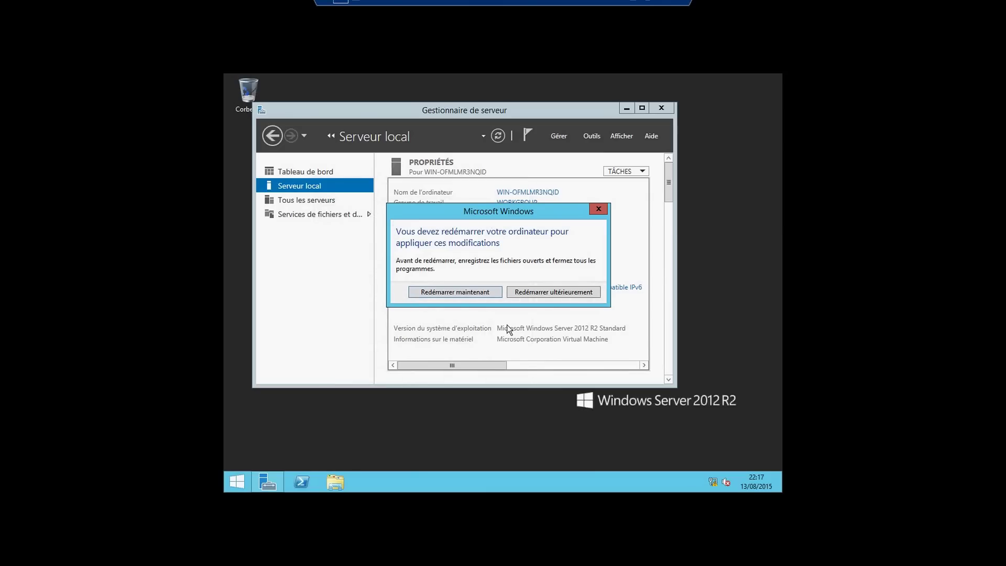
# Choose Redémarrer ultérieurement, then bring up the Ethernet adapter's properties
pyautogui.click(553, 294)
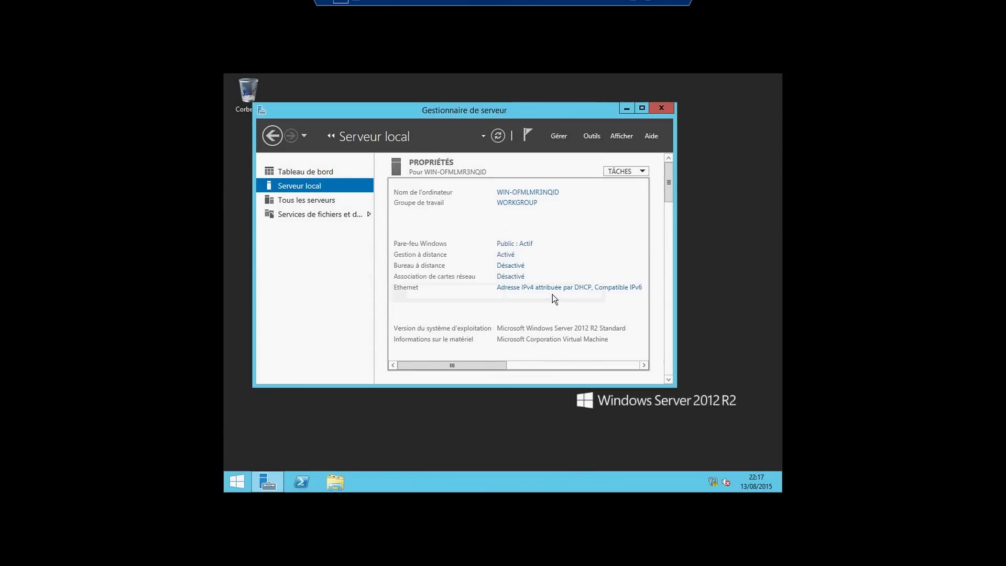
pyautogui.click(520, 288)
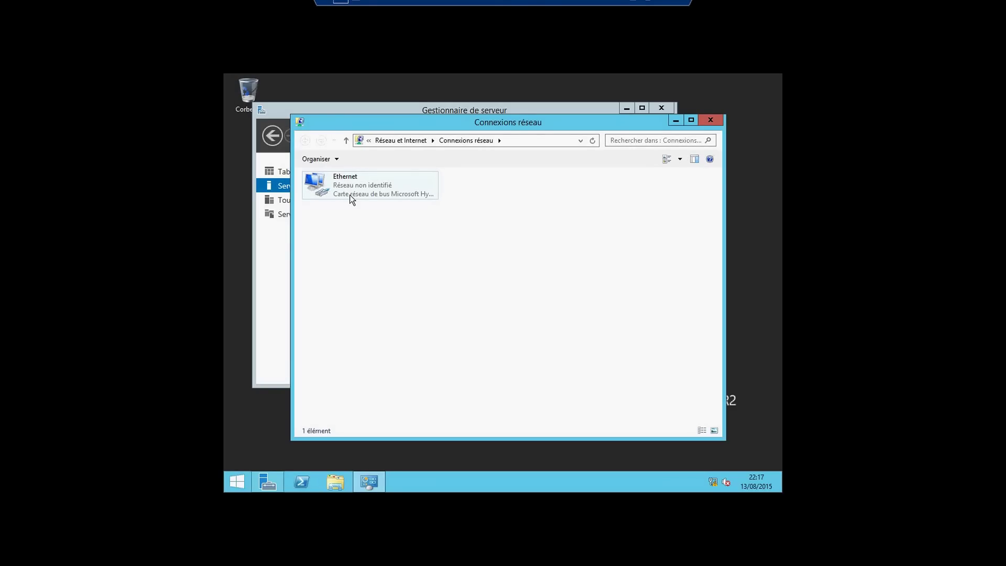
pyautogui.click(348, 191)
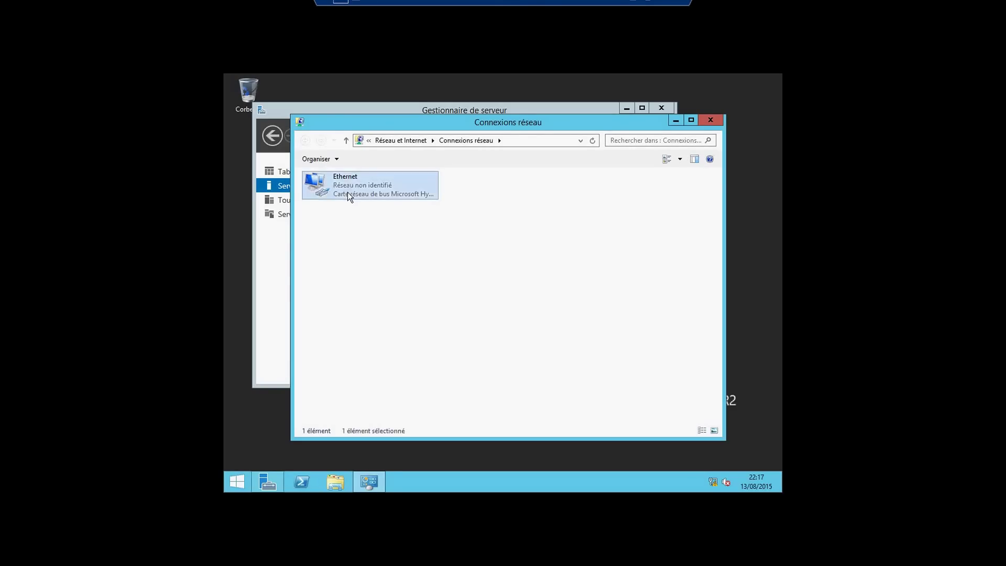
pyautogui.rightClick(348, 192)
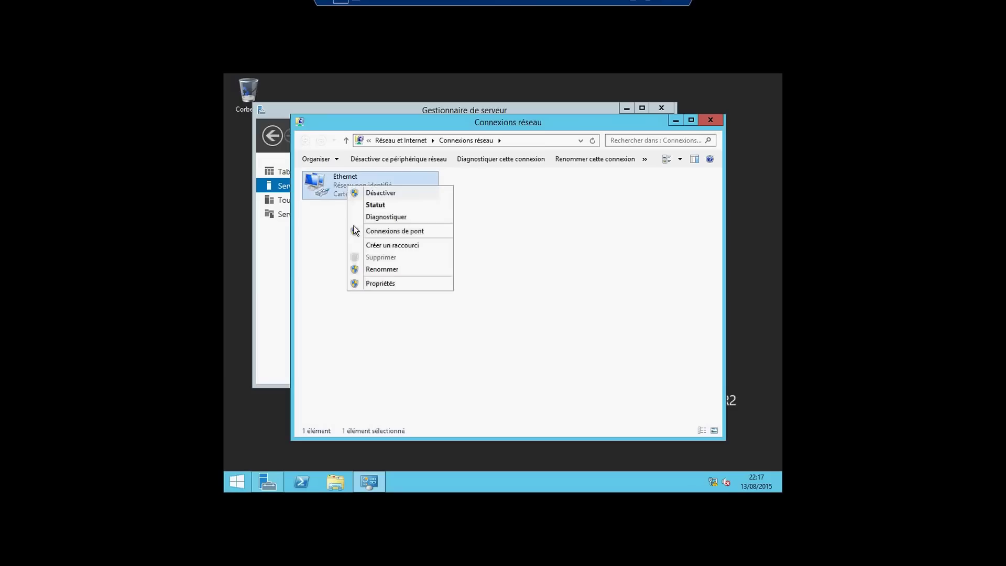
pyautogui.click(370, 282)
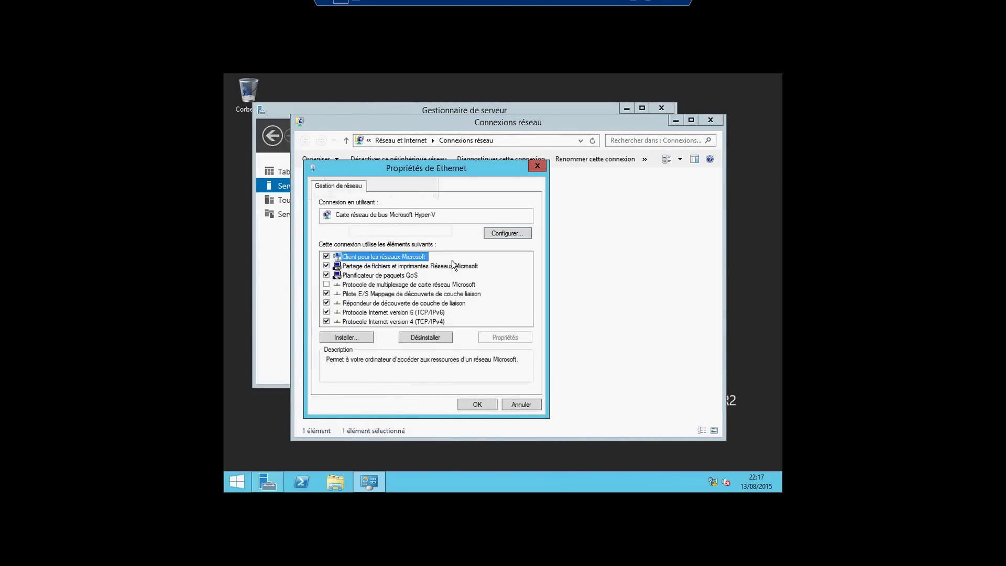
# Give Ethernet the static IPv4 address 192.168.1.1 with mask 255.255.255.0
pyautogui.doubleClick(401, 322)
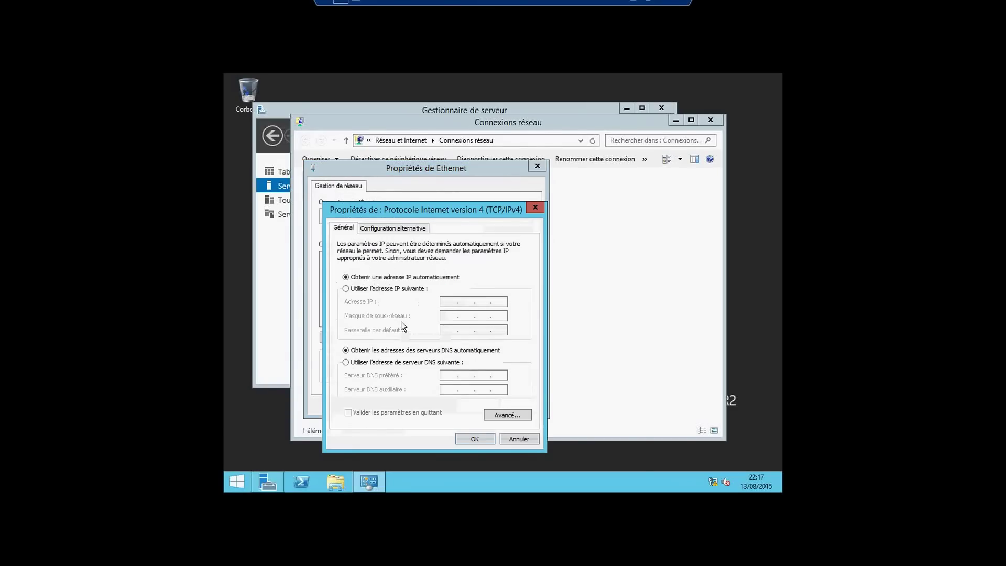
pyautogui.click(397, 291)
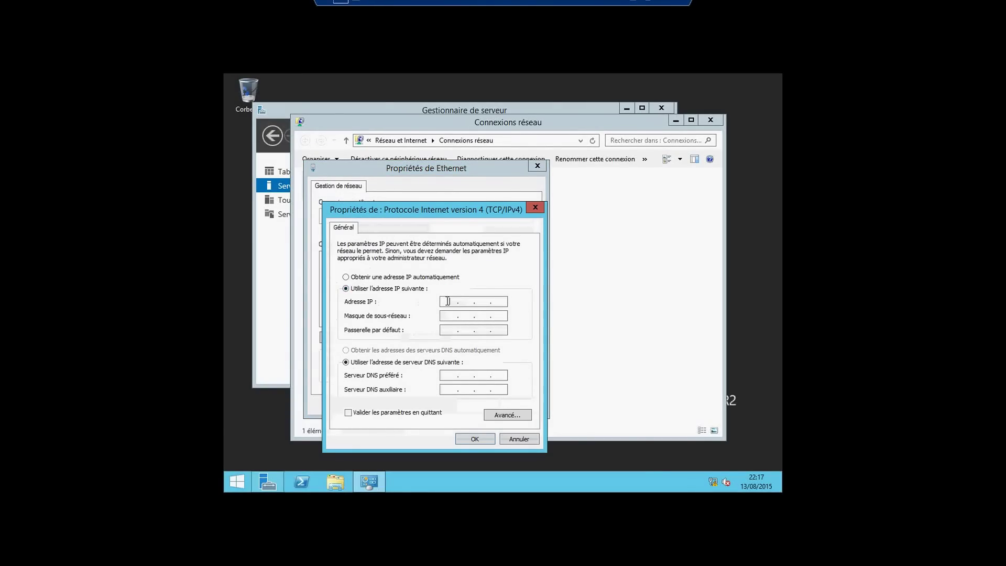
pyautogui.click(448, 301)
pyautogui.write('192 . 168 . ')
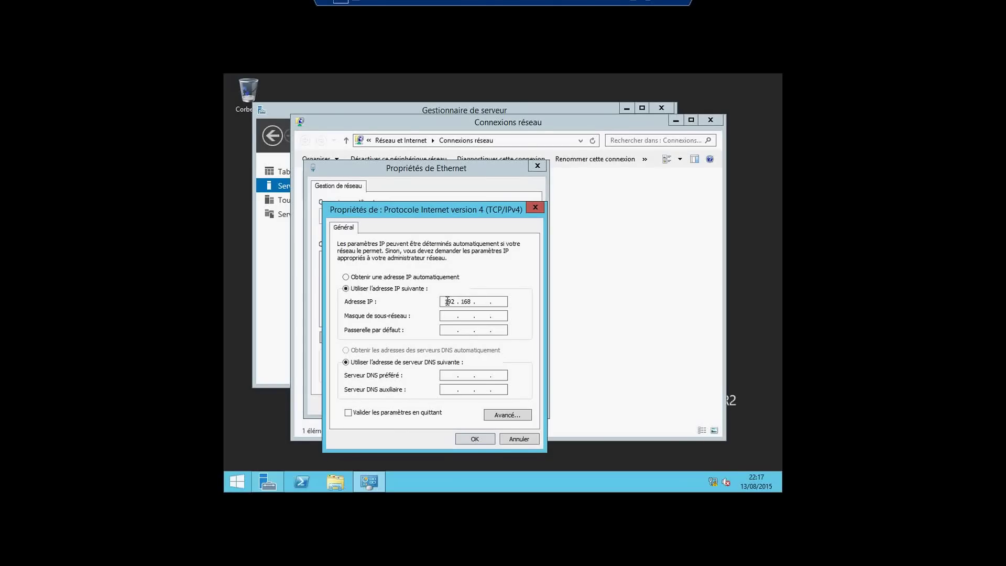
pyautogui.write('1 . 1')
pyautogui.press('Tab')
pyautogui.click(473, 439)
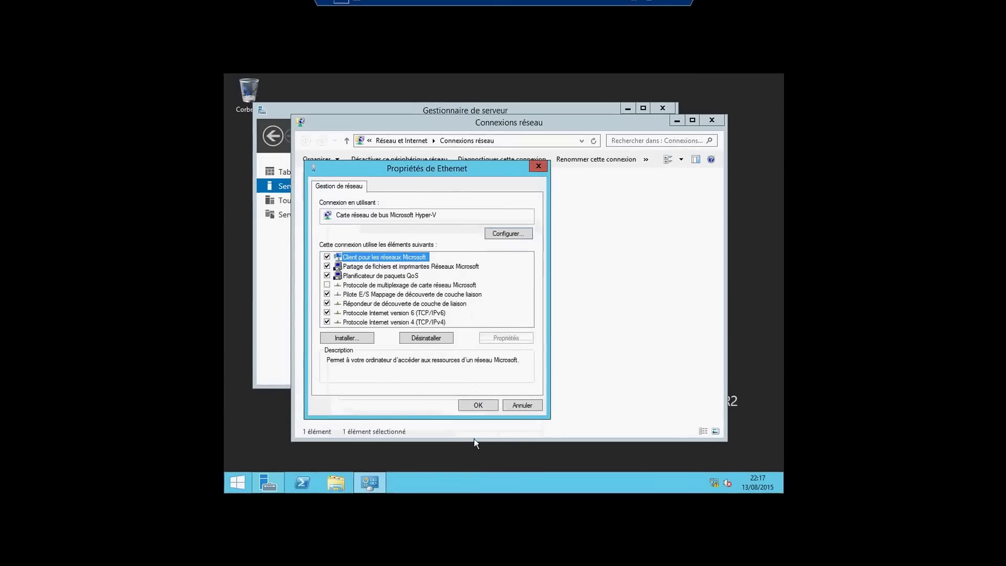
pyautogui.click(479, 406)
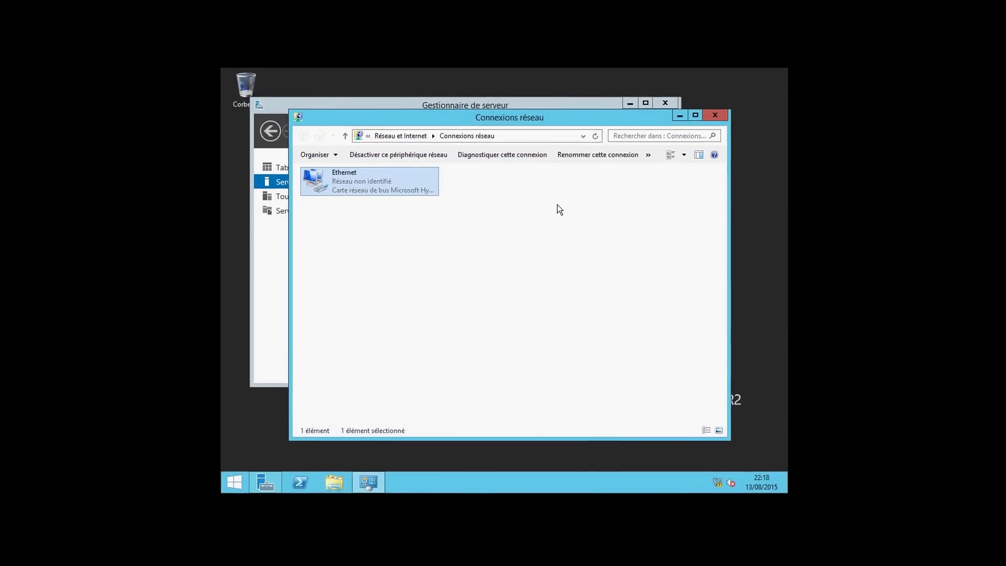
pyautogui.click(715, 116)
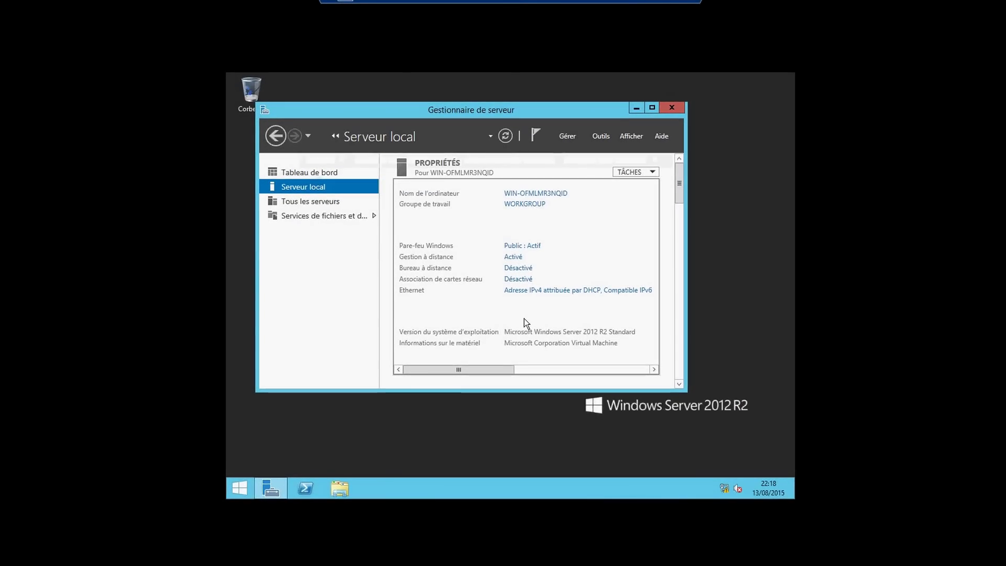
# Refresh Serveur local so Ethernet shows 192.168.1.1
pyautogui.click(512, 141)
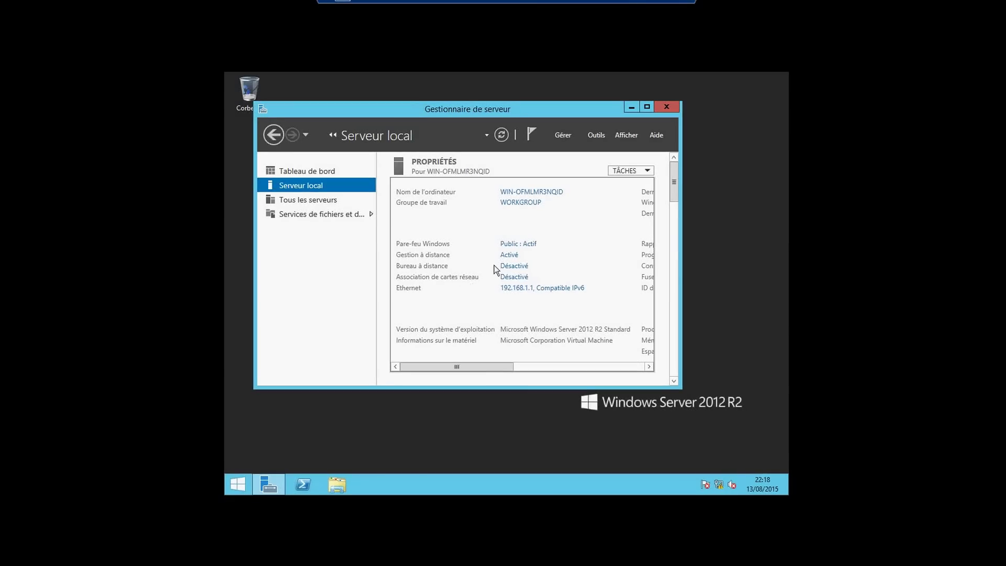
# Allow Bureau à distance connections with NLA and save the System Properties
pyautogui.click(514, 266)
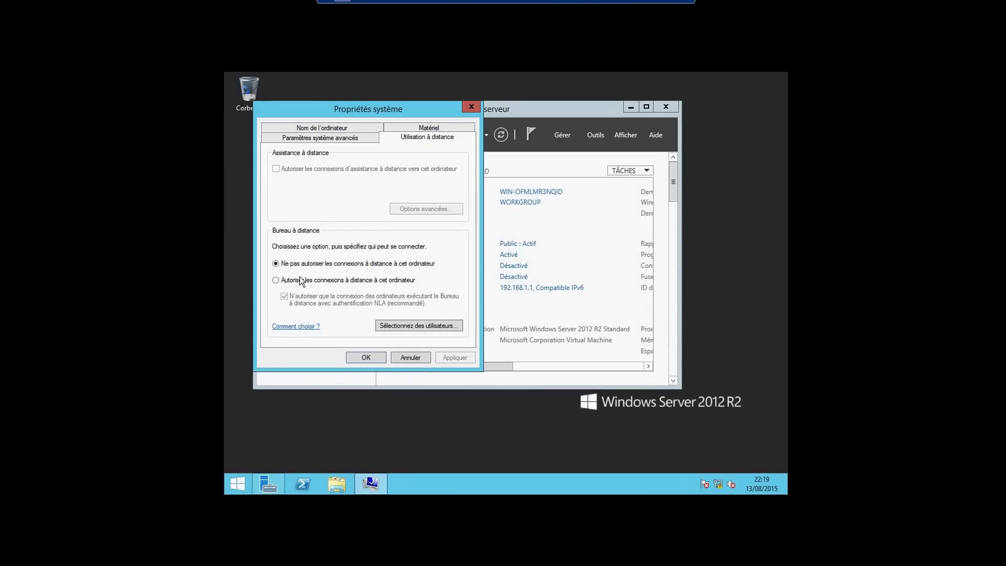
pyautogui.click(277, 281)
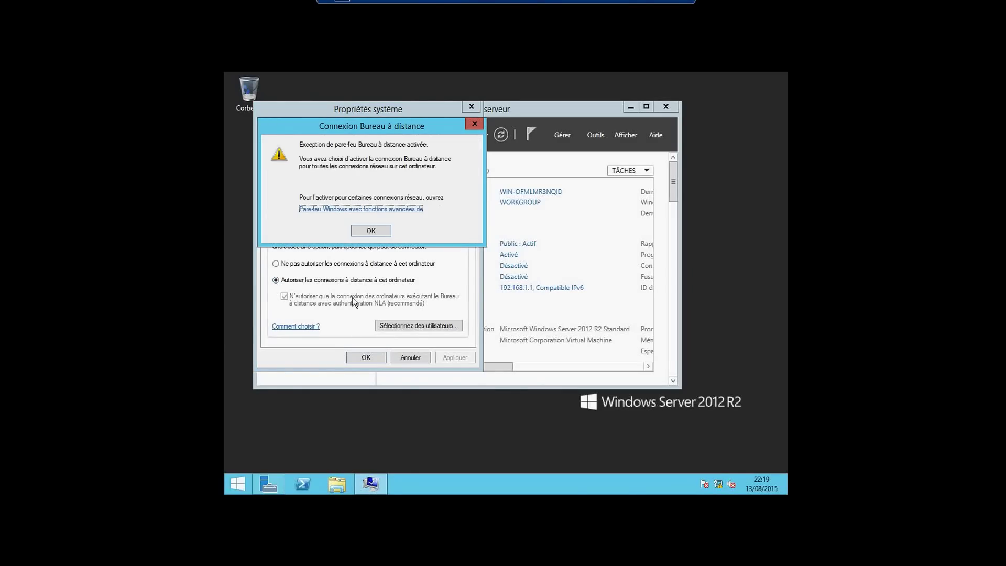
pyautogui.click(363, 229)
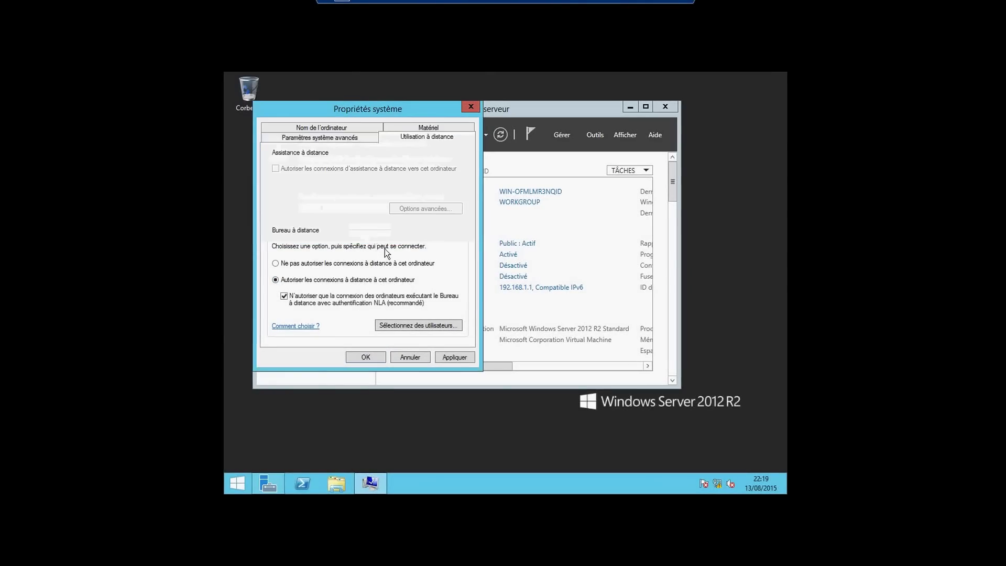
pyautogui.click(454, 357)
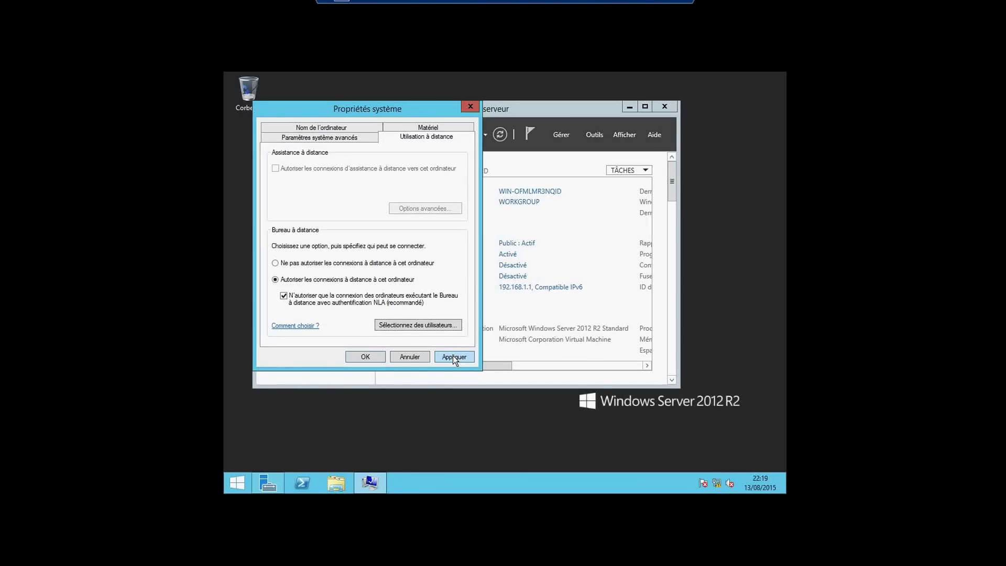
pyautogui.click(367, 357)
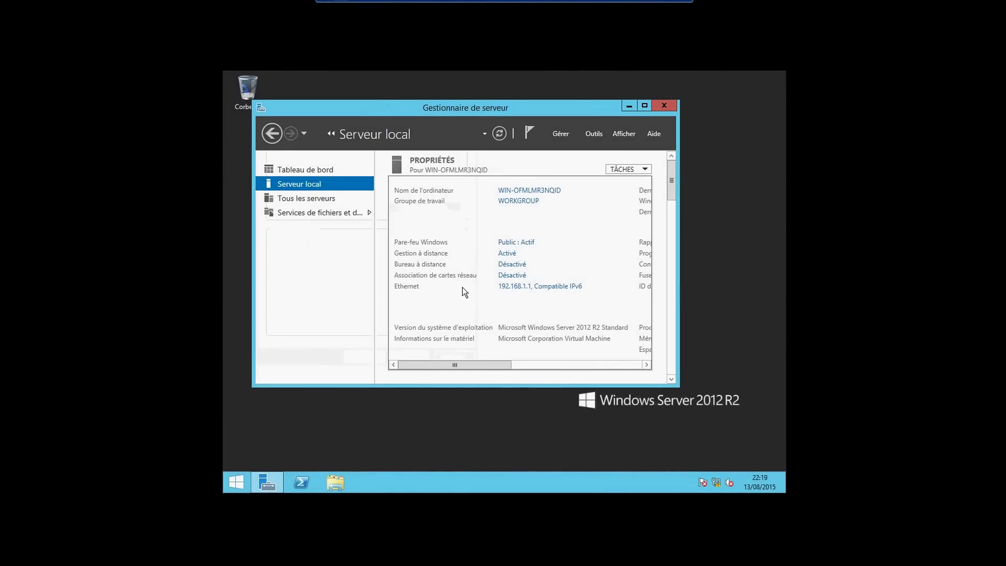
# Refresh Serveur local and scroll the properties to confirm Bureau à distance is Activé
pyautogui.click(499, 137)
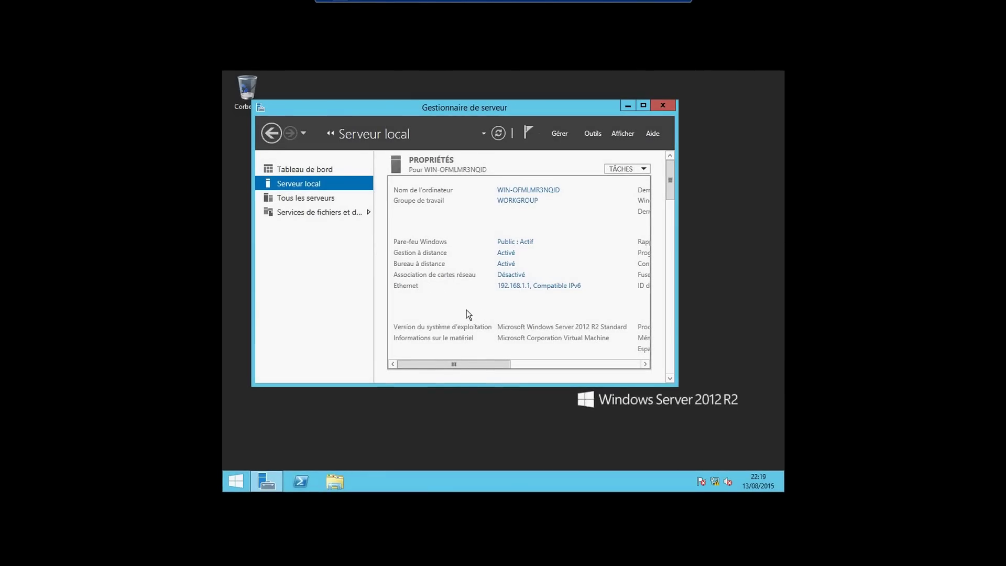
pyautogui.moveTo(492, 363)
pyautogui.mouseDown()
pyautogui.moveTo(504, 363)
pyautogui.moveTo(490, 363)
pyautogui.mouseUp()
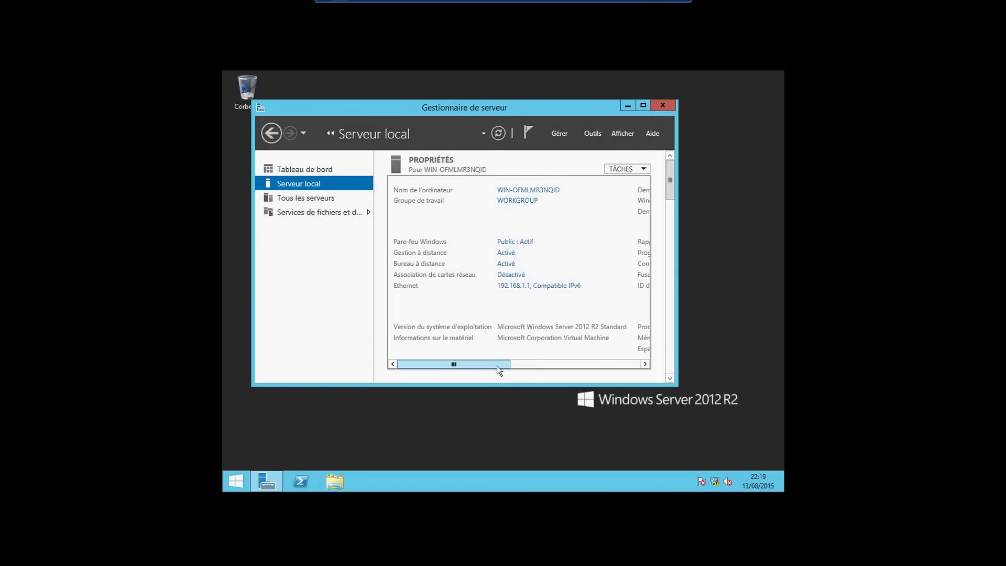
pyautogui.moveTo(497, 366); pyautogui.dragTo(629, 358)
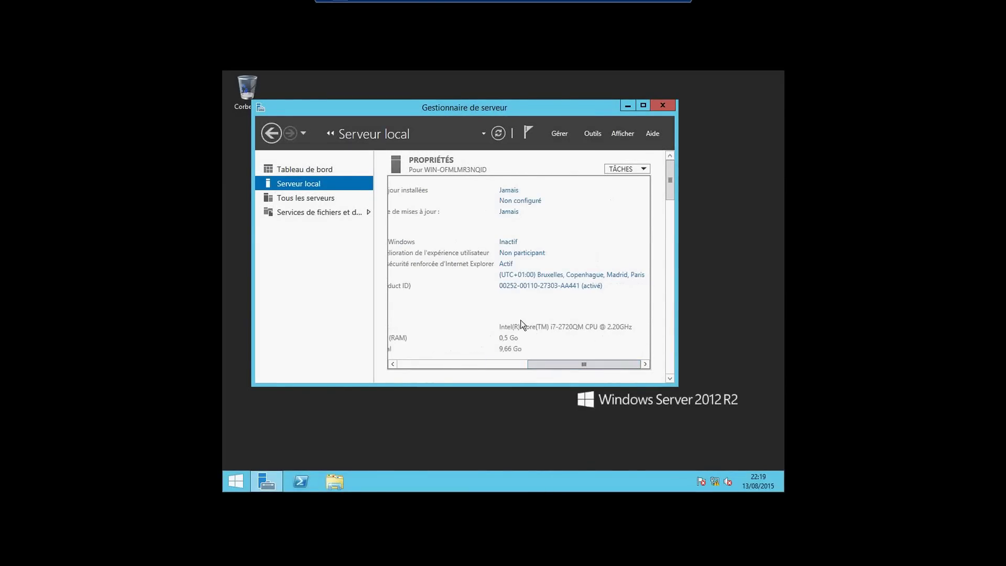
pyautogui.moveTo(542, 363); pyautogui.dragTo(514, 369)
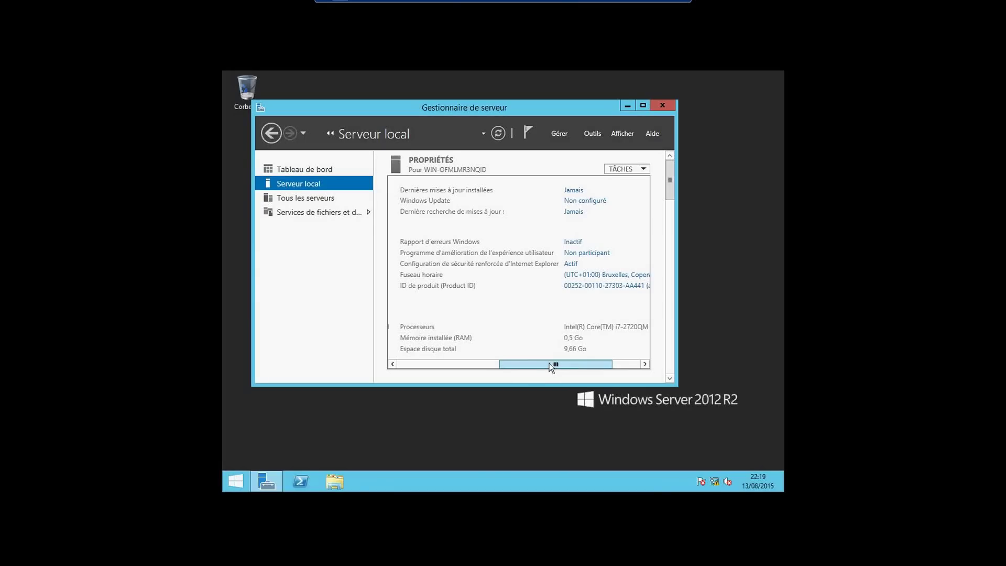
pyautogui.moveTo(550, 363); pyautogui.dragTo(427, 356)
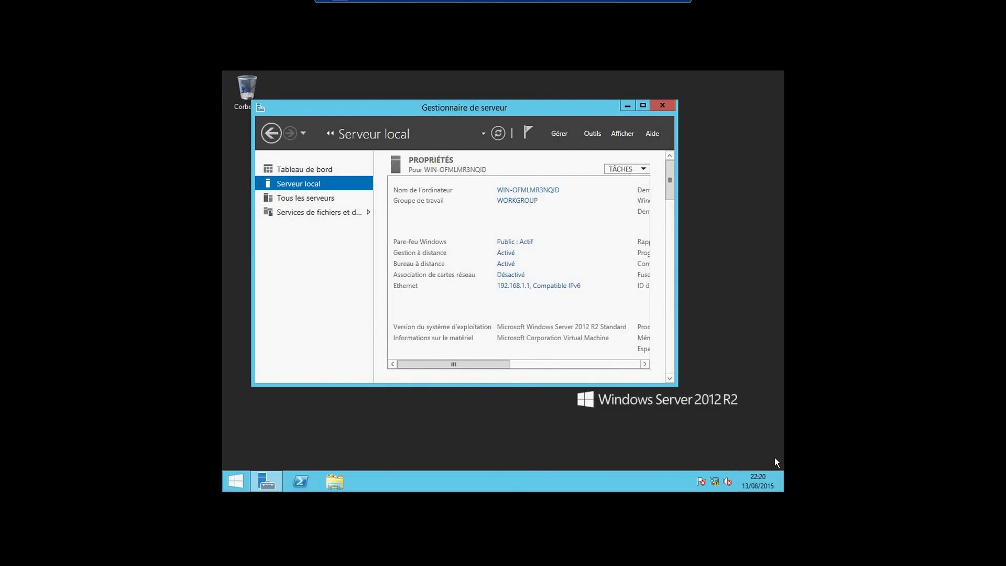
# Restart vm1 with the reason Matériel : maintenance (non planifiée)
pyautogui.moveTo(780, 432)
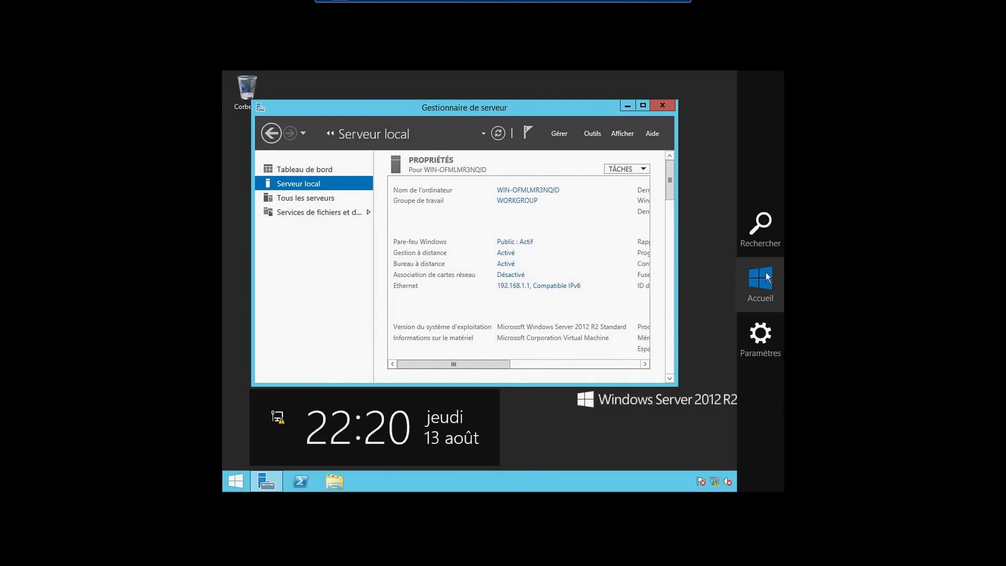
pyautogui.click(763, 337)
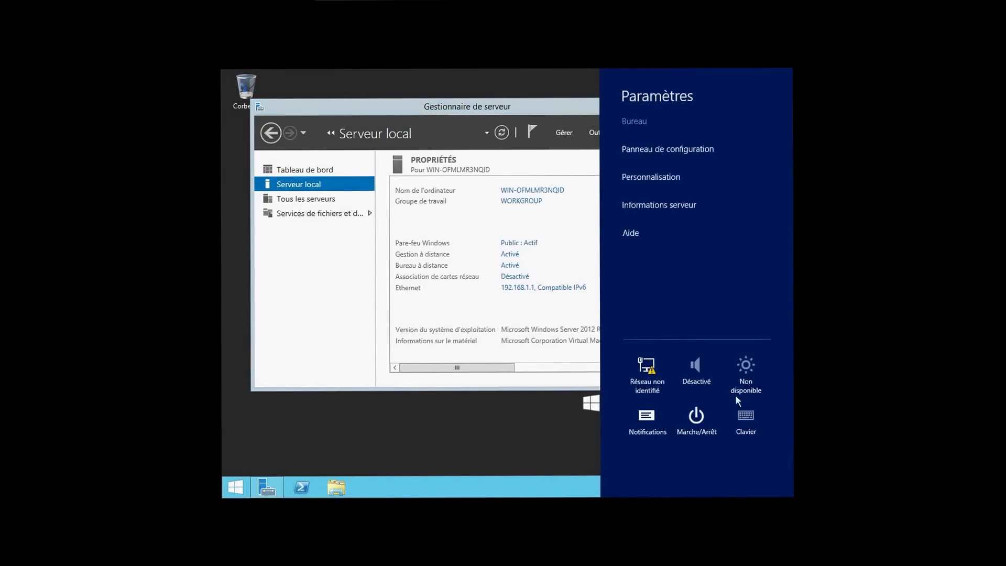
pyautogui.click(696, 417)
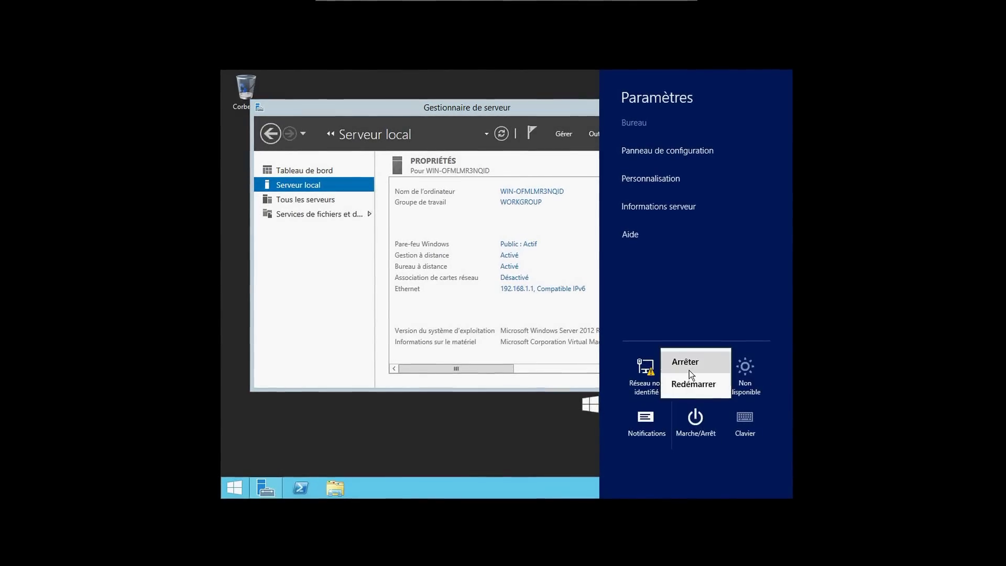
pyautogui.click(690, 369)
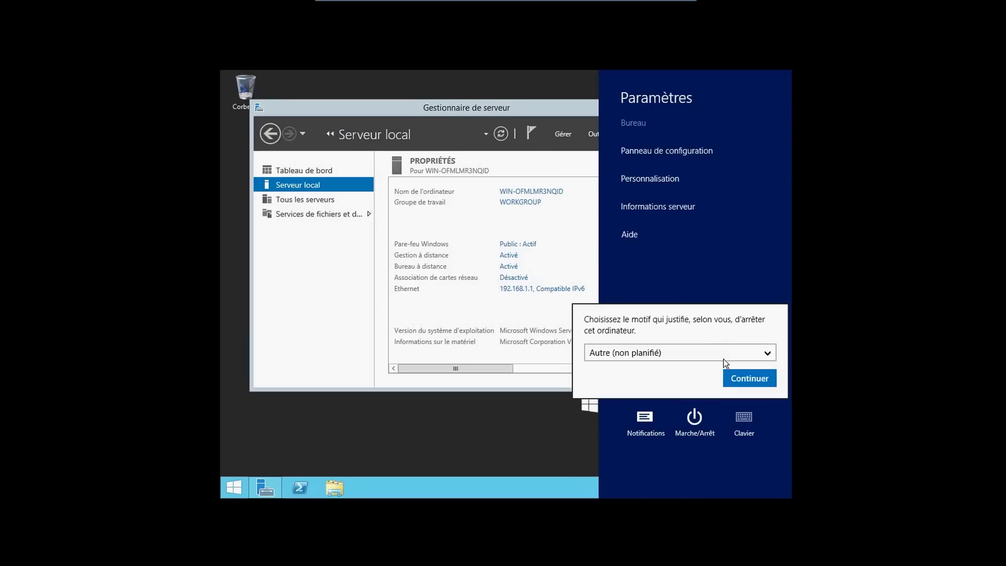
pyautogui.click(721, 352)
pyautogui.click(696, 350)
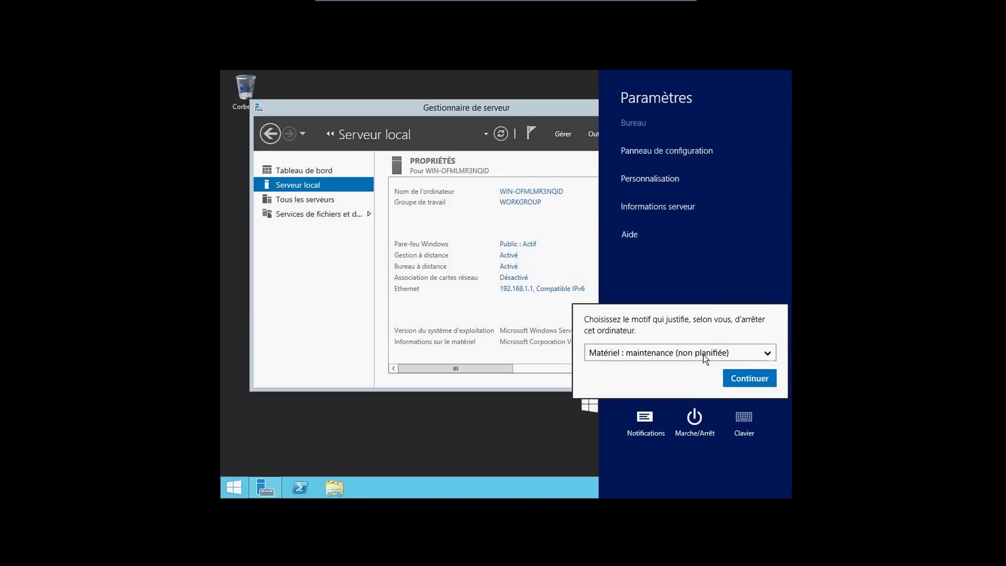
pyautogui.click(736, 380)
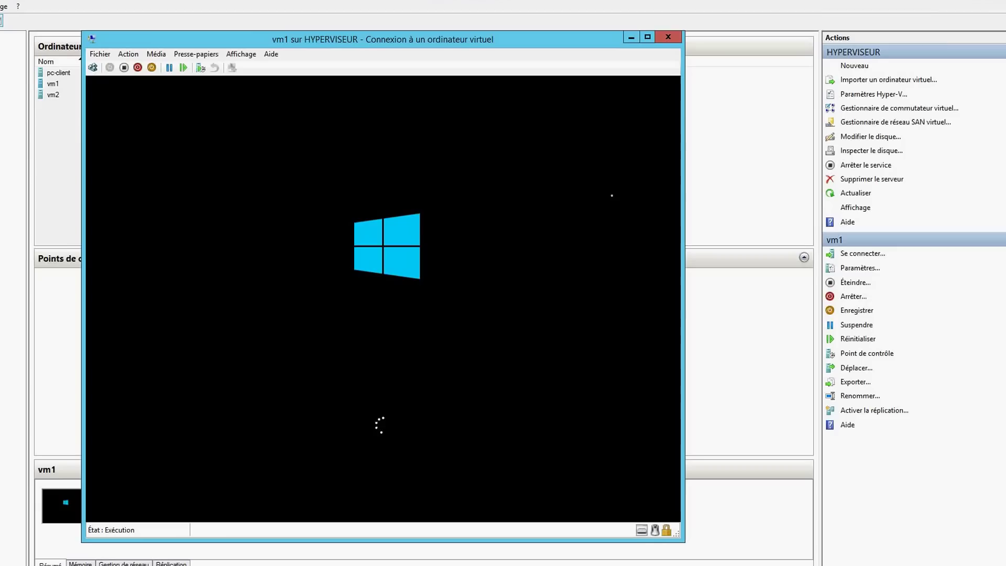
# Minimize Hyper-V Manager and Server Manager on the host while vm1 reboots
pyautogui.click(893, 1)
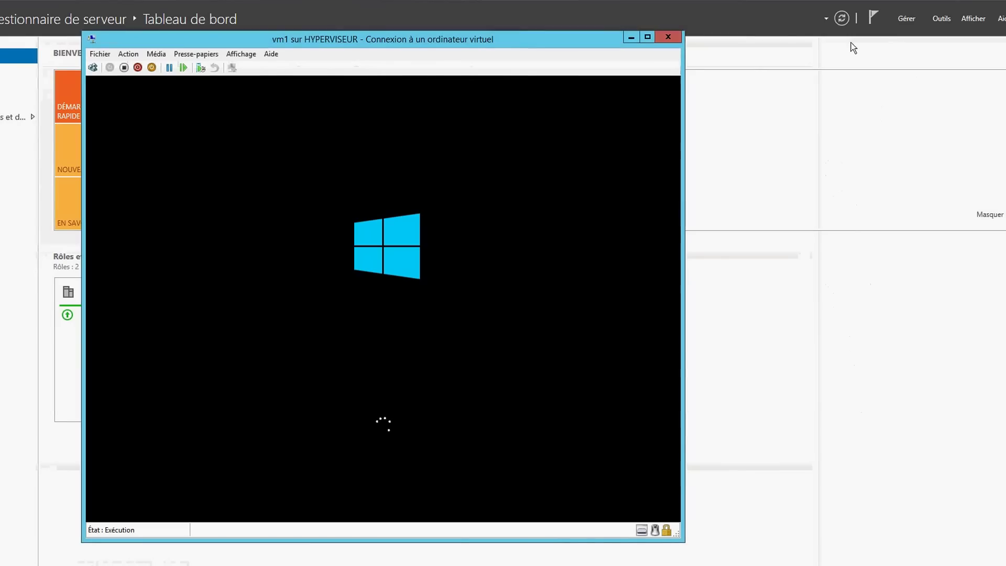
pyautogui.click(925, 1)
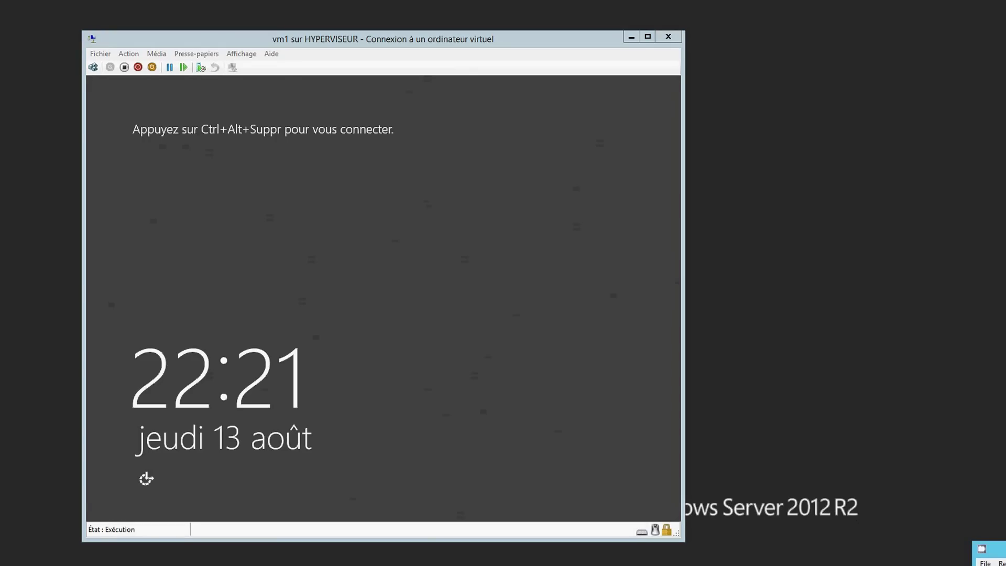
# Sign in to vm1 as Administrateur, retrying the password after one rejection
pyautogui.click(94, 67)
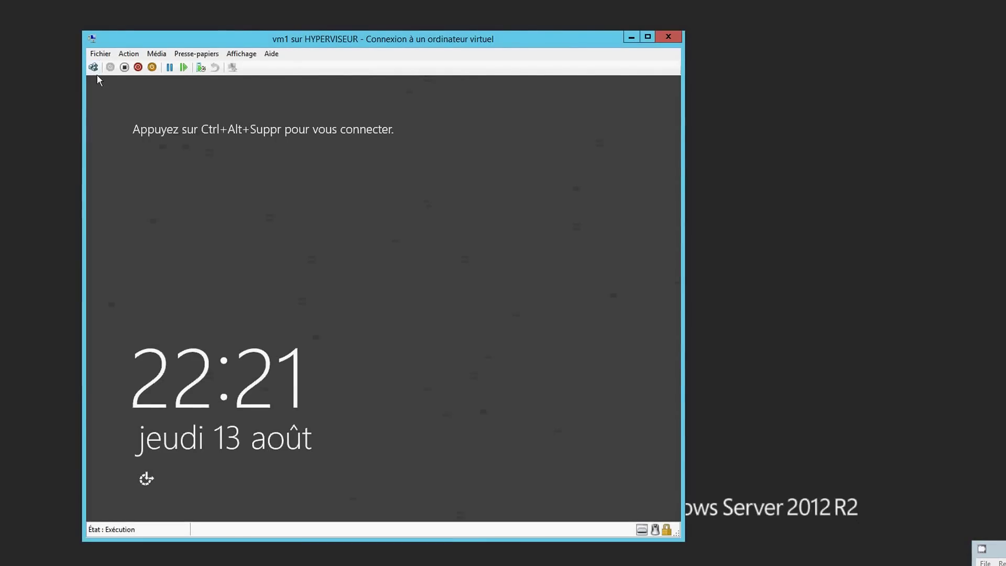
pyautogui.click(94, 67)
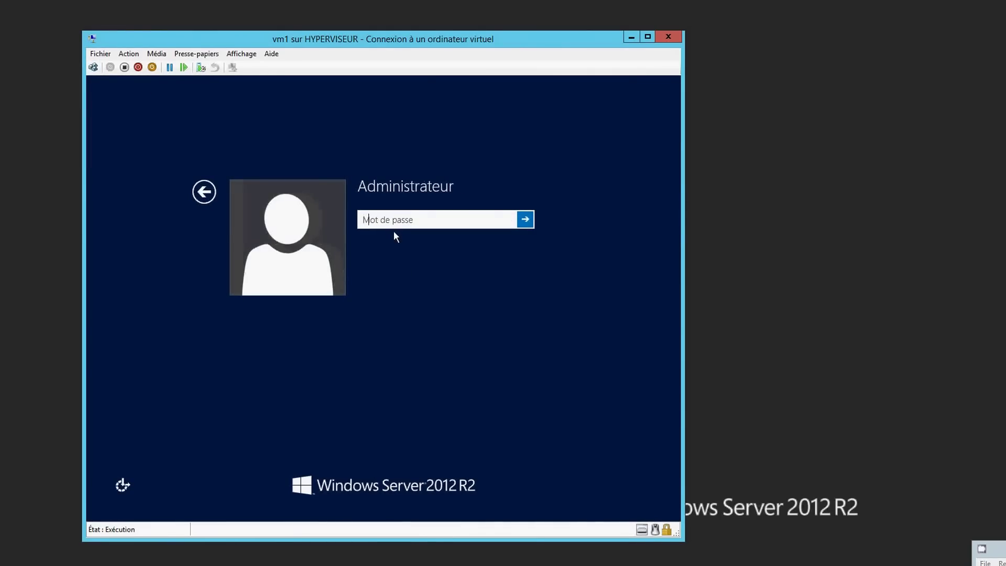
pyautogui.write('***')
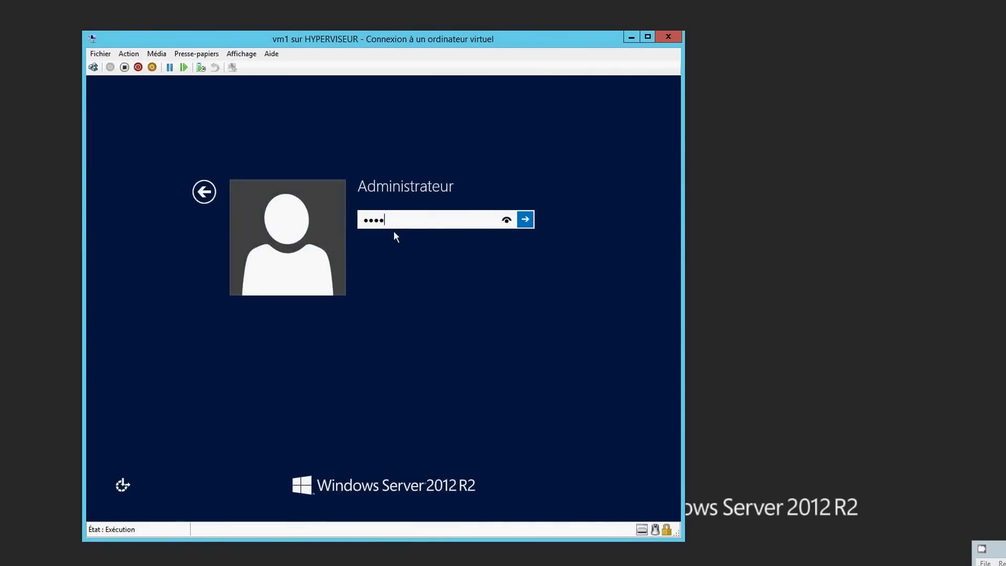
pyautogui.write('**')
pyautogui.press('Return')
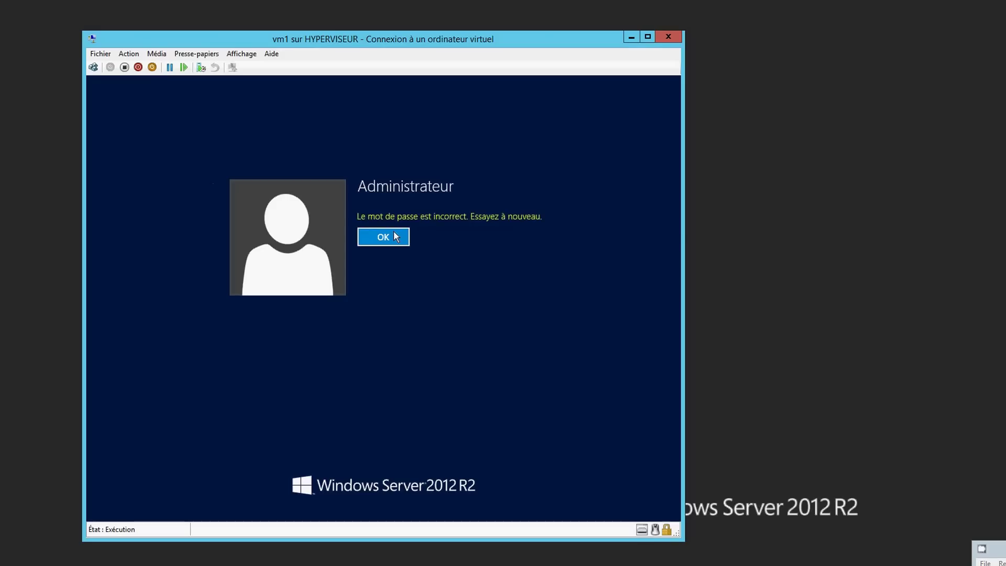
pyautogui.click(395, 234)
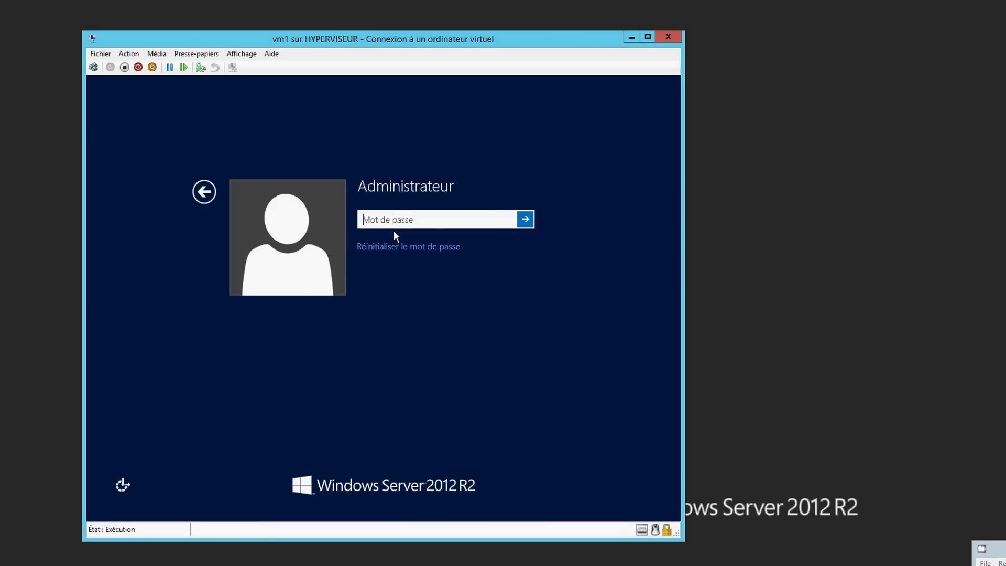
pyautogui.write('******')
pyautogui.press('Return')
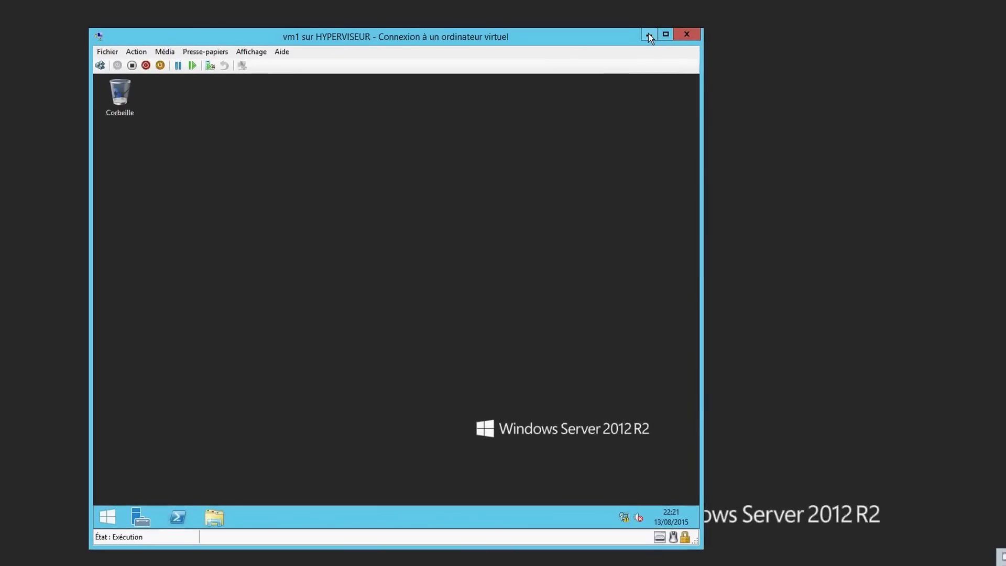
# Switch the vm1 console to full screen with Affichage > Mode plein écran
pyautogui.click(262, 52)
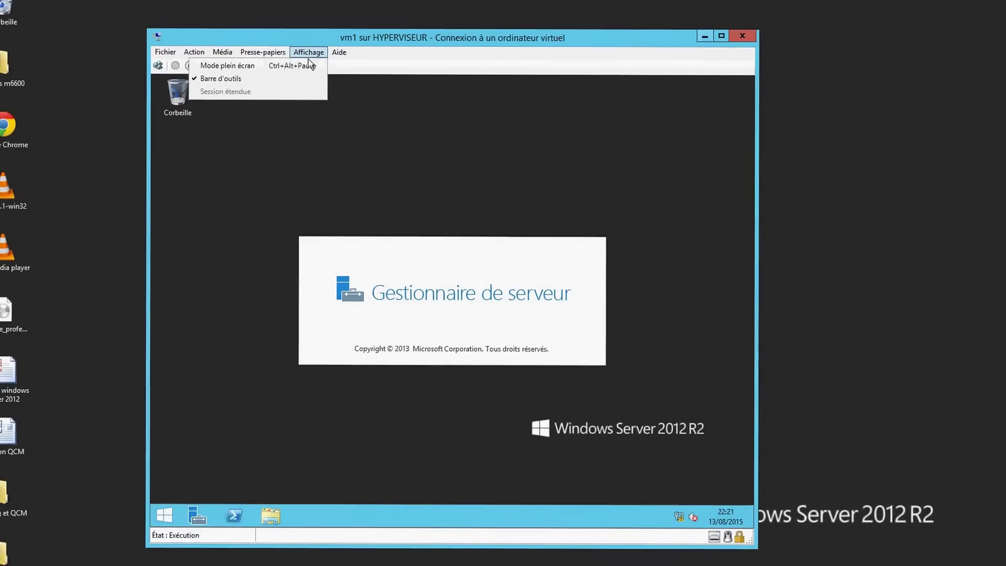
pyautogui.click(264, 56)
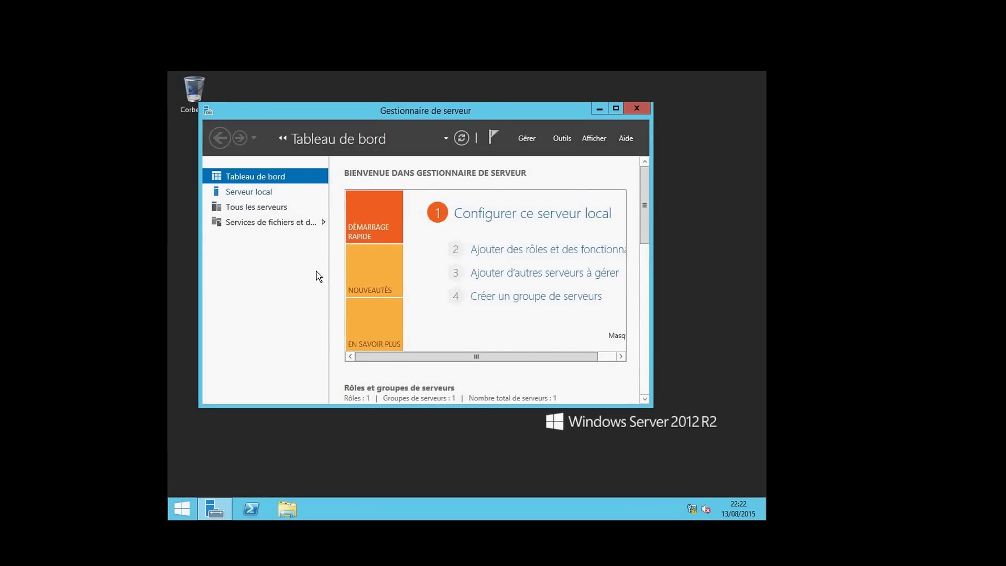
# View vm1's Serveur local properties, then minimize Server Manager to reveal the desktop
pyautogui.press('Down')
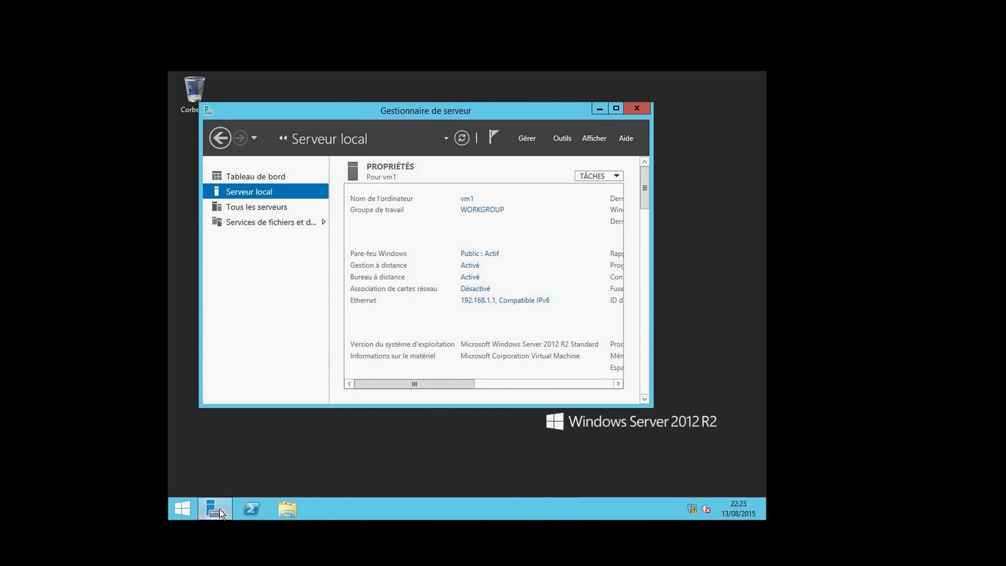
pyautogui.moveTo(221, 509)
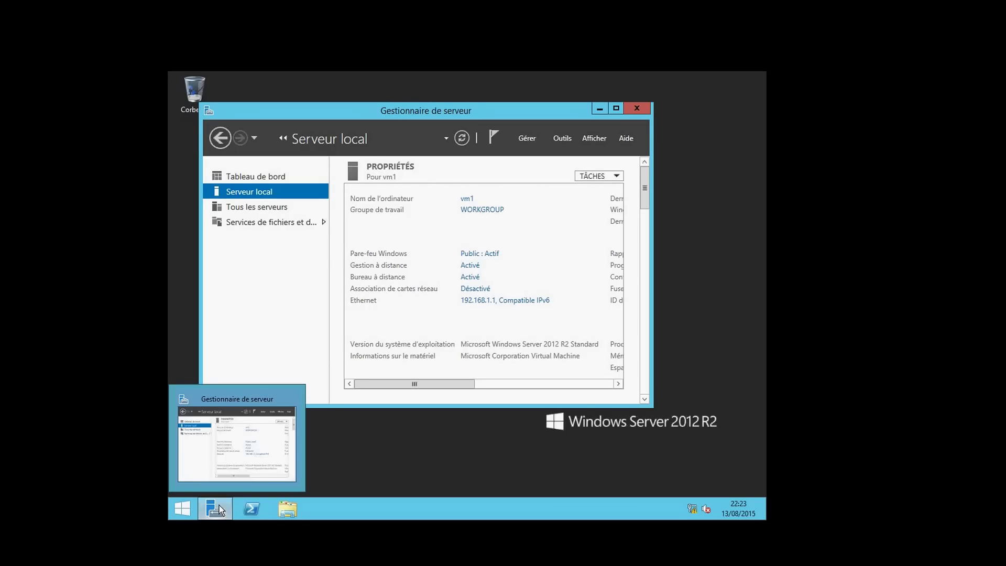
pyautogui.click(219, 506)
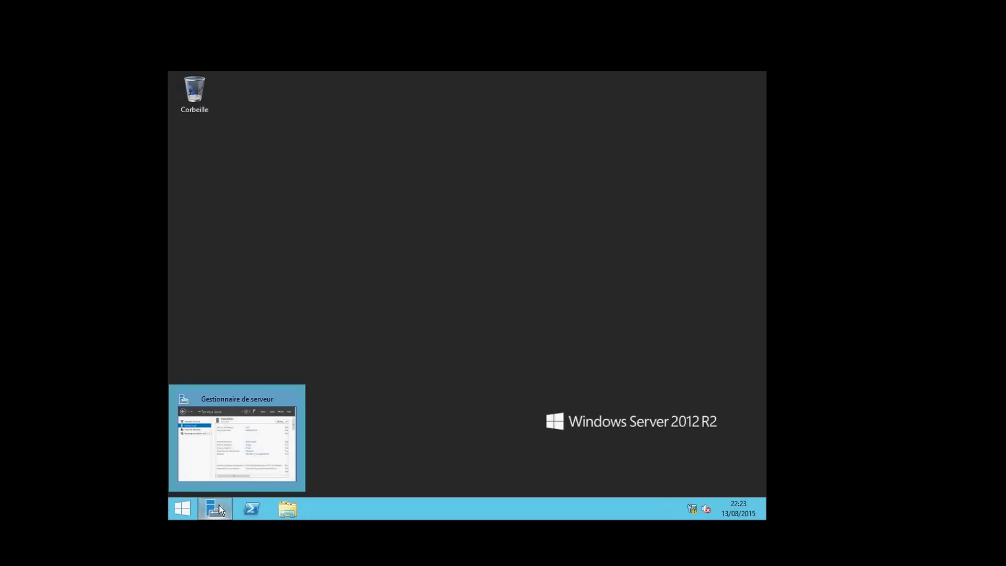
# Open an administrator PowerShell console on vm1 and enter cmd at its prompt
pyautogui.click(250, 508)
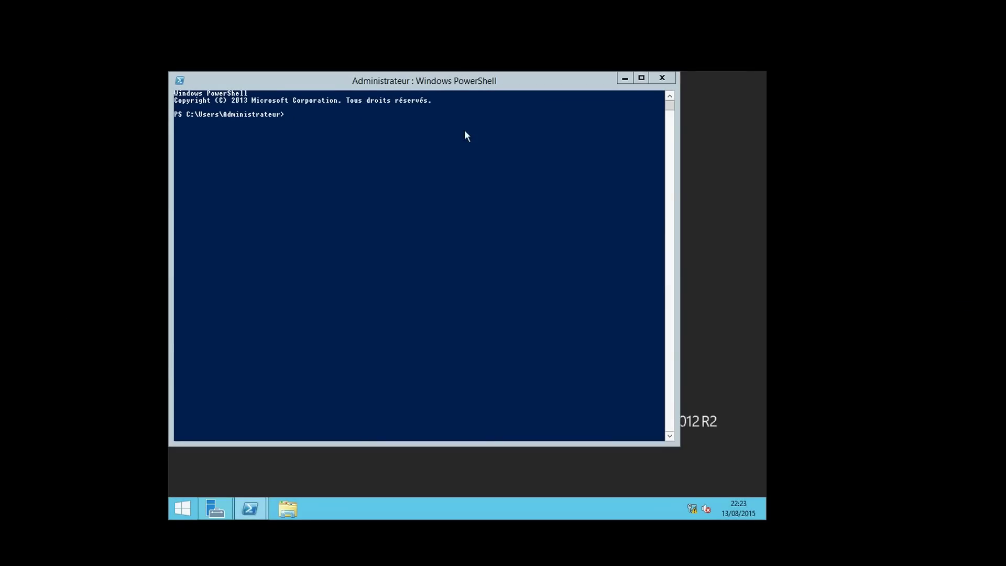
pyautogui.click(306, 123)
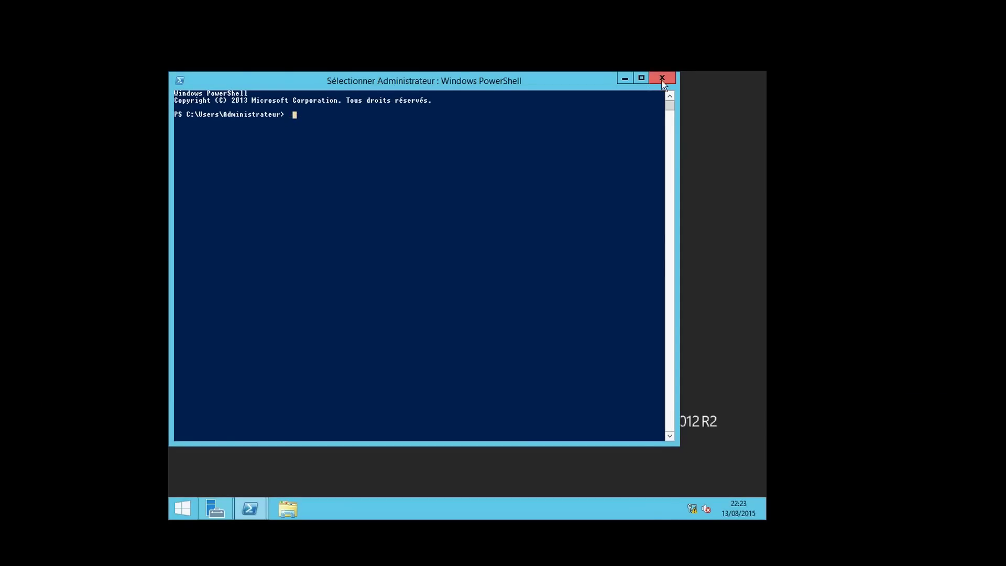
pyautogui.write('cmdc')
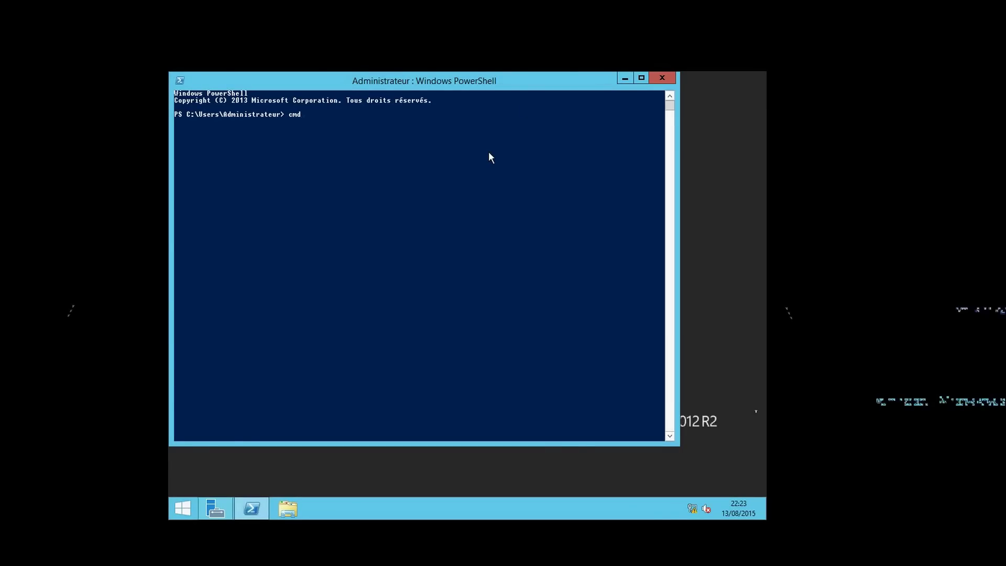
# Start cmd and type netdom renamecomputer vm1 /newname:toto without running it
pyautogui.press('Return')
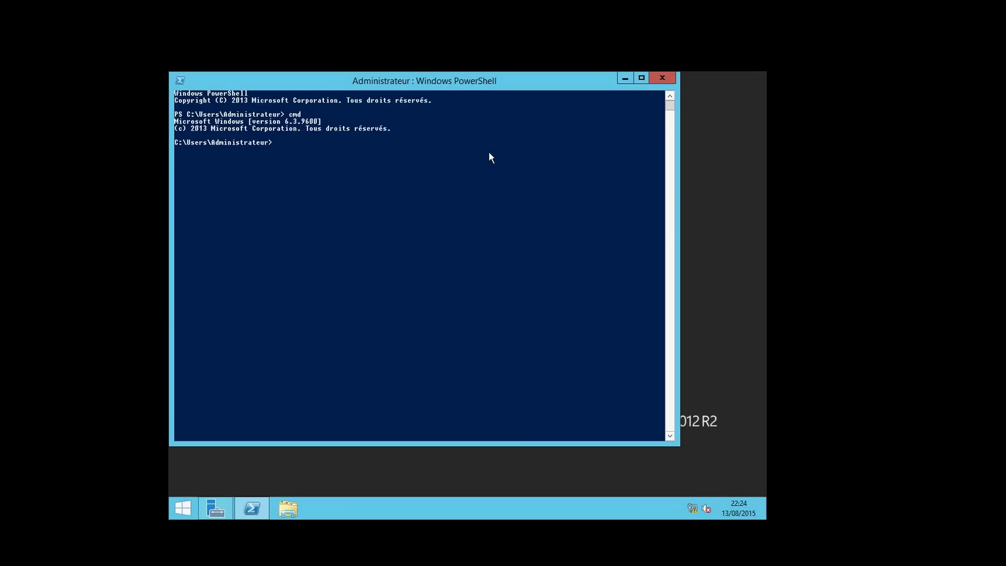
pyautogui.write('netdom')
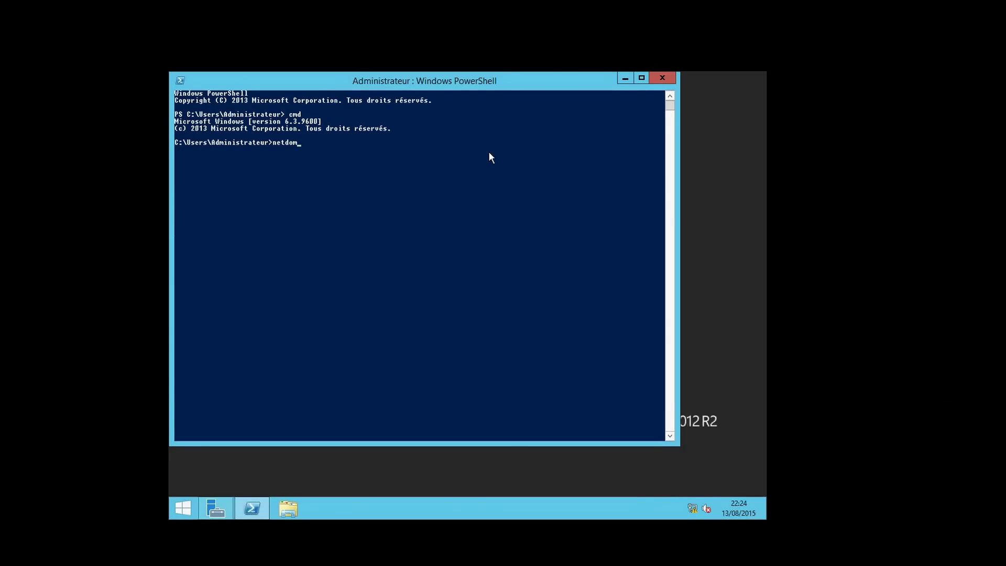
pyautogui.write('namecomputer vm1')
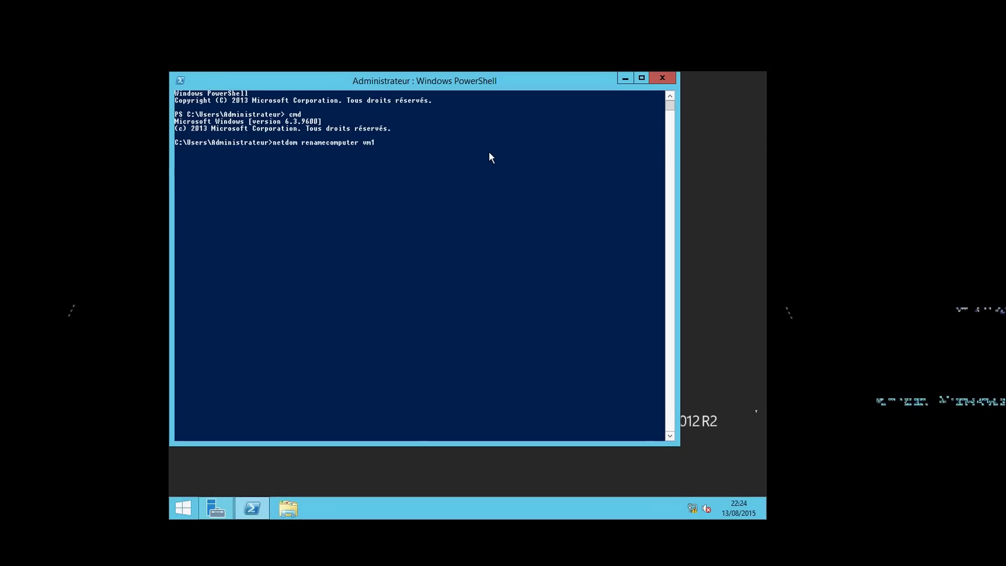
pyautogui.write(' .')
pyautogui.write('/')
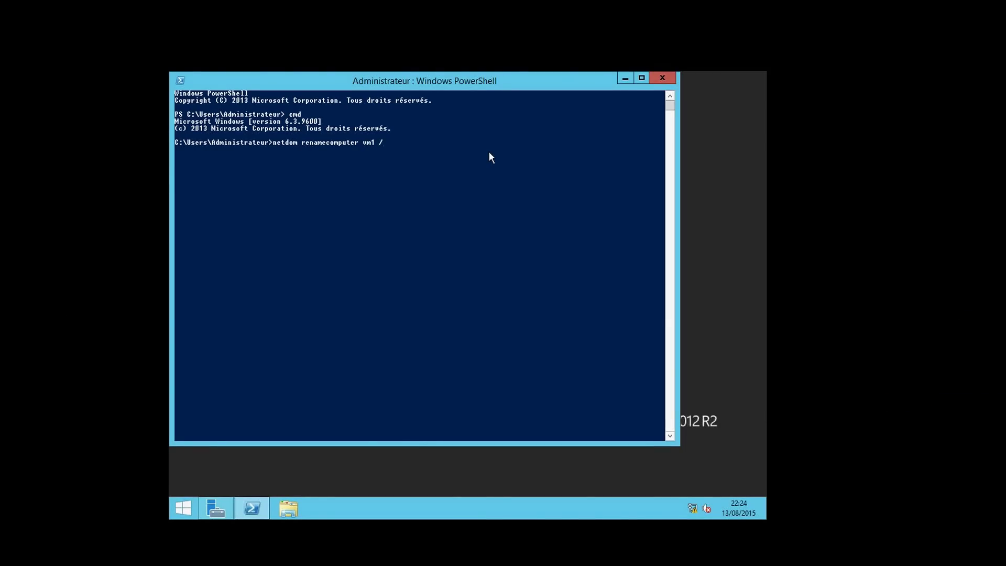
pyautogui.write('ne')
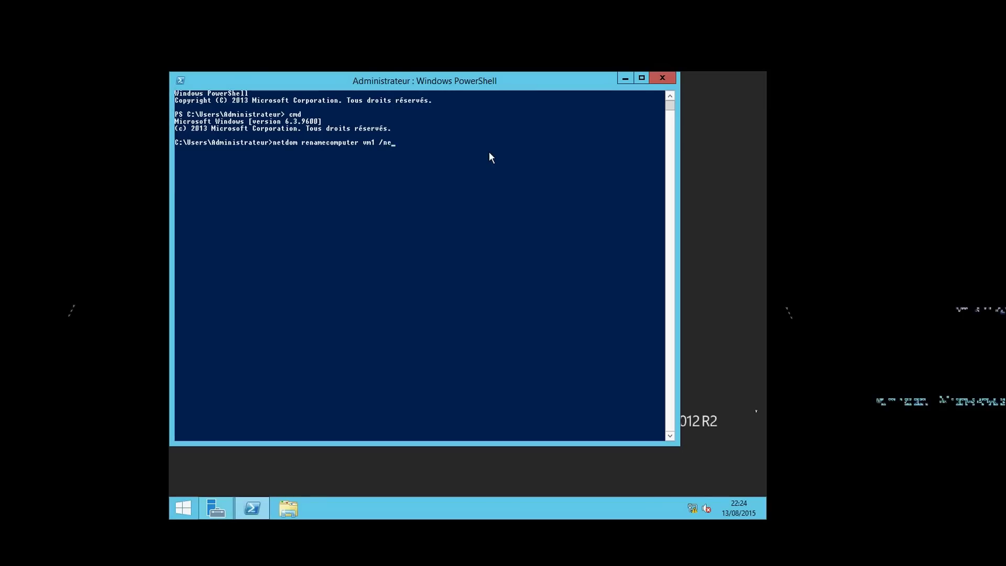
pyautogui.write('wname')
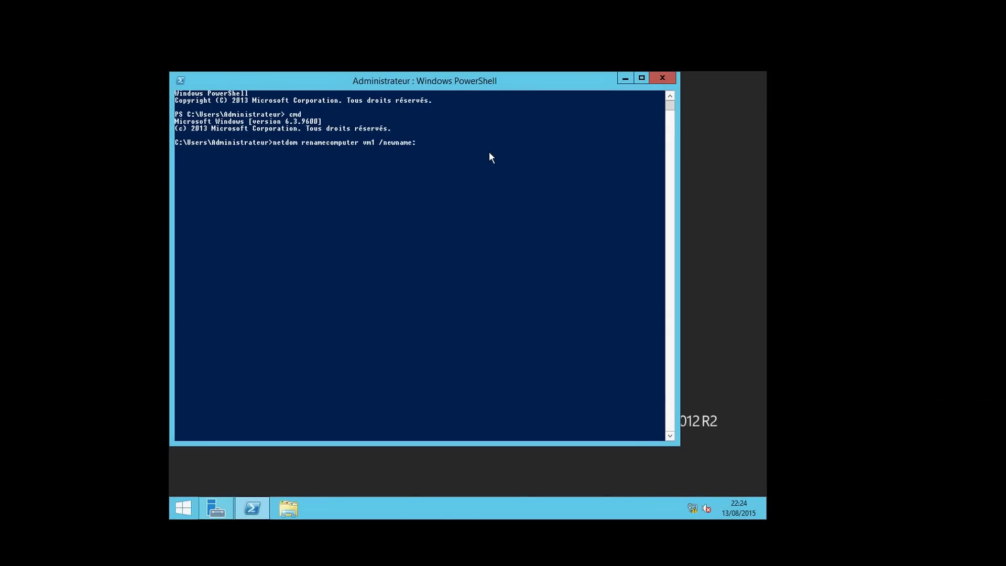
pyautogui.write(':totot')
pyautogui.press('BackSpace')
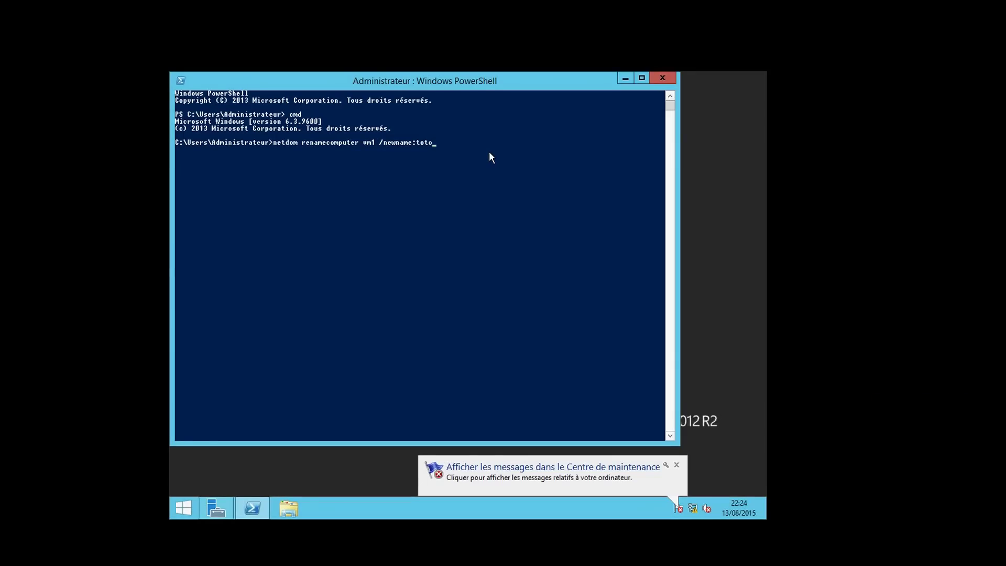
# Erase the rename command, type netdom join, then clear that line too
pyautogui.press('BackSpace')
pyautogui.press('BackSpace')
pyautogui.press('BackSpace')
pyautogui.press('BackSpace')
pyautogui.press('BackSpace')
pyautogui.press('BackSpace')
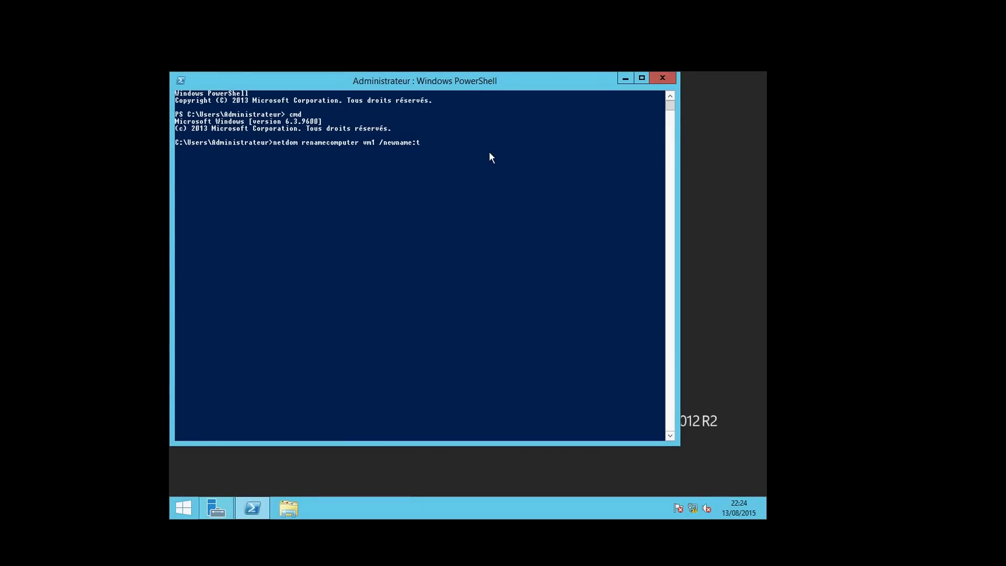
pyautogui.press('BackSpace')
pyautogui.press('BackSpace')
pyautogui.press('BackSpace')
pyautogui.press('BackSpace')
pyautogui.press('BackSpace')
pyautogui.press('BackSpace')
pyautogui.press('BackSpace')
pyautogui.press('BackSpace')
pyautogui.press('BackSpace')
pyautogui.press('BackSpace')
pyautogui.press('BackSpace')
pyautogui.press('BackSpace')
pyautogui.press('BackSpace')
pyautogui.press('BackSpace')
pyautogui.press('BackSpace')
pyautogui.press('BackSpace')
pyautogui.press('BackSpace')
pyautogui.press('BackSpace')
pyautogui.press('BackSpace')
pyautogui.press('BackSpace')
pyautogui.press('BackSpace')
pyautogui.press('BackSpace')
pyautogui.press('BackSpace')
pyautogui.press('BackSpace')
pyautogui.press('BackSpace')
pyautogui.press('BackSpace')
pyautogui.write('join')
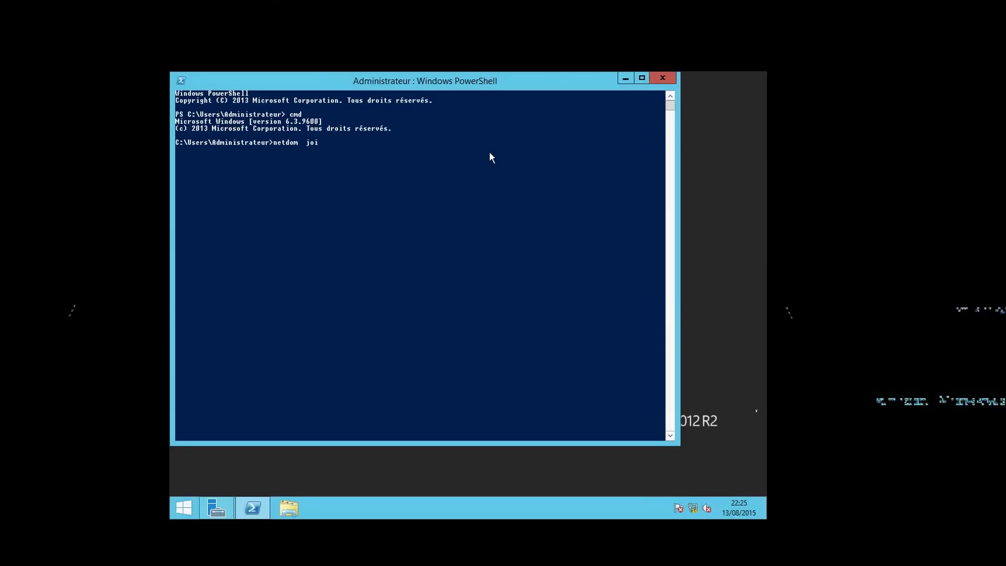
pyautogui.press('BackSpace')
pyautogui.press('BackSpace')
pyautogui.press('BackSpace')
pyautogui.press('BackSpace')
pyautogui.press('BackSpace')
pyautogui.press('BackSpace')
pyautogui.press('BackSpace')
pyautogui.press('BackSpace')
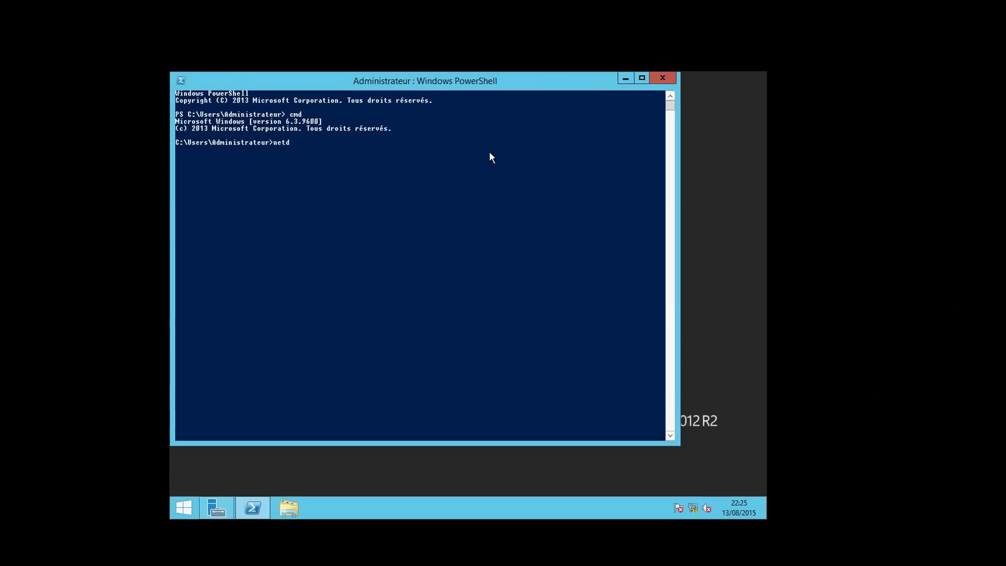
pyautogui.press('BackSpace')
pyautogui.press('BackSpace')
pyautogui.press('BackSpace')
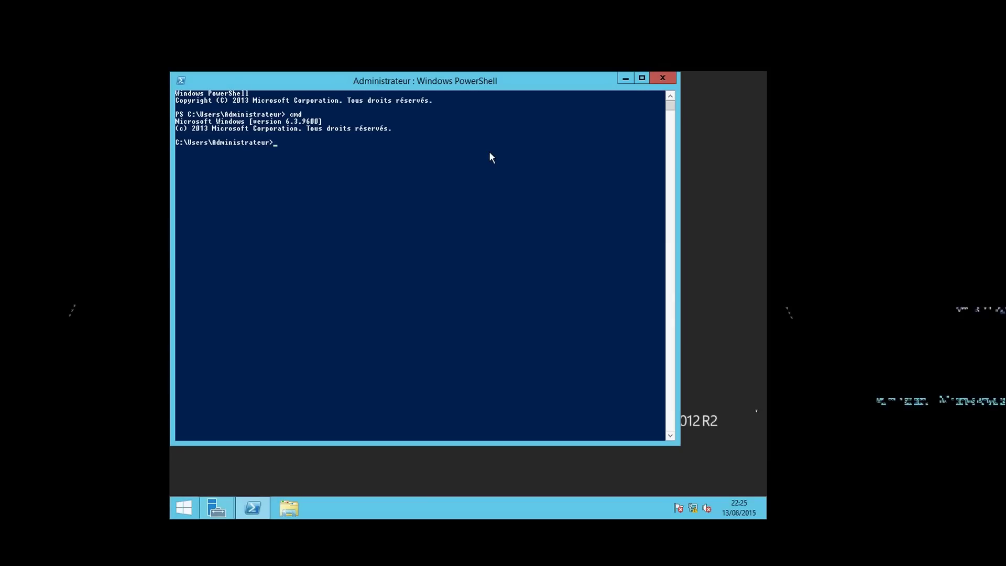
pyautogui.write('netsh')
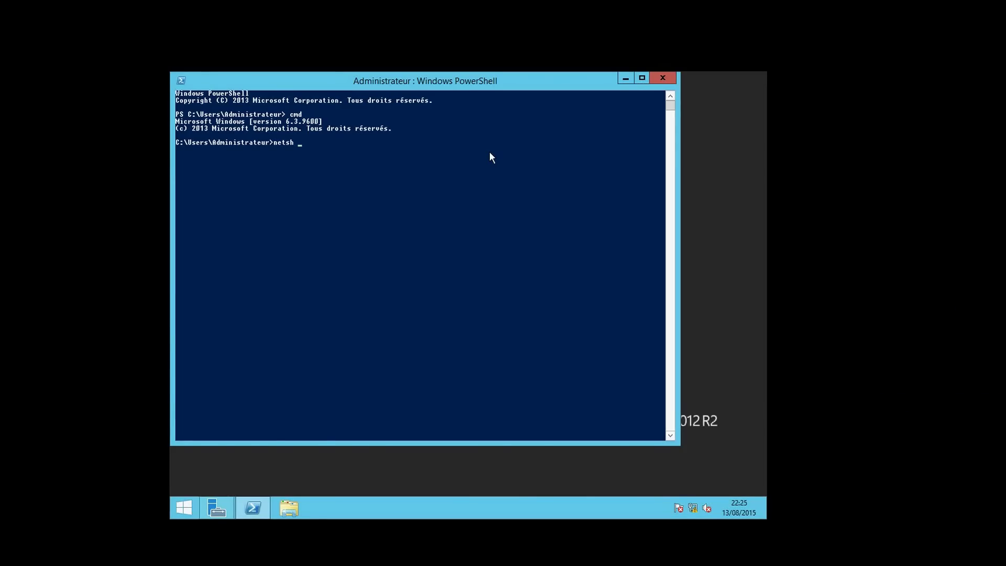
pyautogui.write('i,')
pyautogui.write('terface')
pyautogui.write(' etherna')
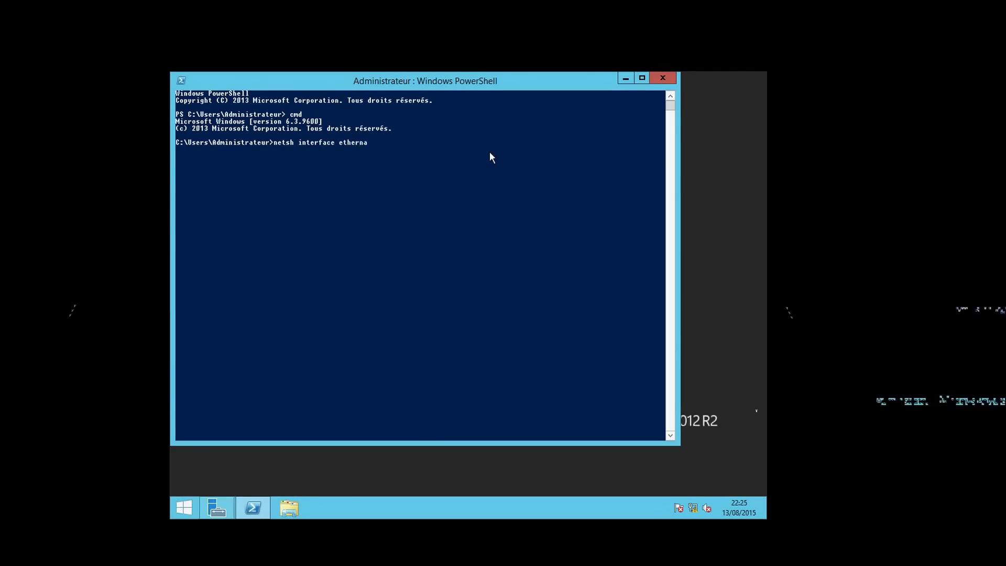
pyautogui.press('BackSpace')
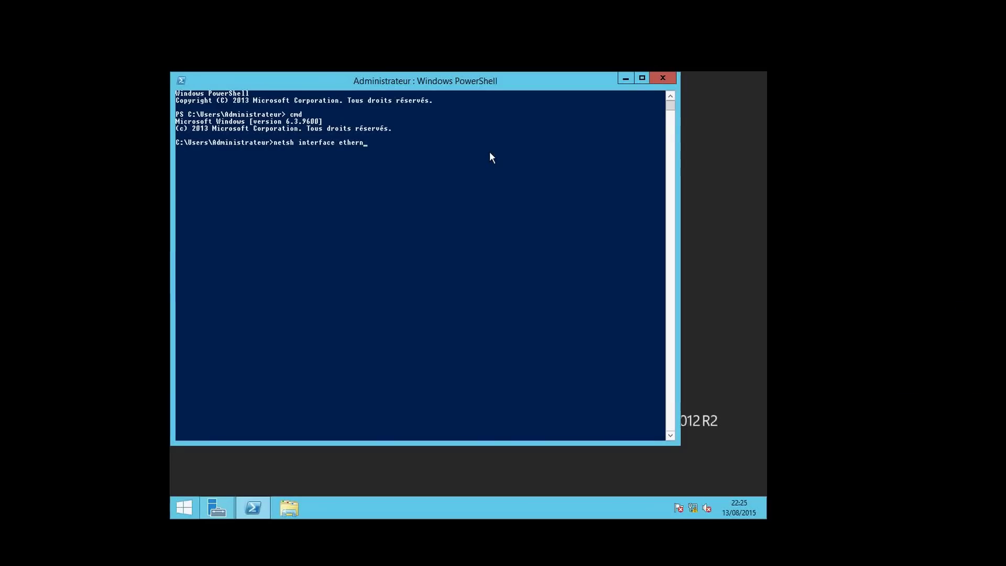
pyautogui.write('ate')
pyautogui.press('BackSpace')
pyautogui.press('BackSpace')
pyautogui.press('BackSpace')
pyautogui.write('et')
pyautogui.press('BackSpace')
pyautogui.press('BackSpace')
pyautogui.press('BackSpace')
pyautogui.press('BackSpace')
pyautogui.press('BackSpace')
pyautogui.press('BackSpace')
pyautogui.press('BackSpace')
pyautogui.press('BackSpace')
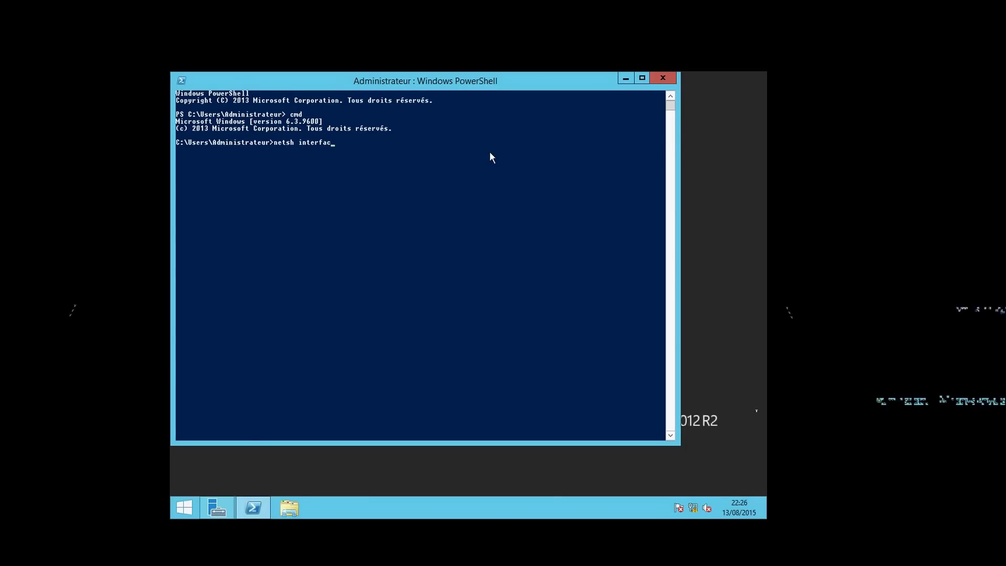
pyautogui.press('BackSpace')
pyautogui.press('BackSpace')
pyautogui.press('BackSpace')
pyautogui.press('BackSpace')
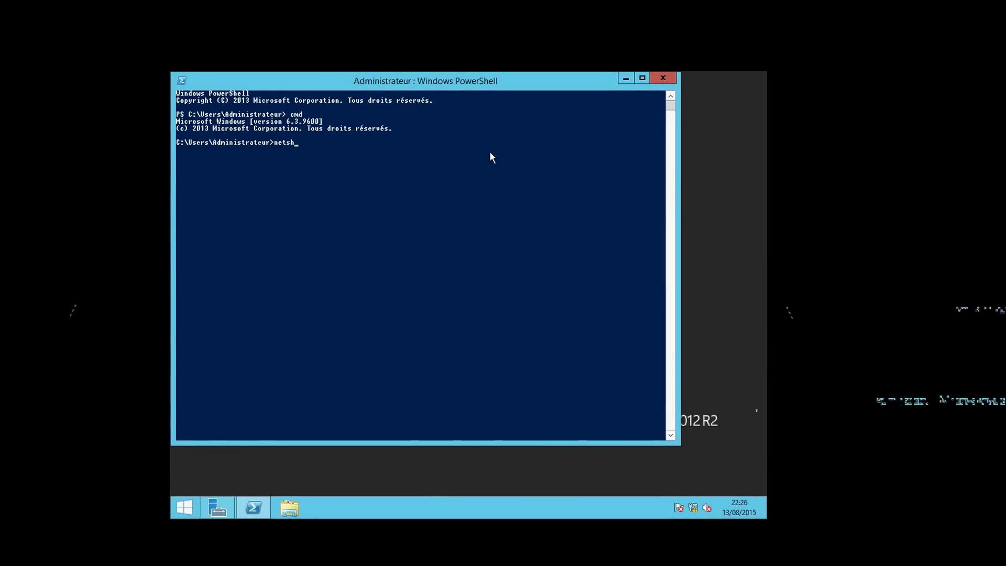
pyautogui.press('BackSpace')
pyautogui.press('BackSpace')
pyautogui.press('BackSpace')
pyautogui.press('BackSpace')
pyautogui.press('BackSpace')
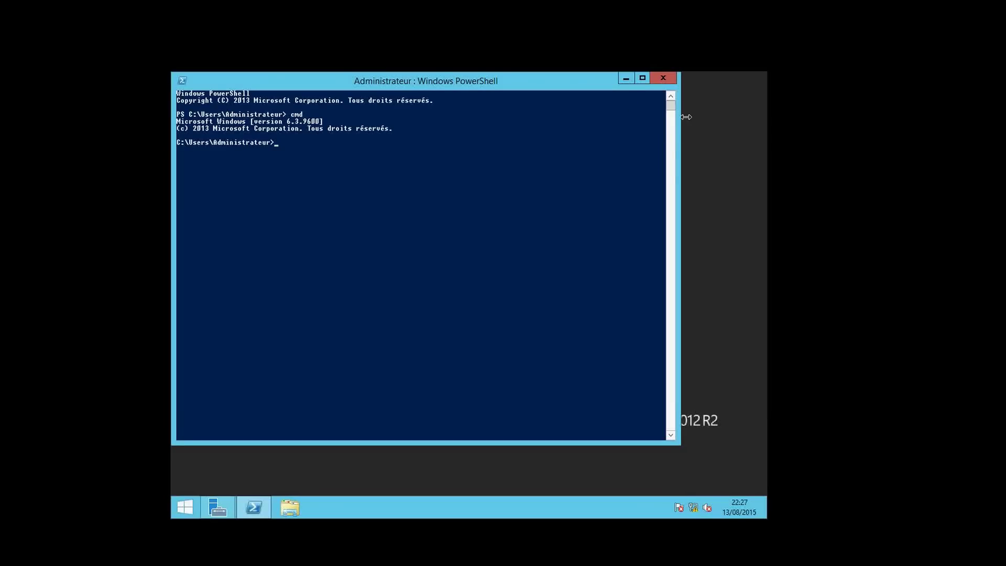
# Close PowerShell and launch Gestionnaire Hyper-V from Server Manager's Outils menu
pyautogui.click(663, 79)
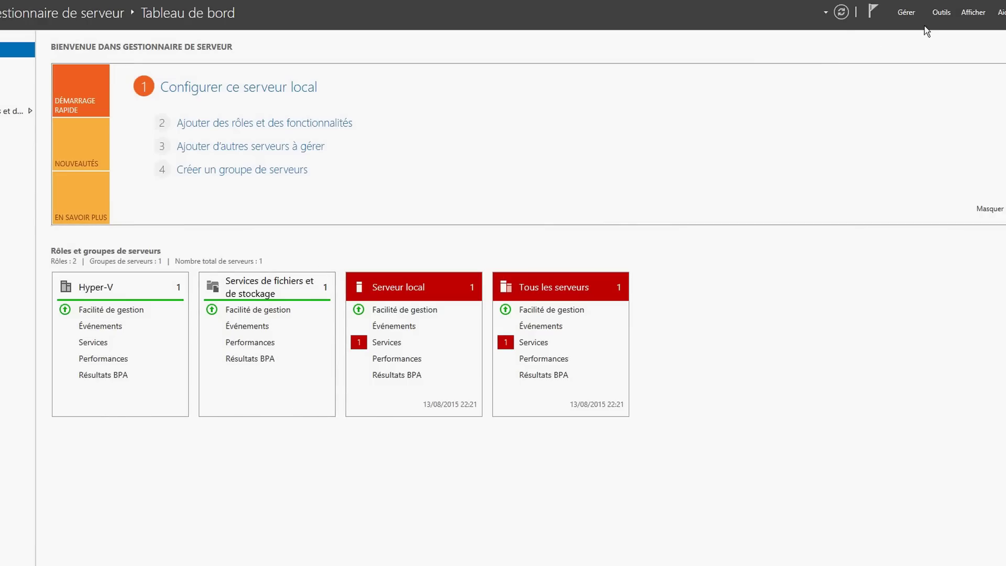
pyautogui.click(942, 13)
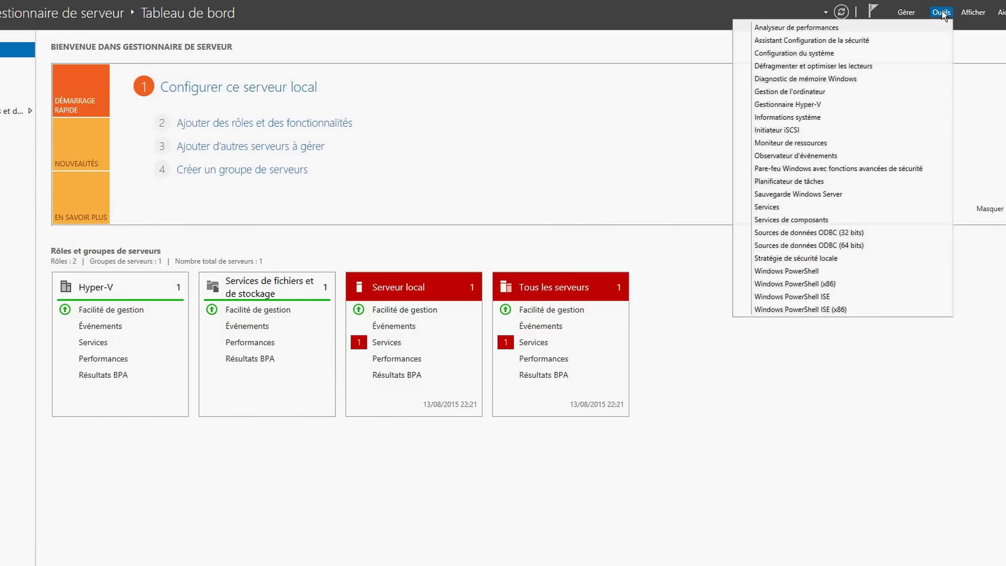
pyautogui.click(829, 104)
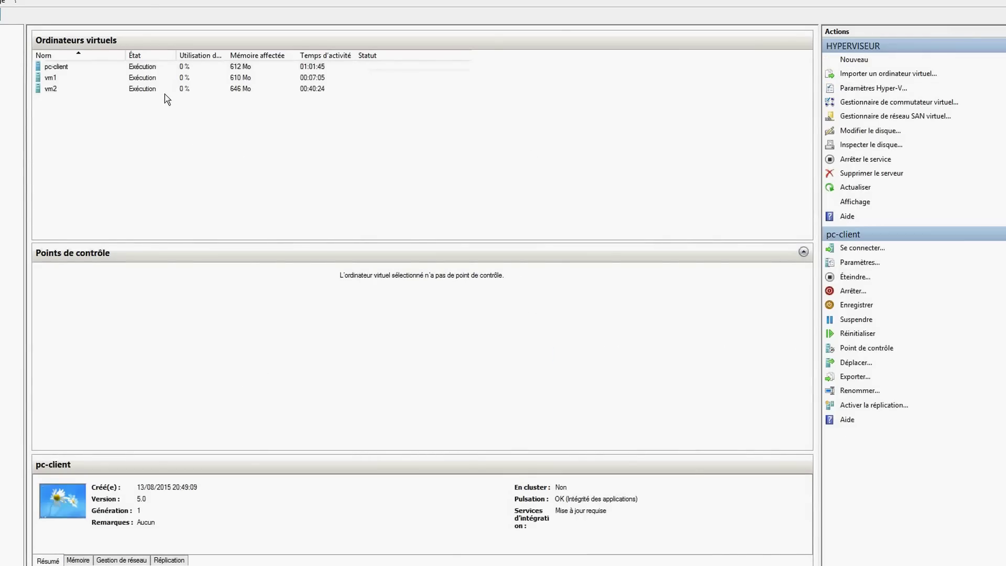
# Connect to the vm2 virtual machine and minimize its connection window
pyautogui.click(123, 90)
pyautogui.rightClick(122, 90)
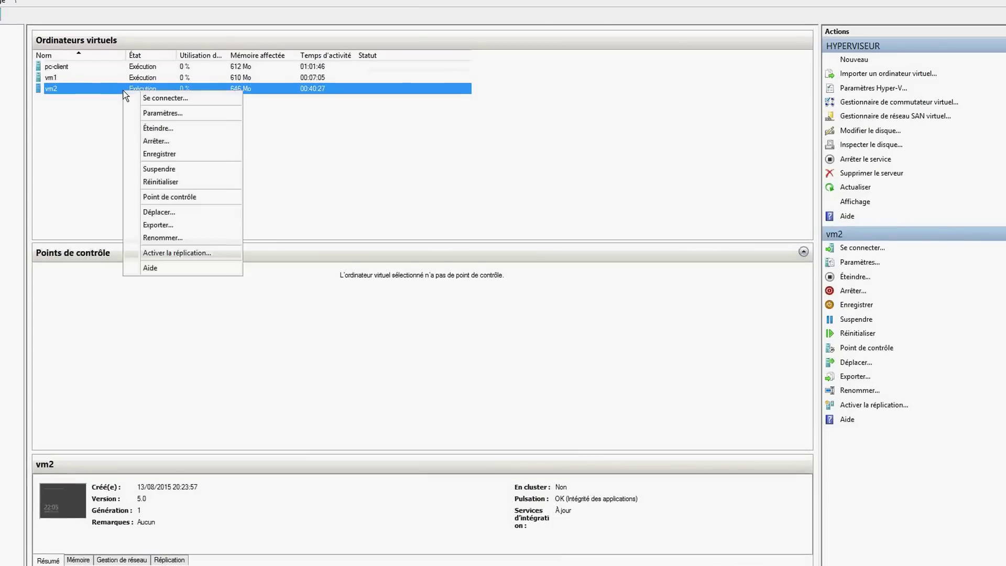
pyautogui.click(161, 89)
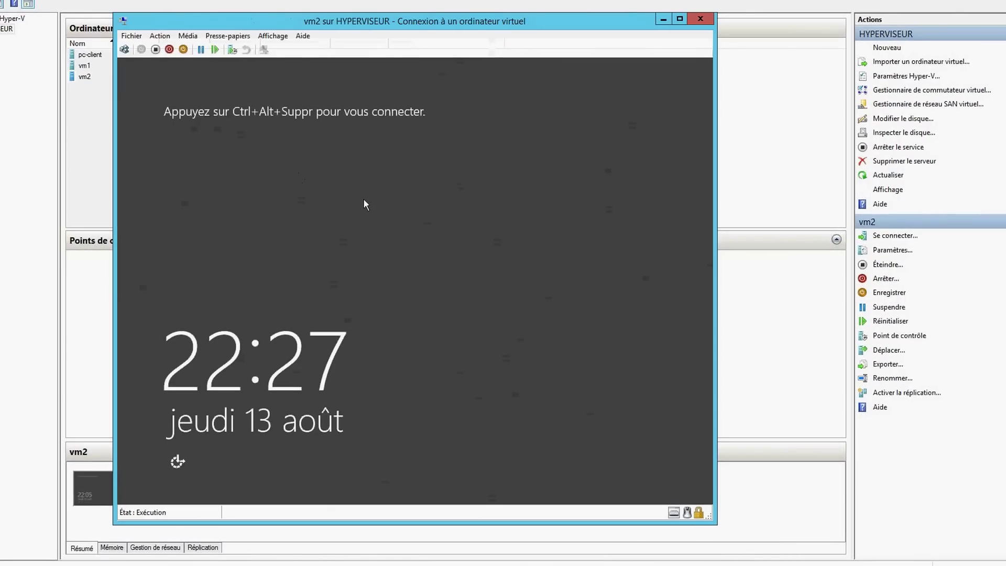
pyautogui.click(664, 19)
# Connect to pc-client, minimize its window, and preview the taskbar thumbnails
pyautogui.click(376, 55)
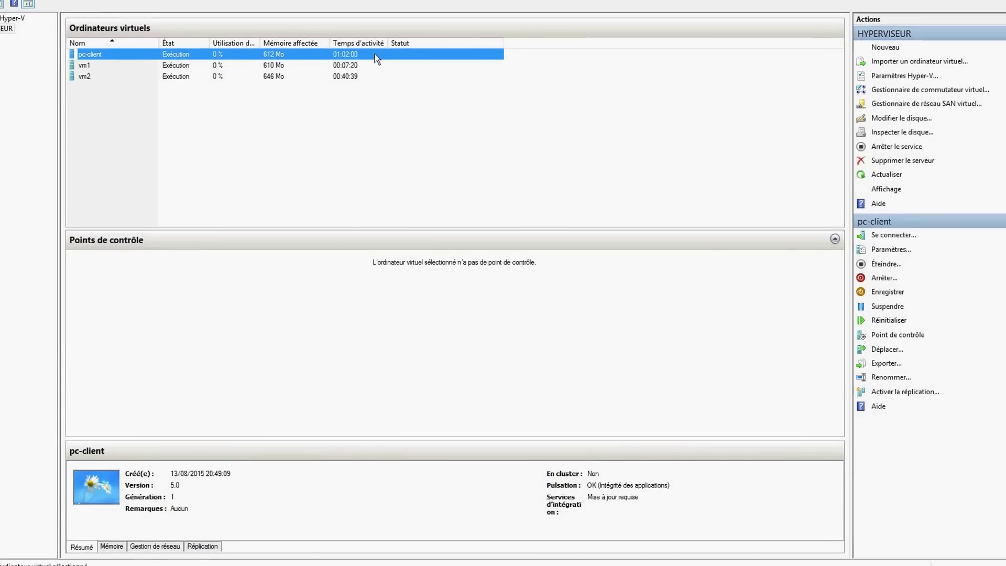
pyautogui.rightClick(375, 49)
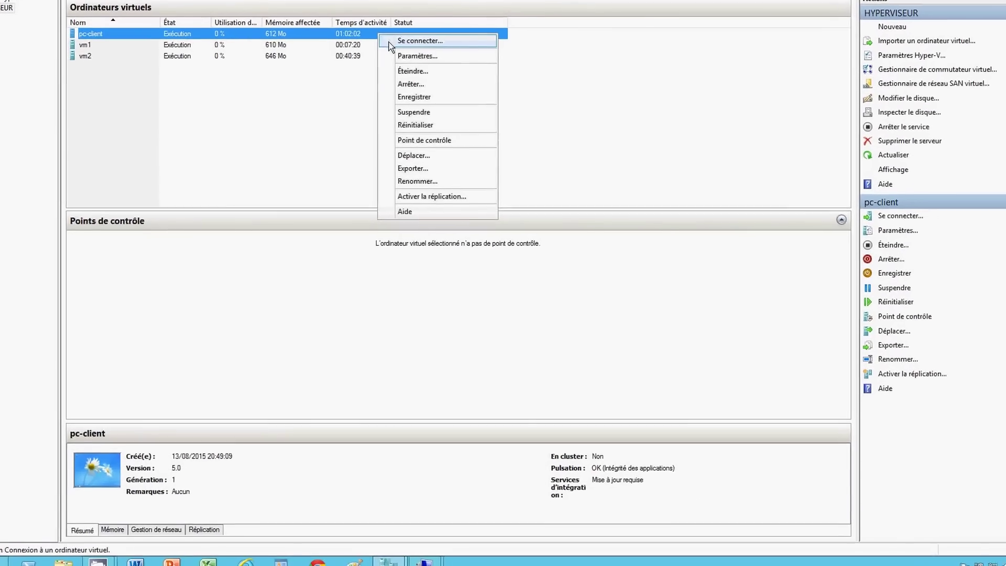
pyautogui.click(401, 53)
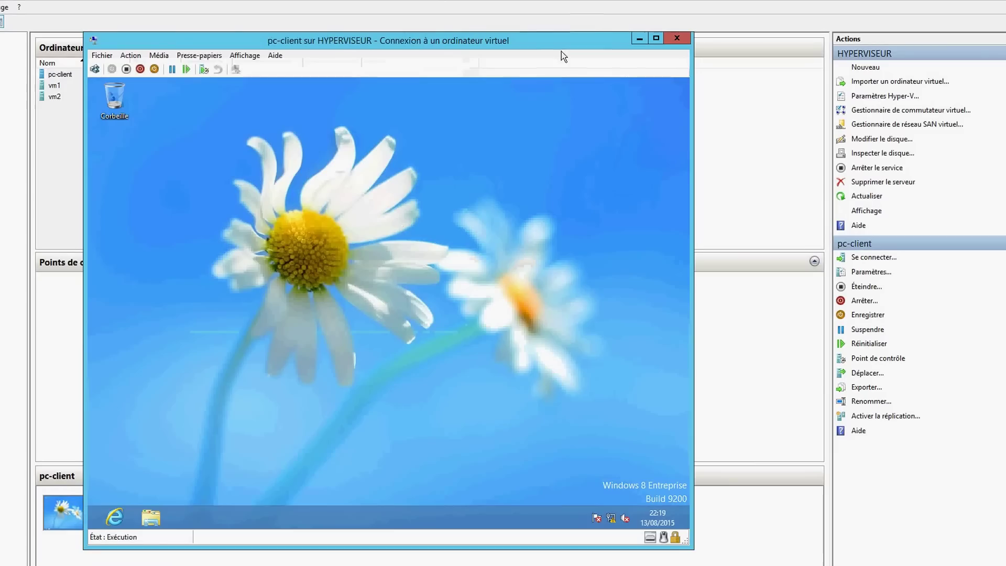
pyautogui.click(637, 36)
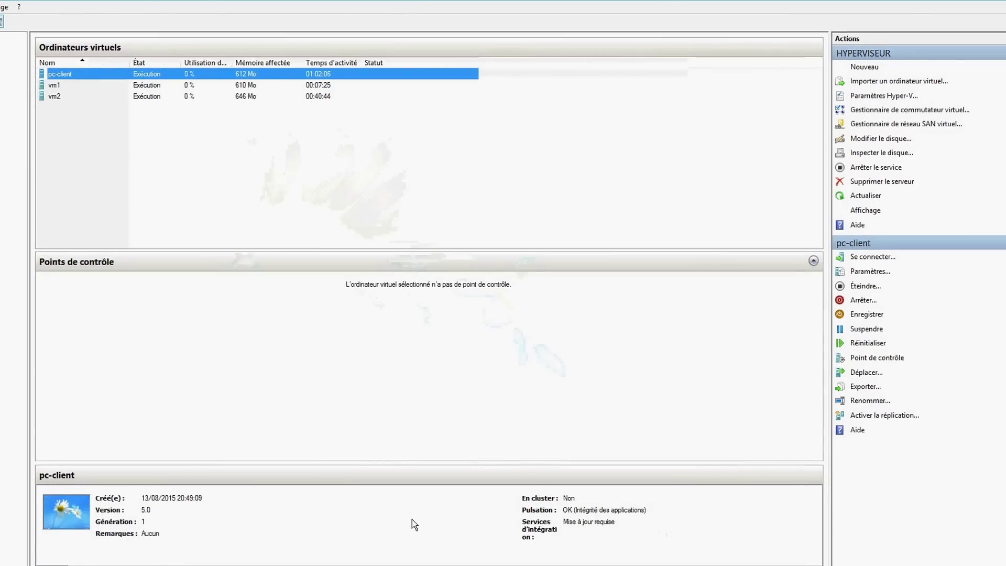
pyautogui.click(396, 565)
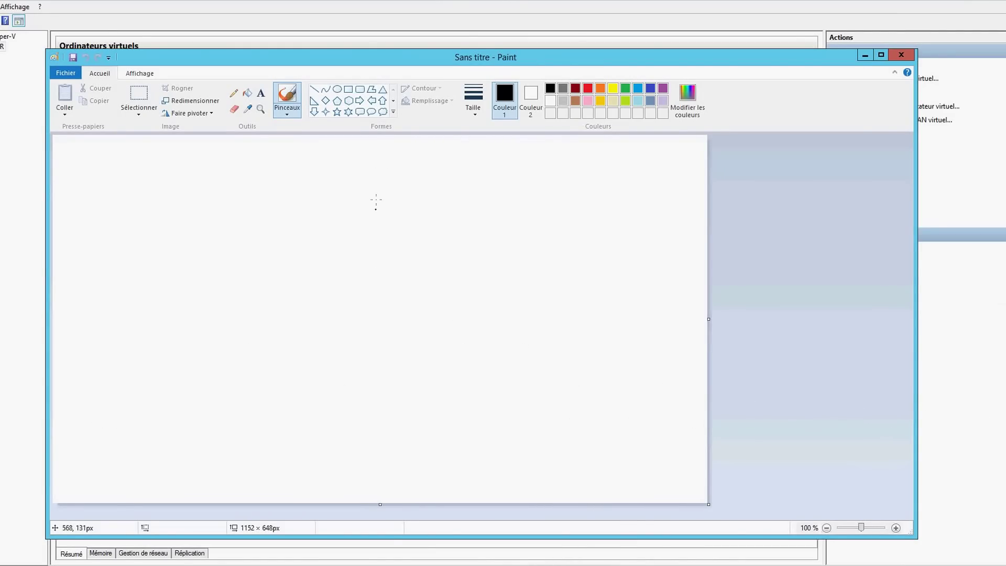
# In Paint, draw a diagonal line labelled 'lan' and a tall rectangle below its middle
pyautogui.click(314, 90)
pyautogui.moveTo(379, 184); pyautogui.dragTo(153, 391)
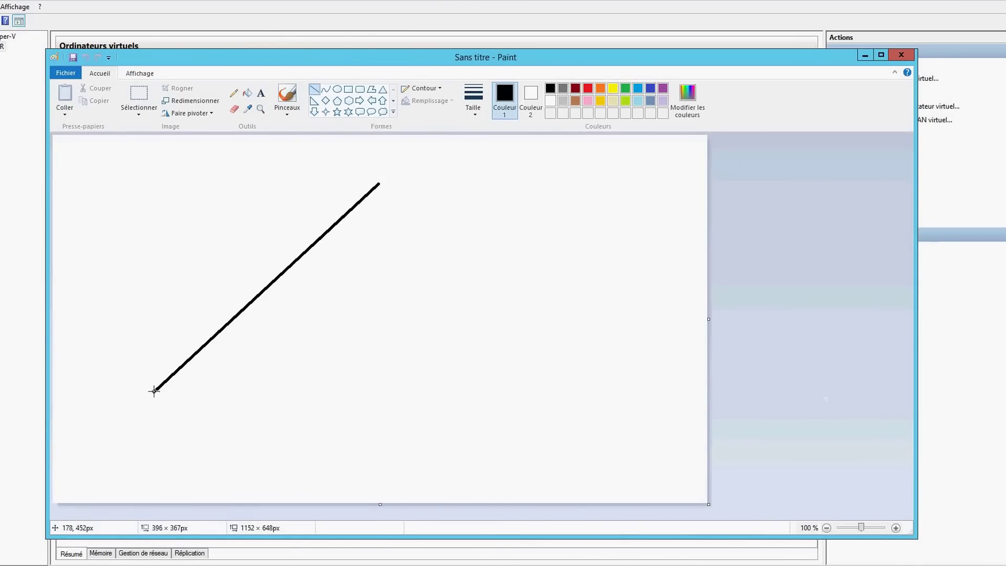
pyautogui.click(261, 93)
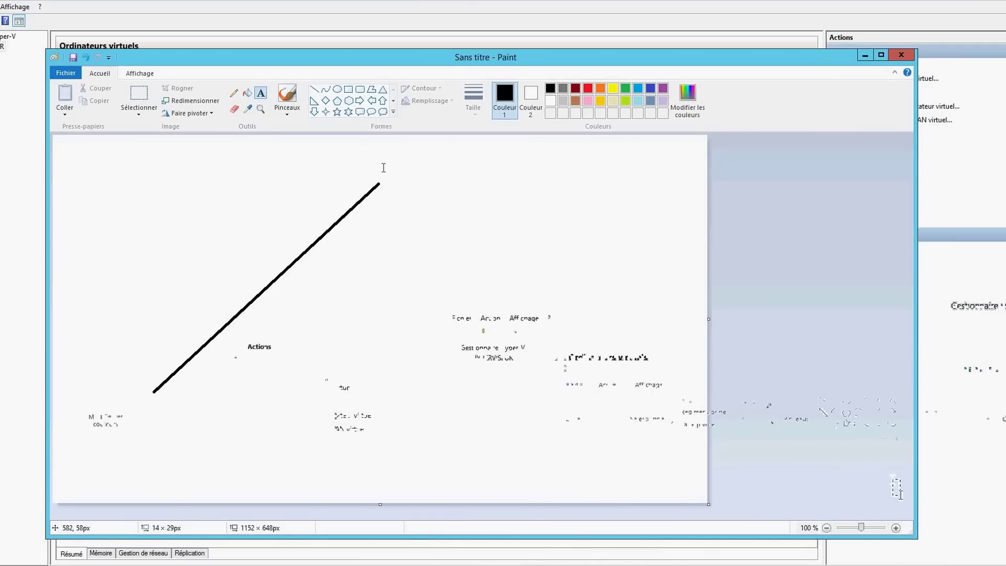
pyautogui.moveTo(382, 166); pyautogui.dragTo(499, 188)
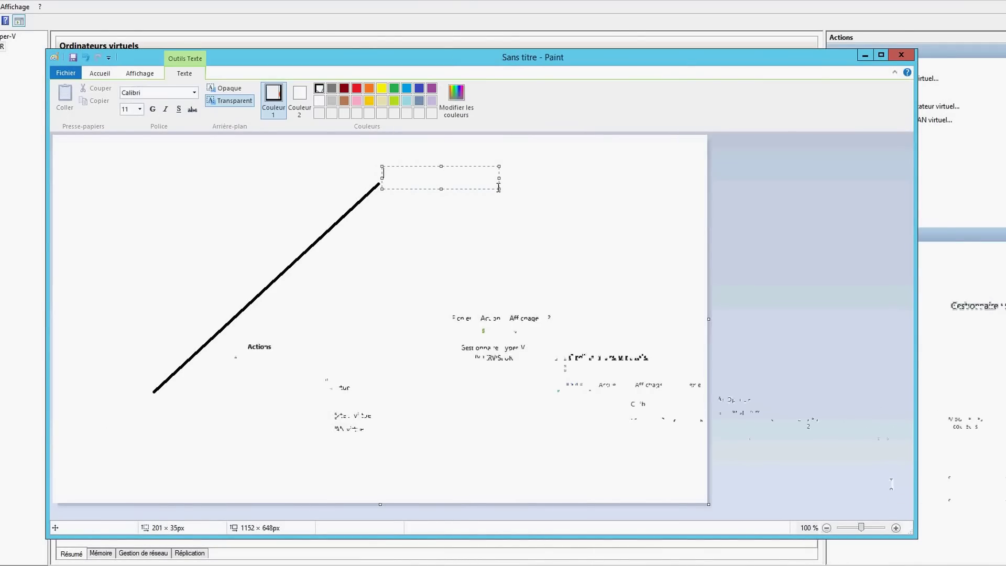
pyautogui.write('lan')
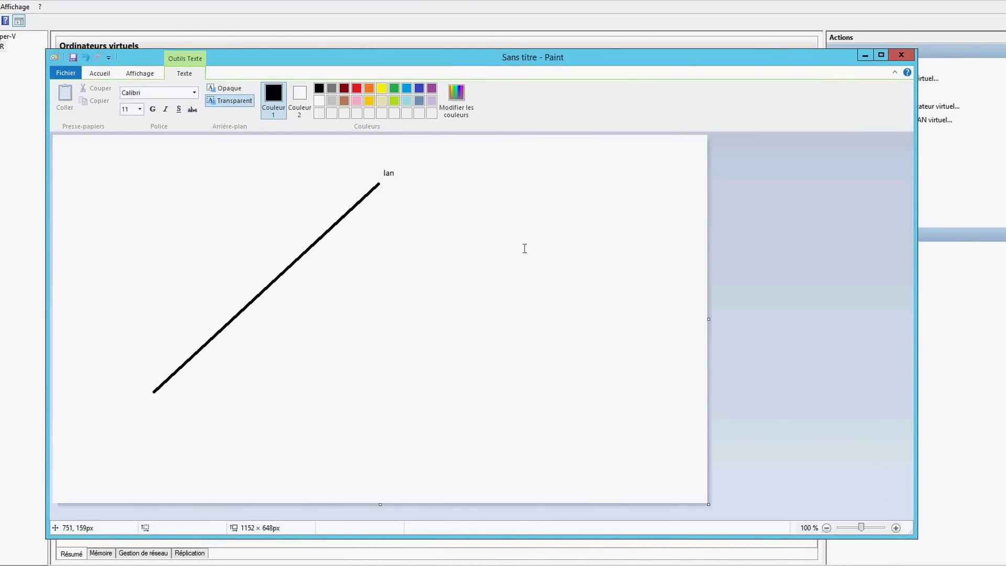
pyautogui.click(510, 244)
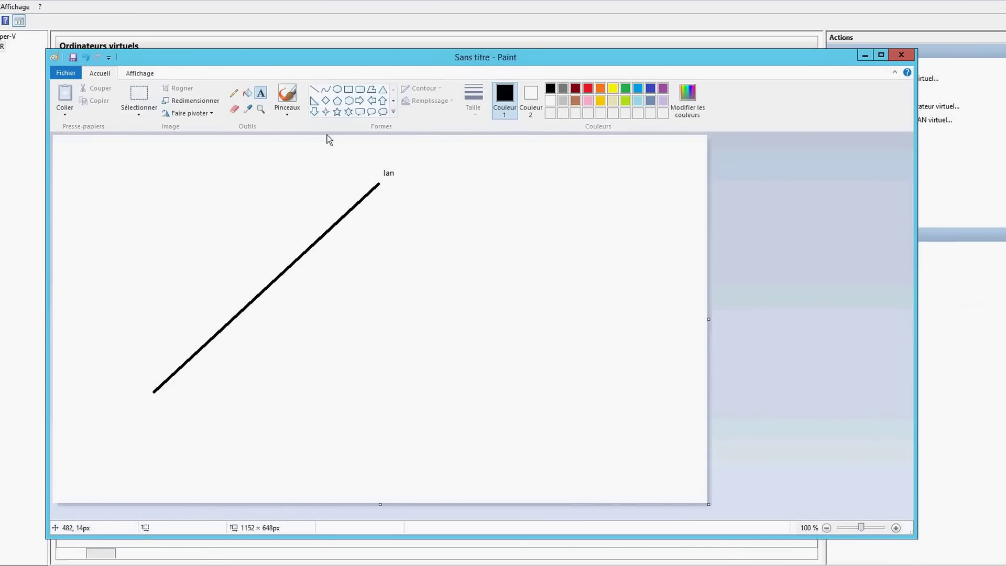
pyautogui.click(349, 89)
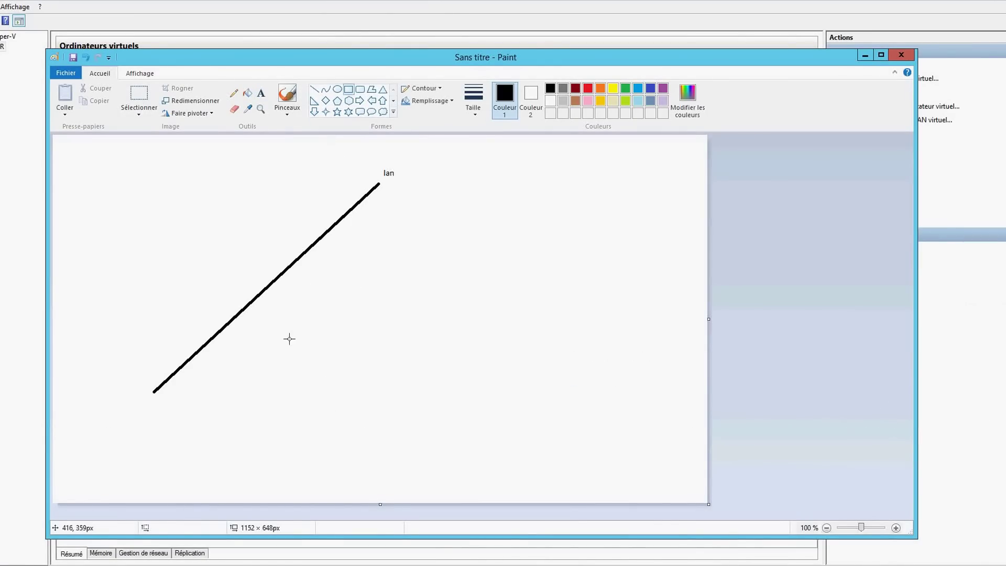
pyautogui.moveTo(288, 338); pyautogui.dragTo(350, 425)
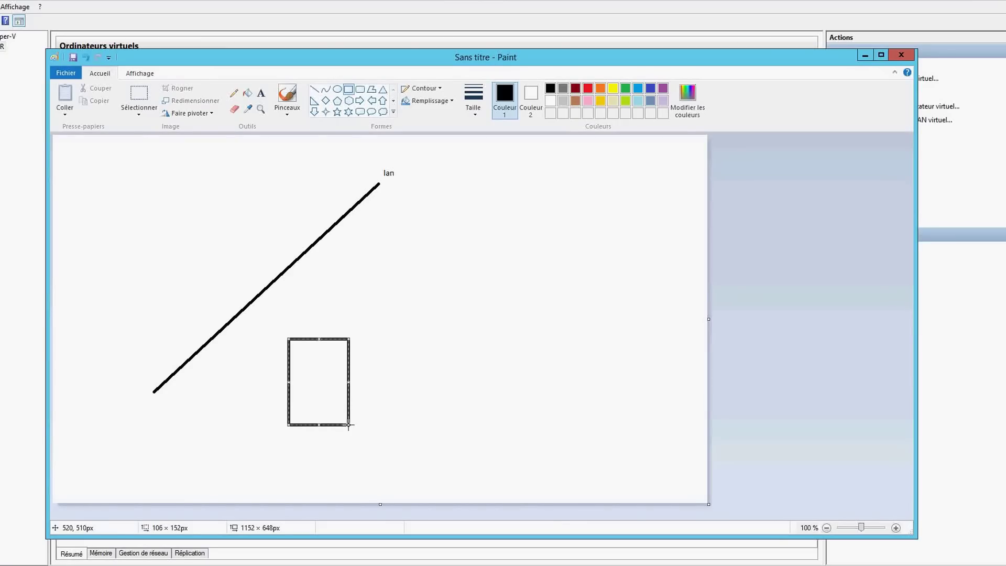
# Label the tall rectangle 'vm1'
pyautogui.click(261, 93)
pyautogui.moveTo(294, 347); pyautogui.dragTo(325, 364)
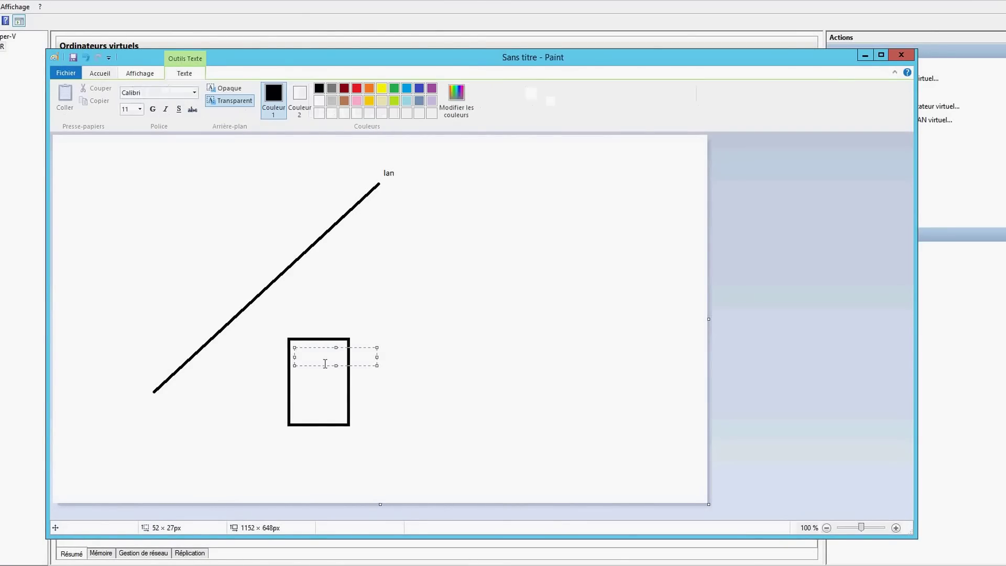
pyautogui.write('vm1')
pyautogui.click(424, 348)
# Draw a box right of the lan line and label it 'vm2'
pyautogui.click(348, 89)
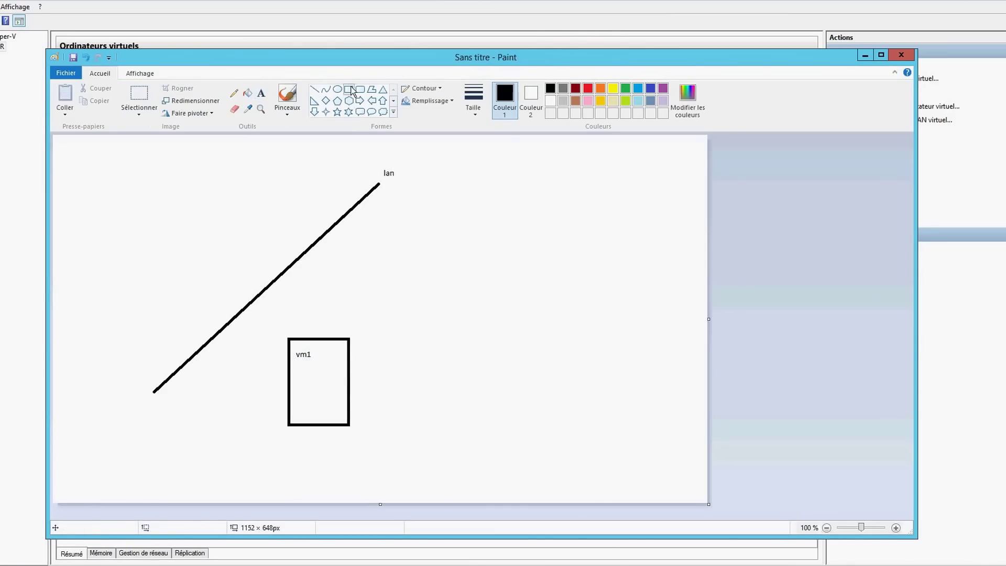
pyautogui.moveTo(432, 189); pyautogui.dragTo(515, 285)
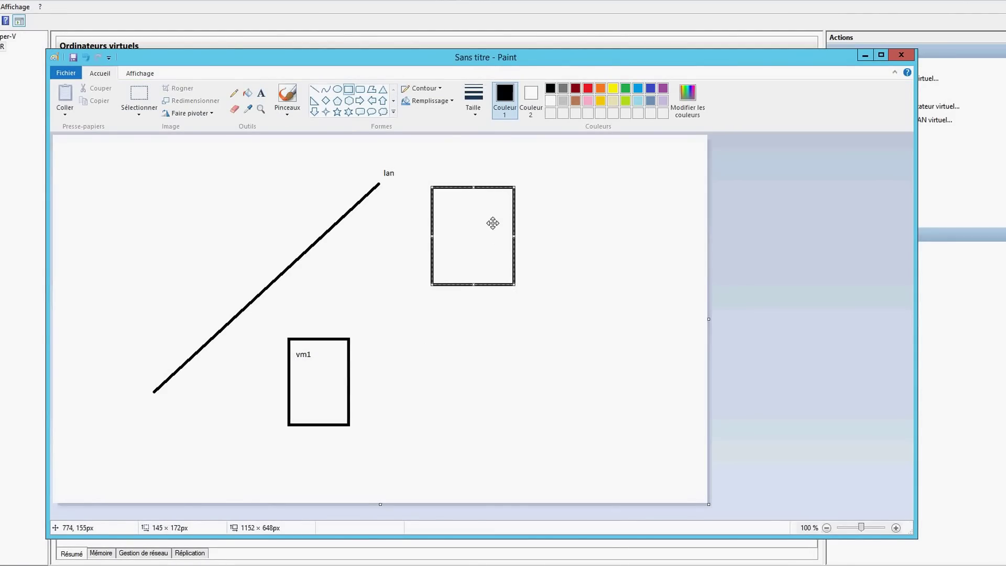
pyautogui.click(261, 93)
pyautogui.moveTo(442, 202); pyautogui.dragTo(490, 218)
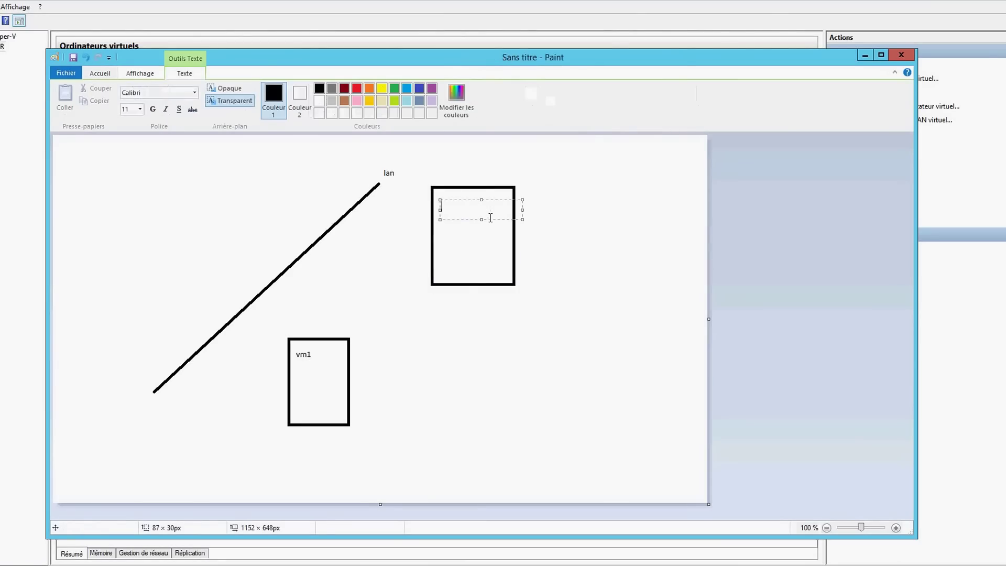
pyautogui.write('vm2')
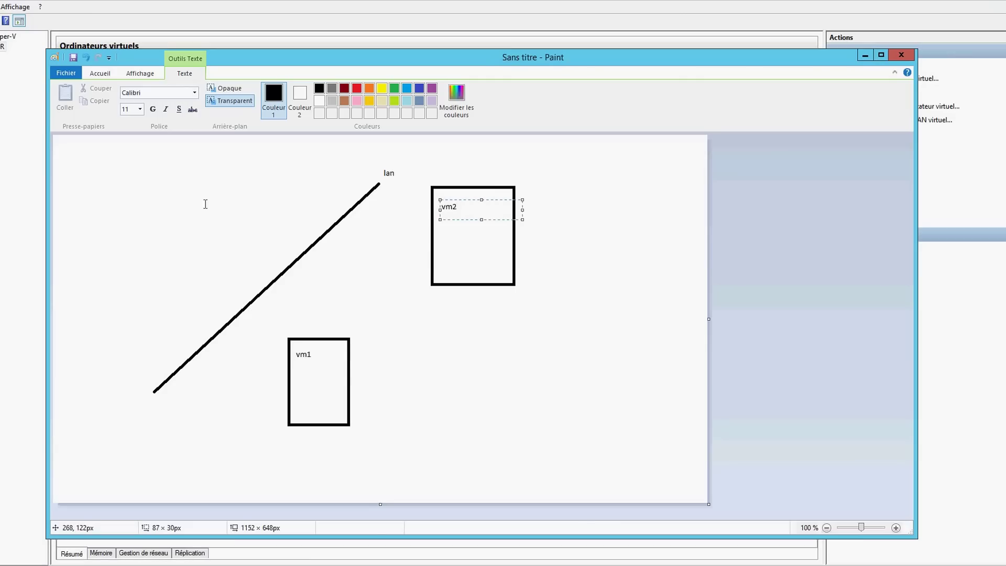
pyautogui.click(135, 175)
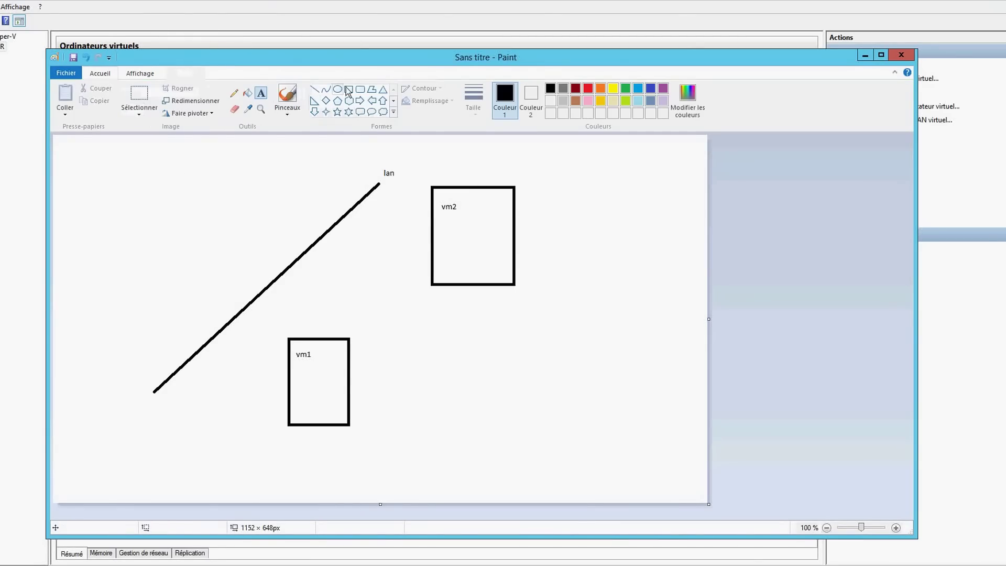
# Draw a wide box at the top-left and label it 'pc-client'
pyautogui.click(349, 89)
pyautogui.moveTo(110, 159); pyautogui.dragTo(211, 198)
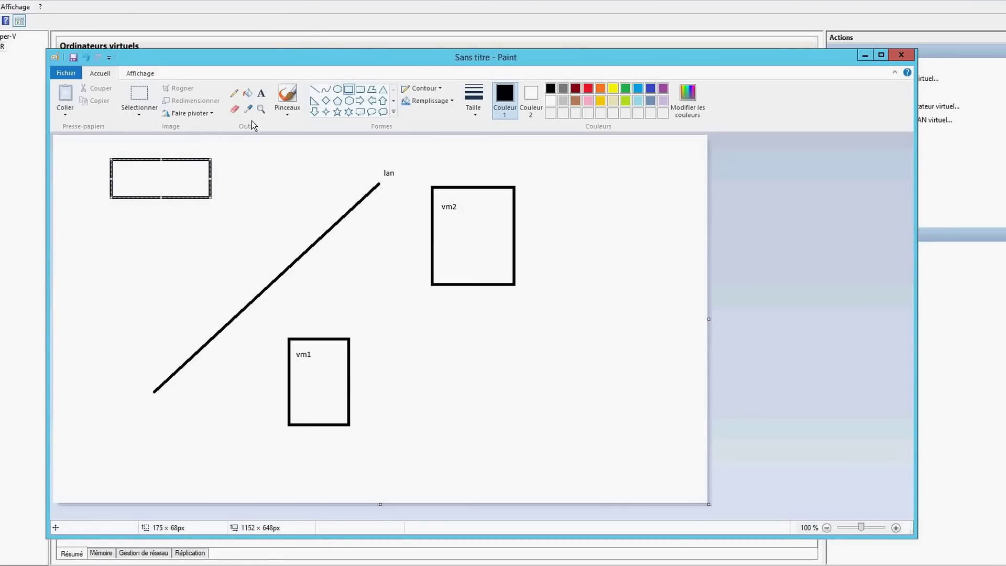
pyautogui.click(261, 93)
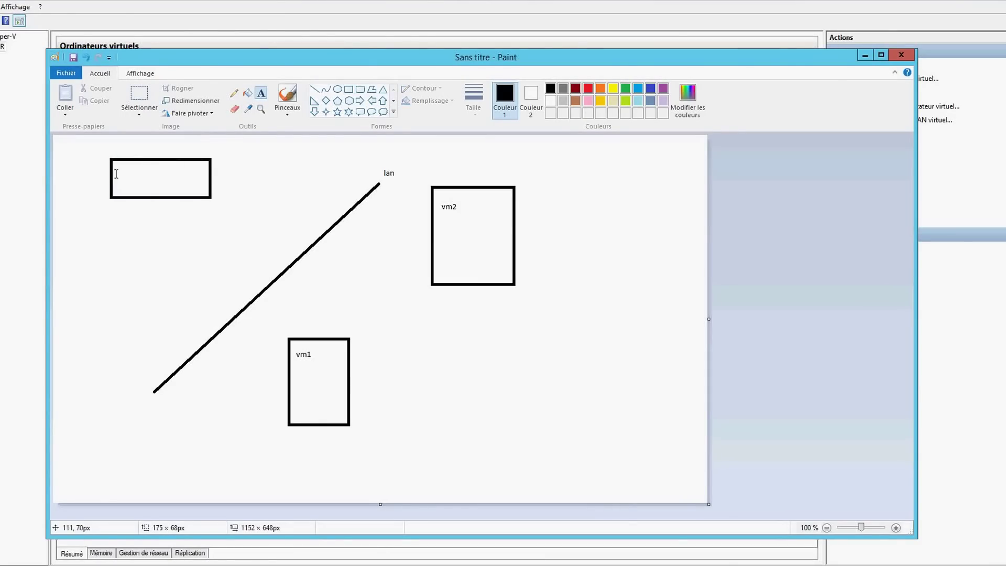
pyautogui.moveTo(118, 169); pyautogui.dragTo(180, 184)
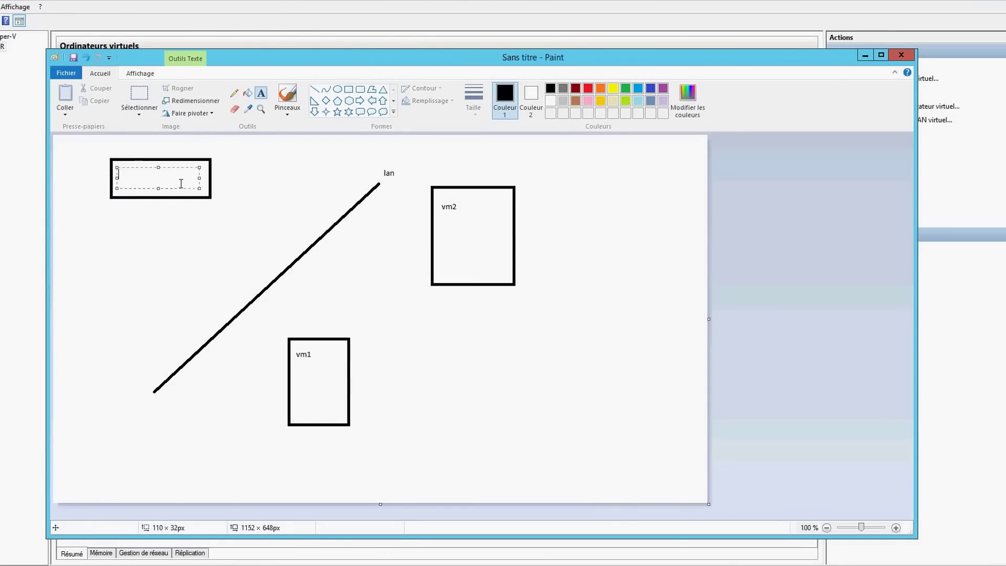
pyautogui.write('pc-')
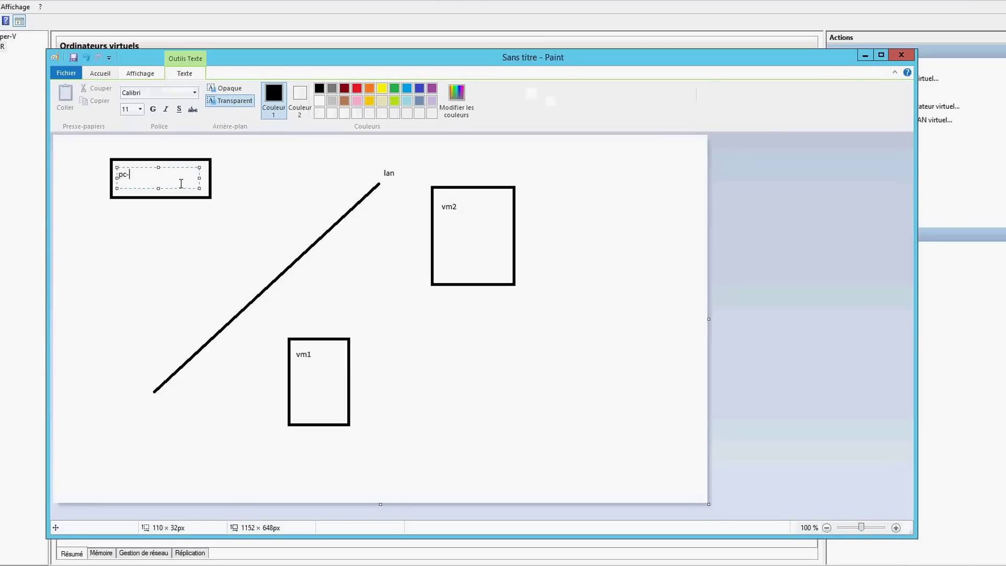
pyautogui.write('client')
pyautogui.click(187, 226)
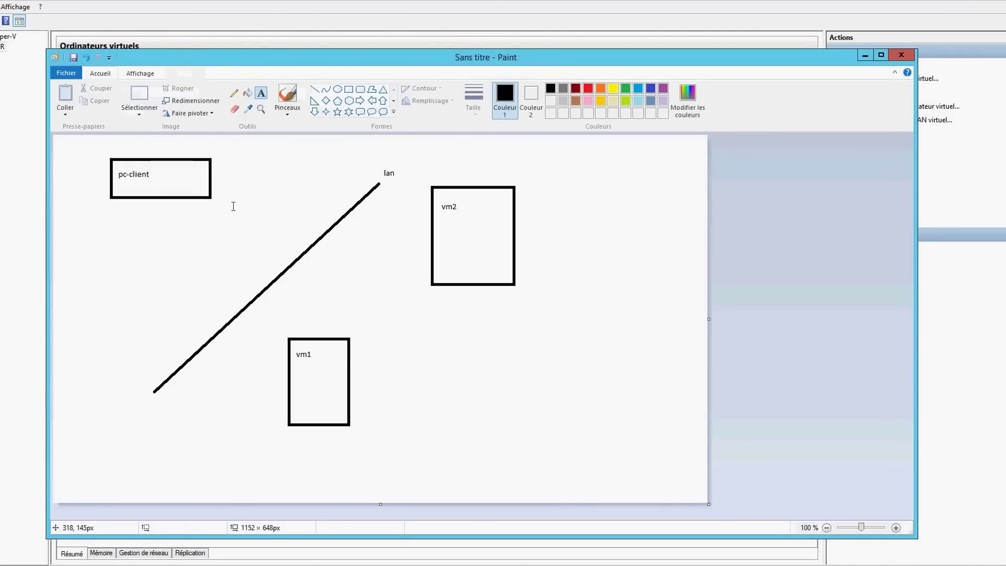
# Draw connector lines from the pc-client, vm2 and vm1 boxes to the lan line
pyautogui.click(314, 89)
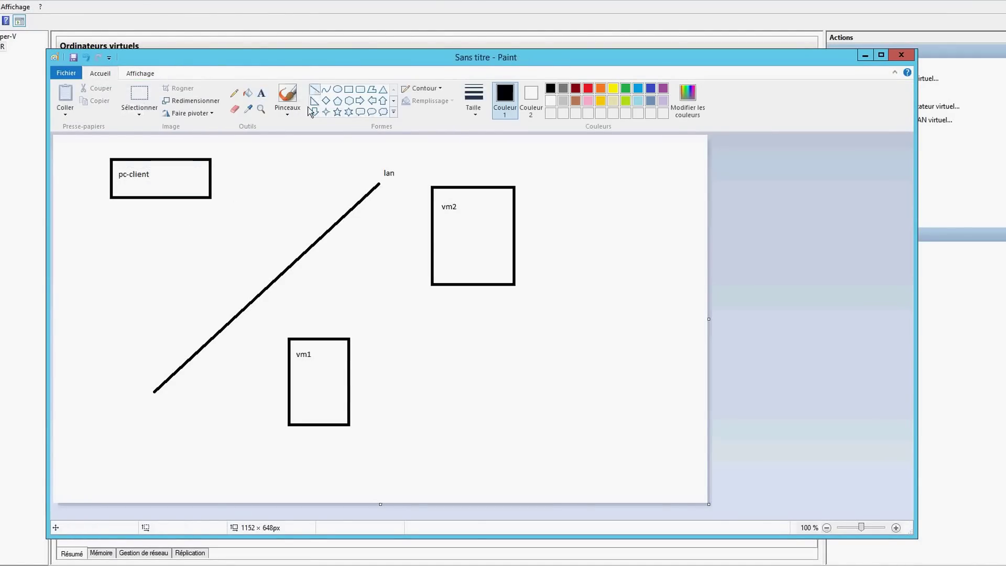
pyautogui.moveTo(212, 197); pyautogui.dragTo(285, 272)
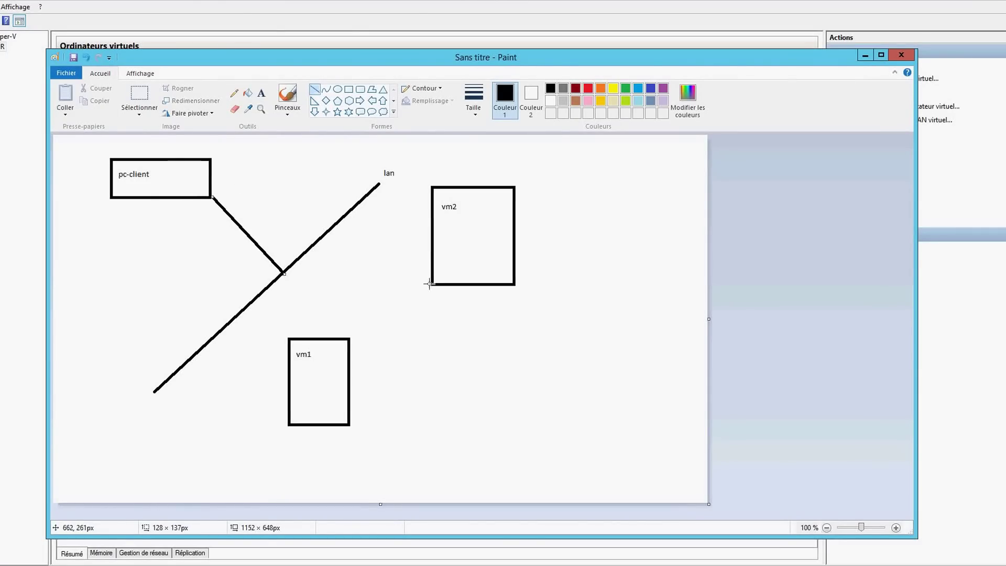
pyautogui.moveTo(432, 283); pyautogui.dragTo(346, 226)
pyautogui.moveTo(343, 221); pyautogui.dragTo(341, 219)
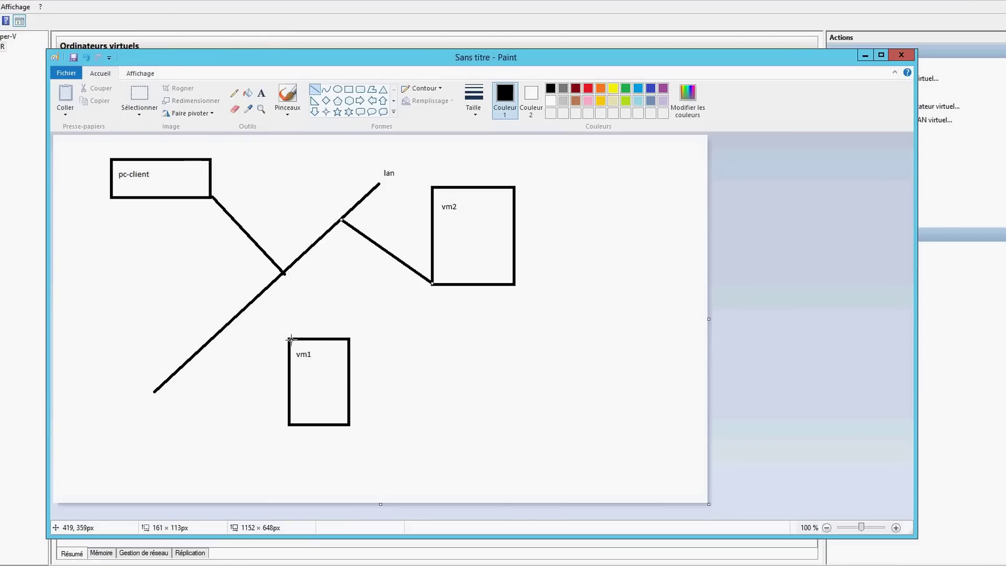
pyautogui.moveTo(290, 340)
pyautogui.mouseDown()
pyautogui.moveTo(259, 292)
pyautogui.moveTo(252, 302)
pyautogui.mouseUp()
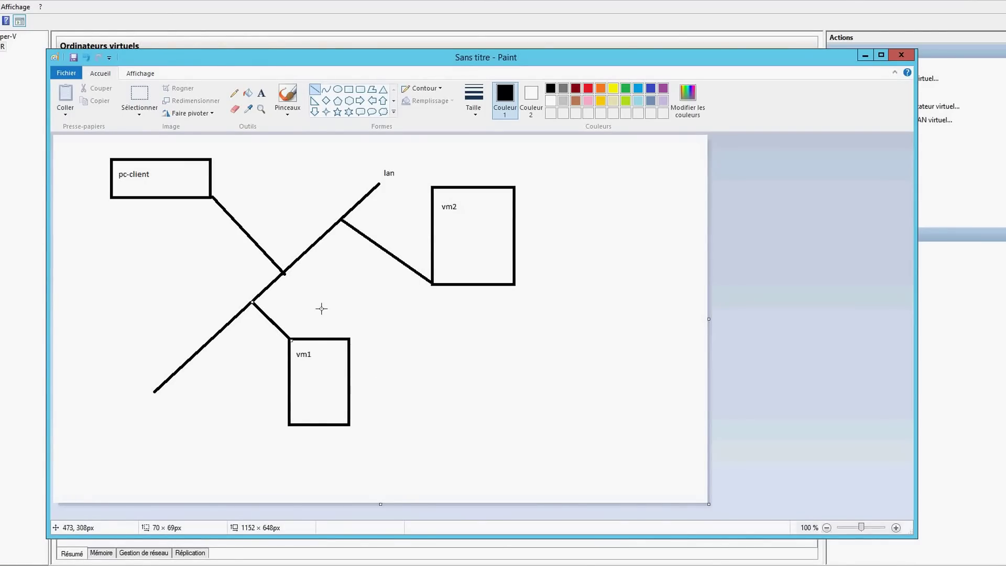
# Add address labels 192.168.1.1 (vm1), 192.168.1.2 (vm2) and 192.168.1.3 (pc-client)
pyautogui.click(261, 93)
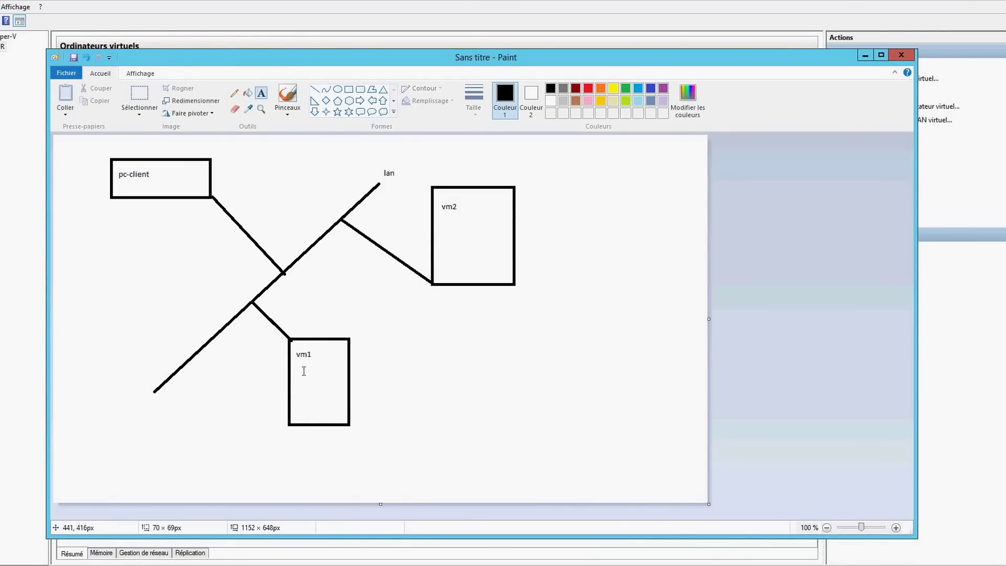
pyautogui.moveTo(360, 362); pyautogui.dragTo(452, 389)
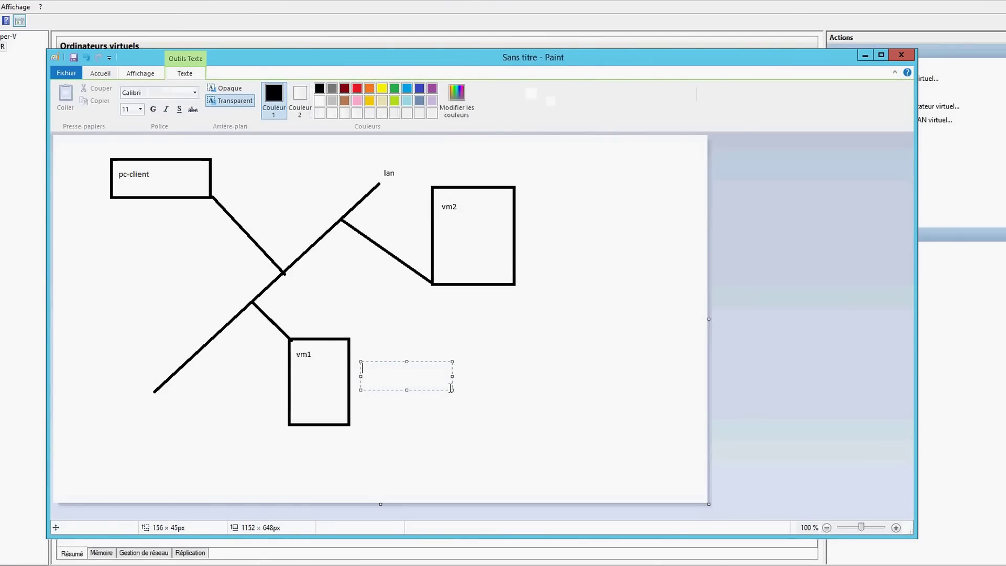
pyautogui.write('192.168.1.1')
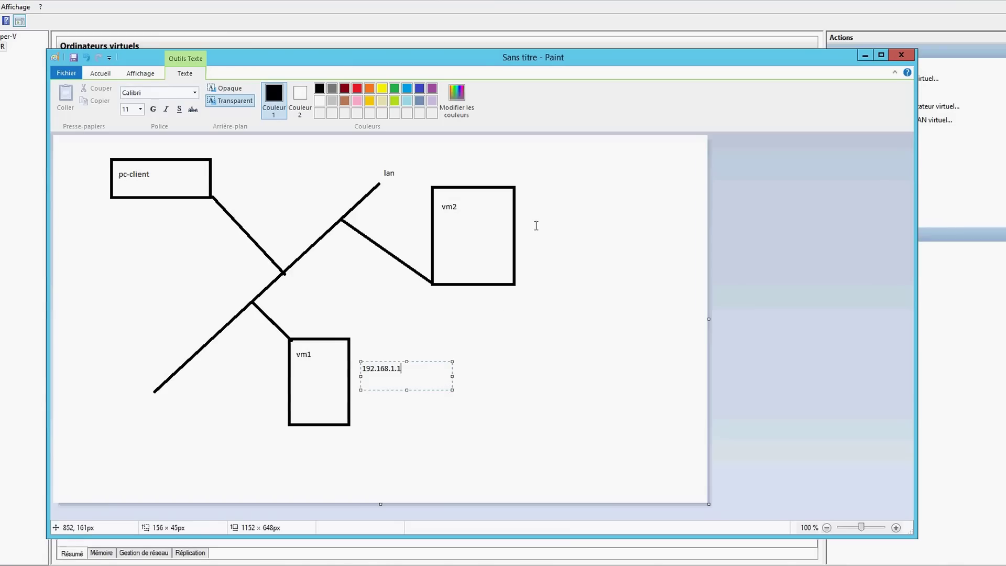
pyautogui.click(528, 196)
pyautogui.moveTo(529, 196); pyautogui.dragTo(617, 220)
pyautogui.write('192.168')
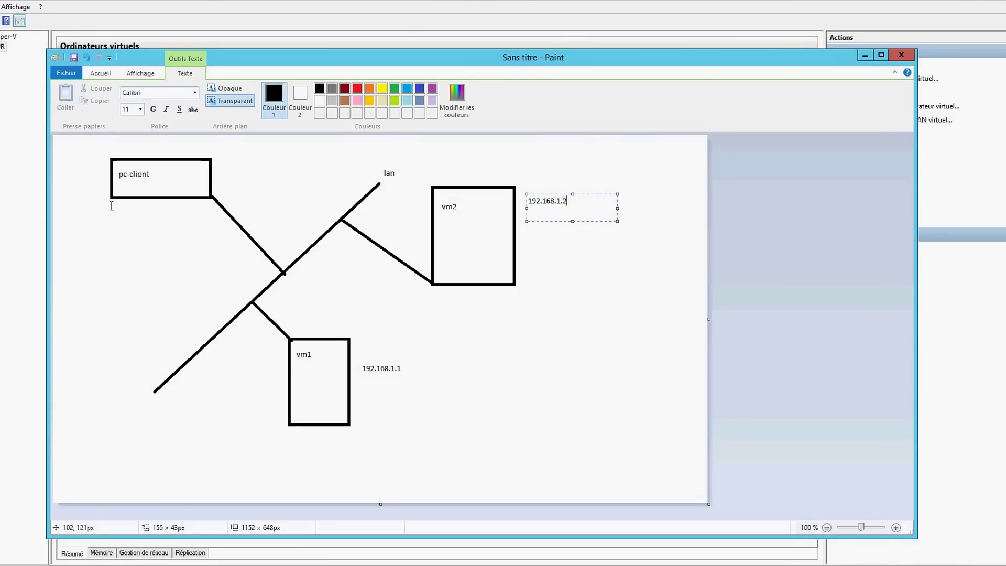
pyautogui.moveTo(112, 207); pyautogui.dragTo(198, 240)
pyautogui.write('192.168.1.3')
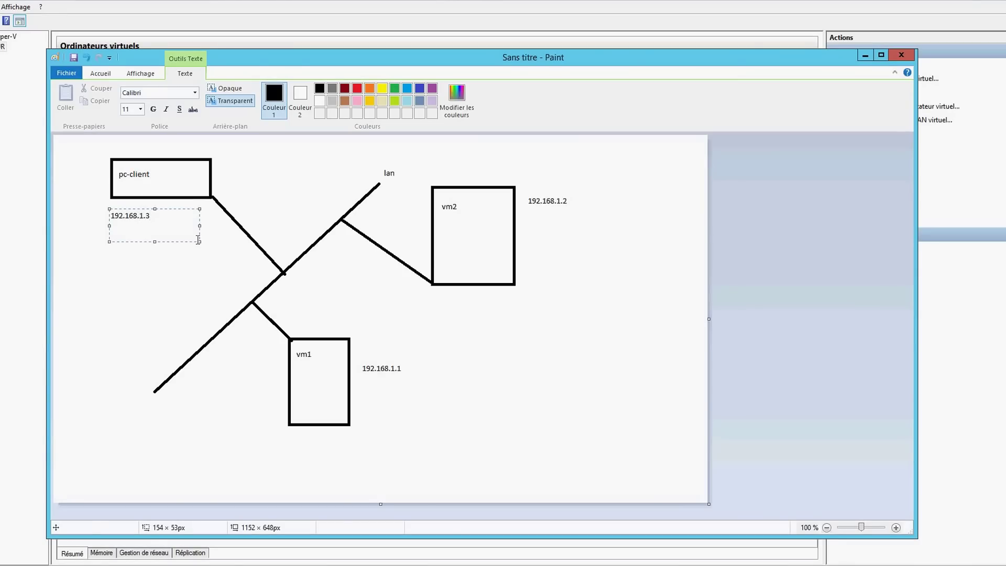
pyautogui.click(183, 266)
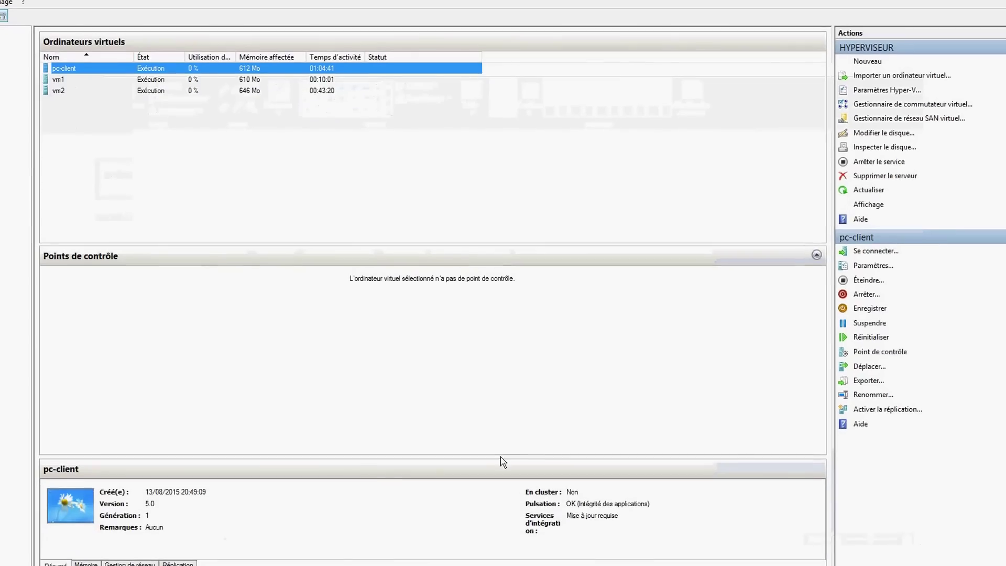
# Bring the pc-client VM connection window forward from its taskbar preview
pyautogui.click(403, 565)
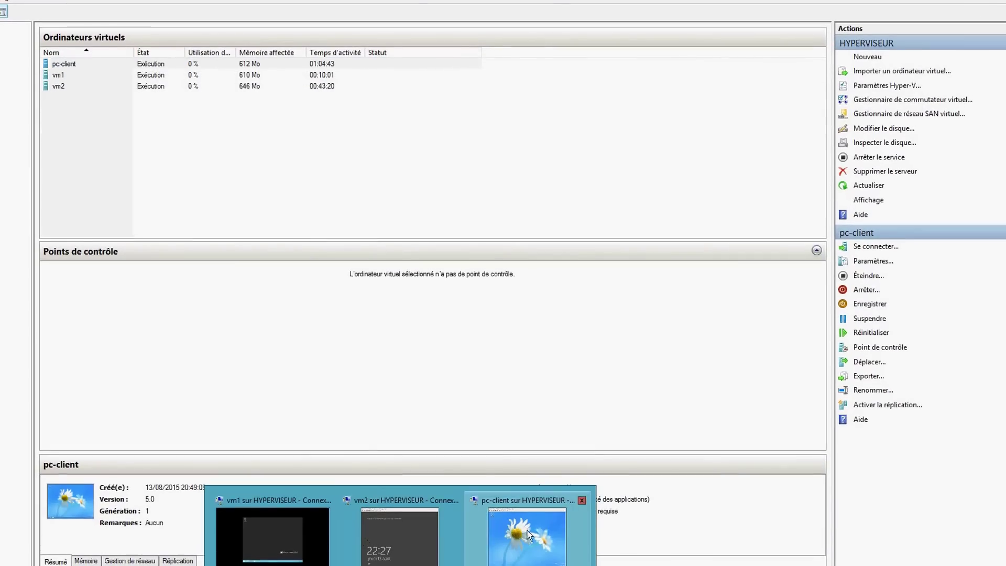
pyautogui.click(528, 531)
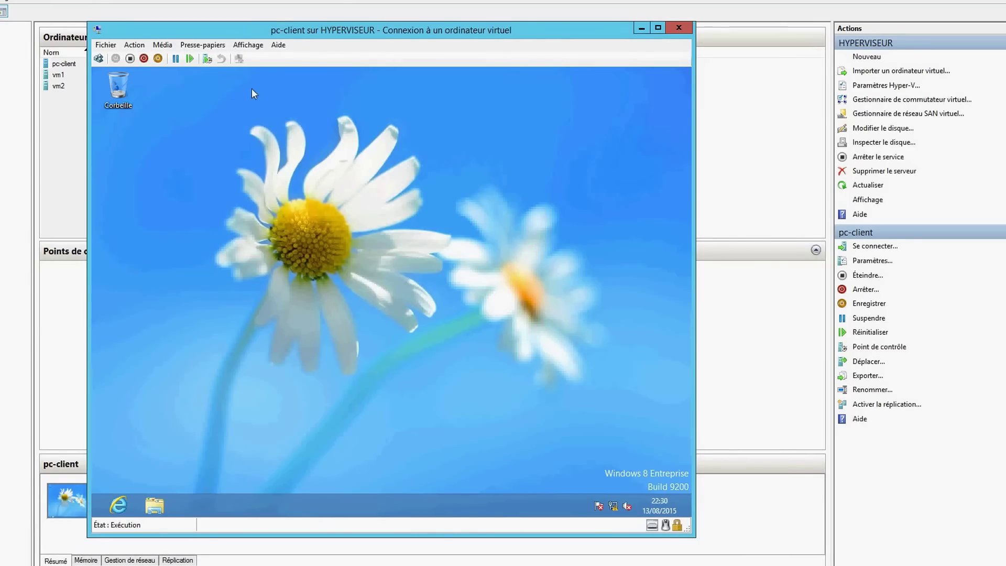
# Make the pc-client console full screen and launch Connexion Bureau à distance via a 'bur' search
pyautogui.click(242, 46)
pyautogui.click(223, 59)
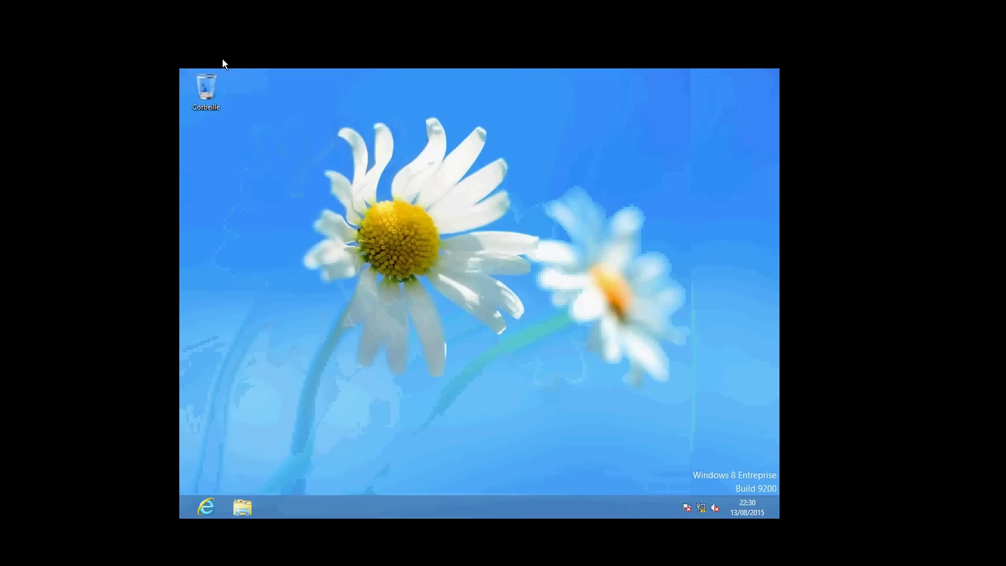
pyautogui.moveTo(765, 519)
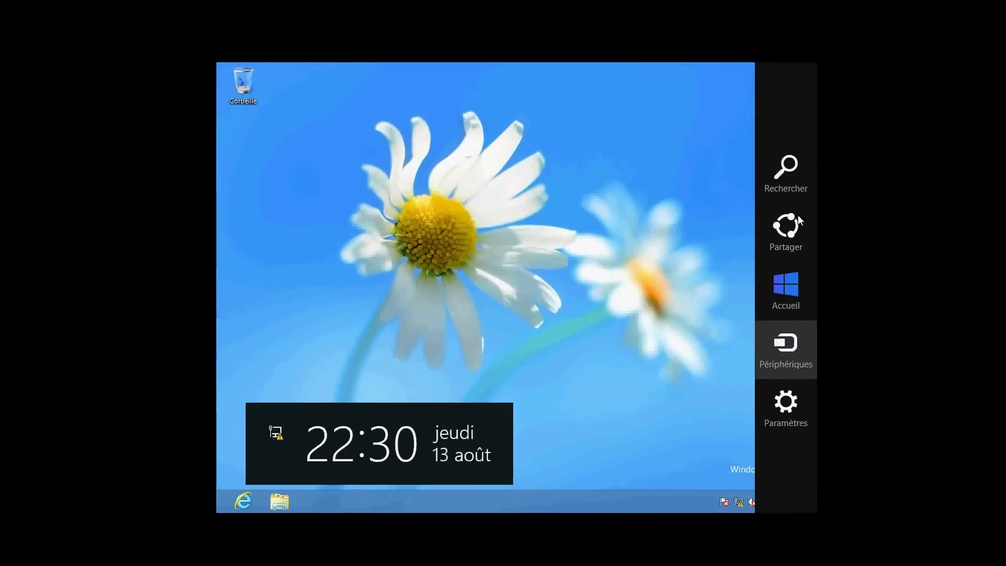
pyautogui.click(767, 171)
pyautogui.write('b')
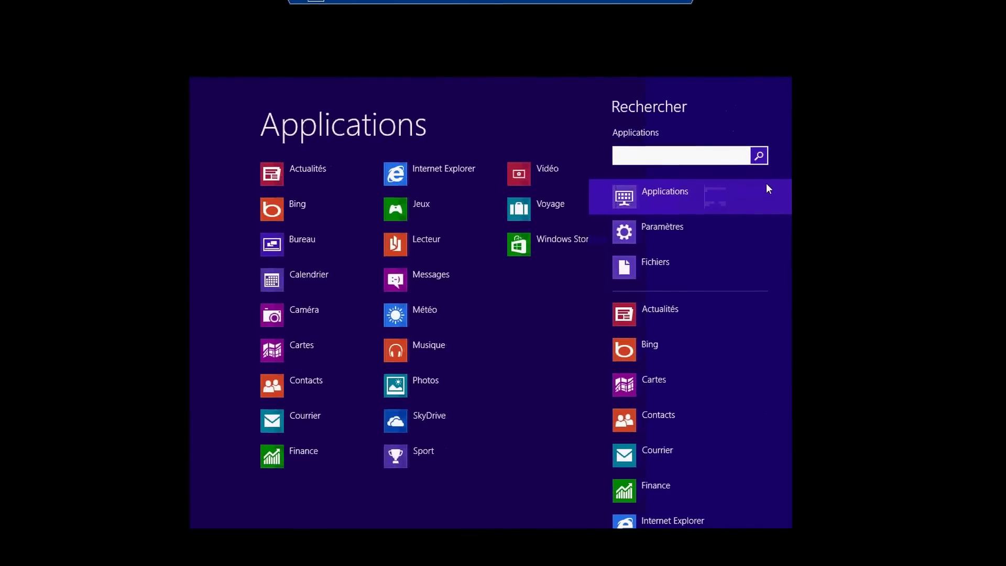
pyautogui.write('ur')
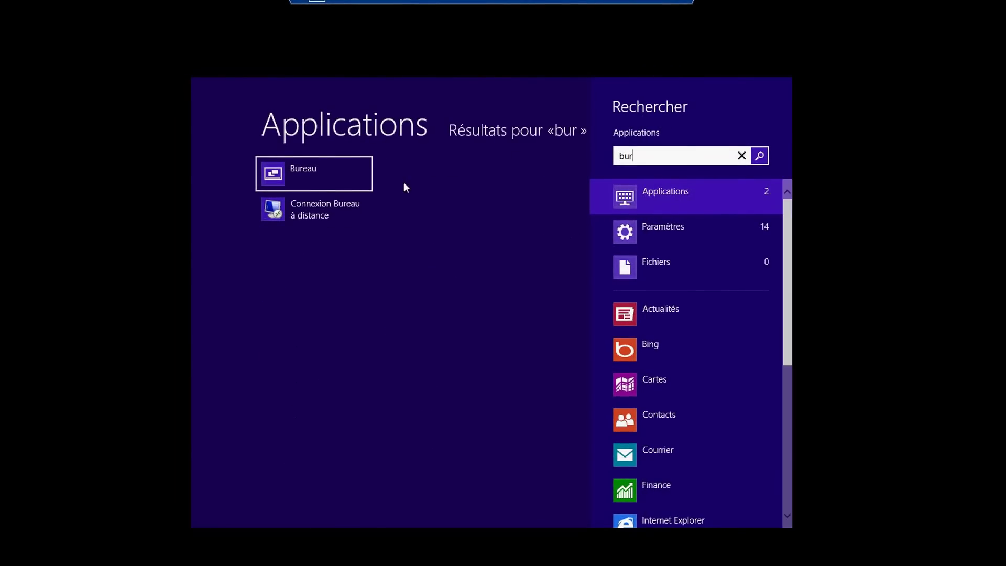
pyautogui.click(340, 209)
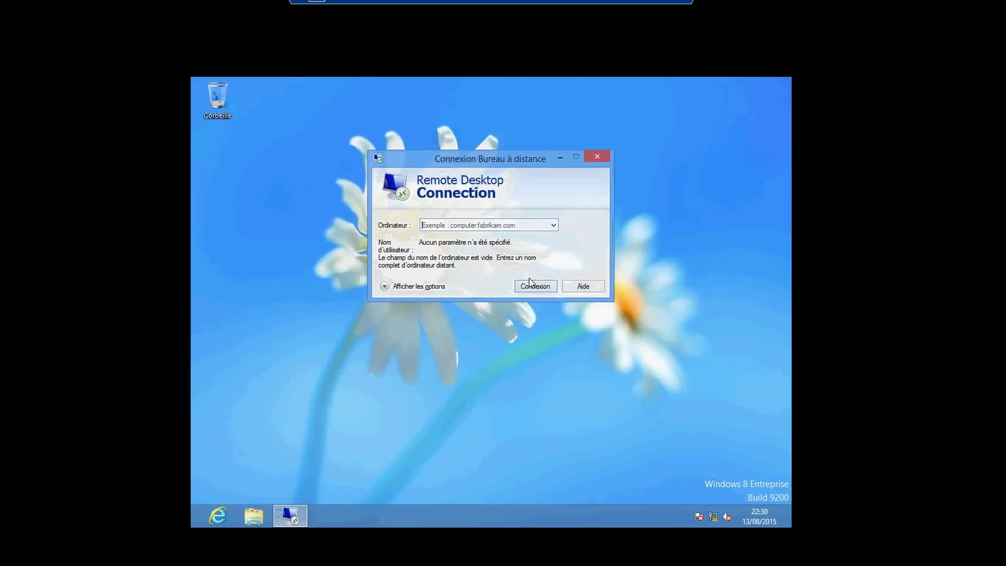
# Try a Remote Desktop connection to vm1 and dismiss the computer-not-found error
pyautogui.click(552, 226)
pyautogui.click(553, 229)
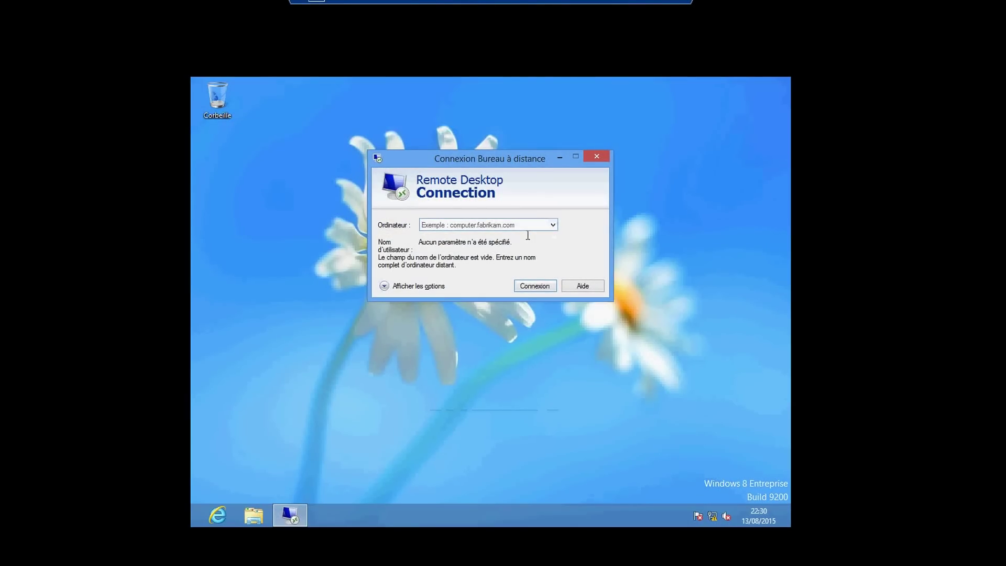
pyautogui.write('vm1')
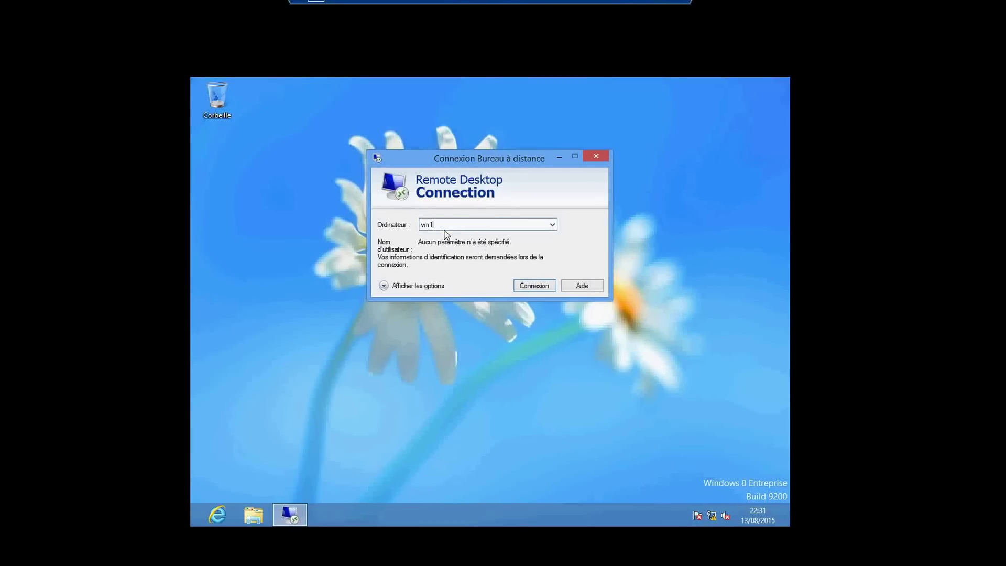
pyautogui.click(531, 288)
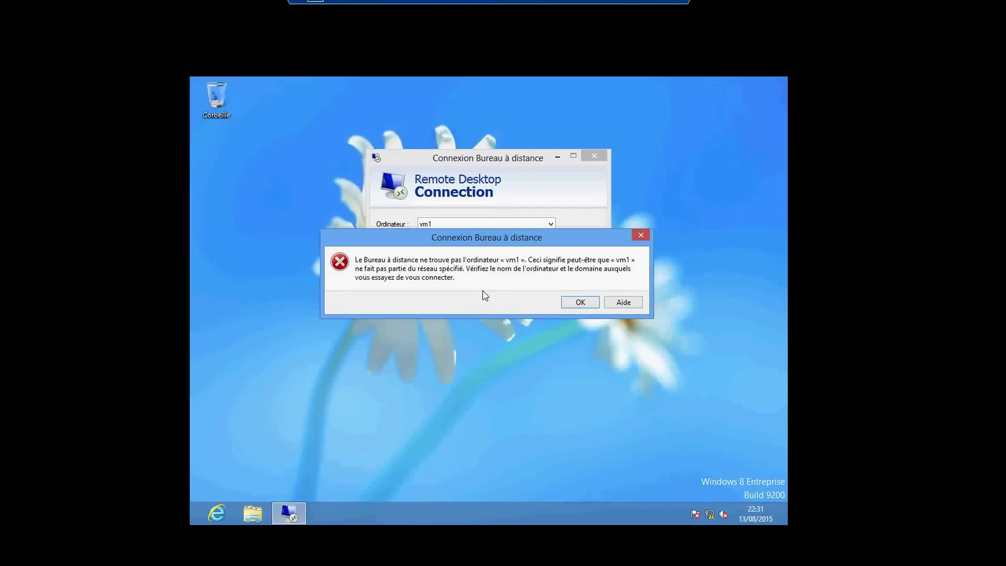
pyautogui.click(580, 303)
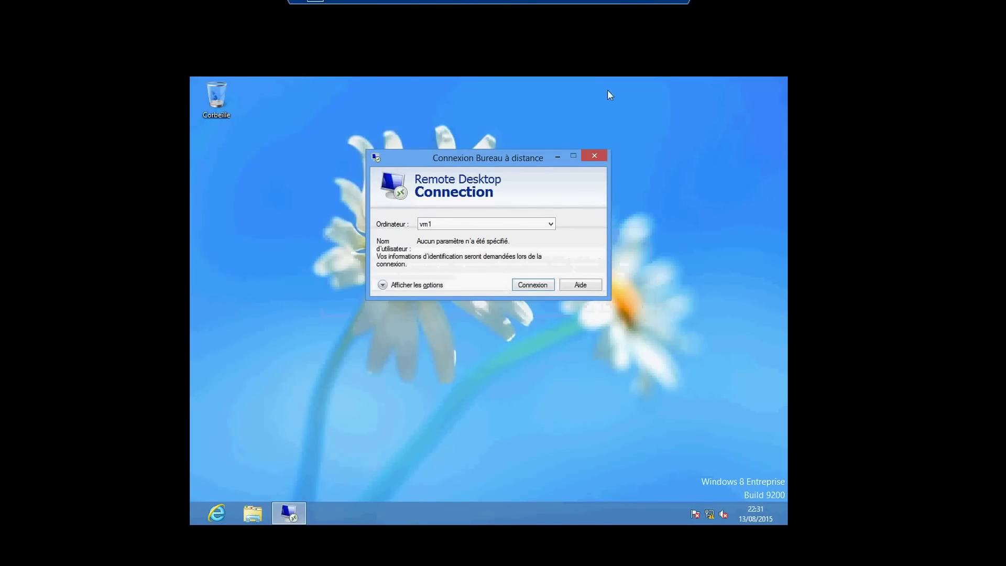
# Re-enter vm1 as the computer name, then minimize the pc-client window
pyautogui.click(488, 220)
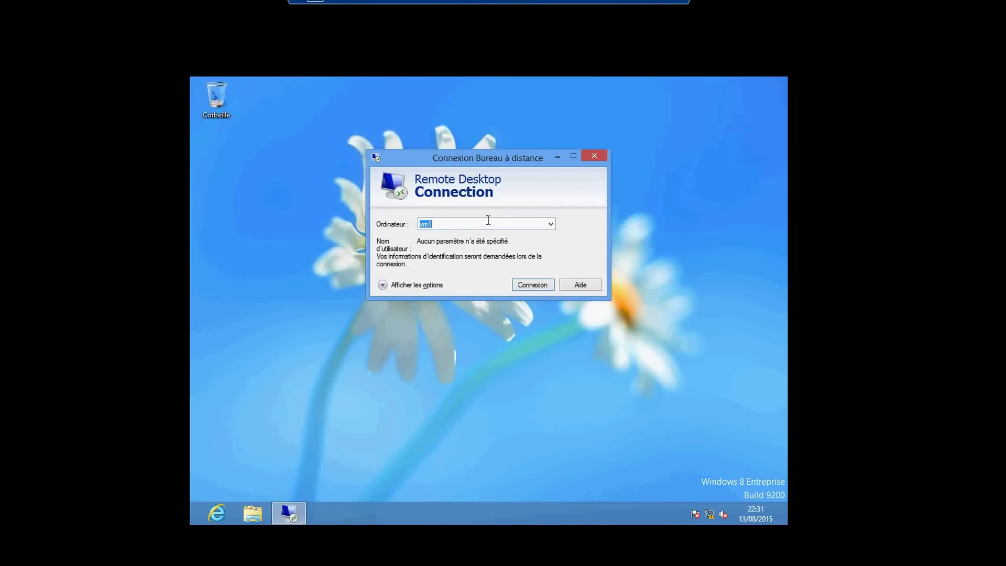
pyautogui.write('vm1')
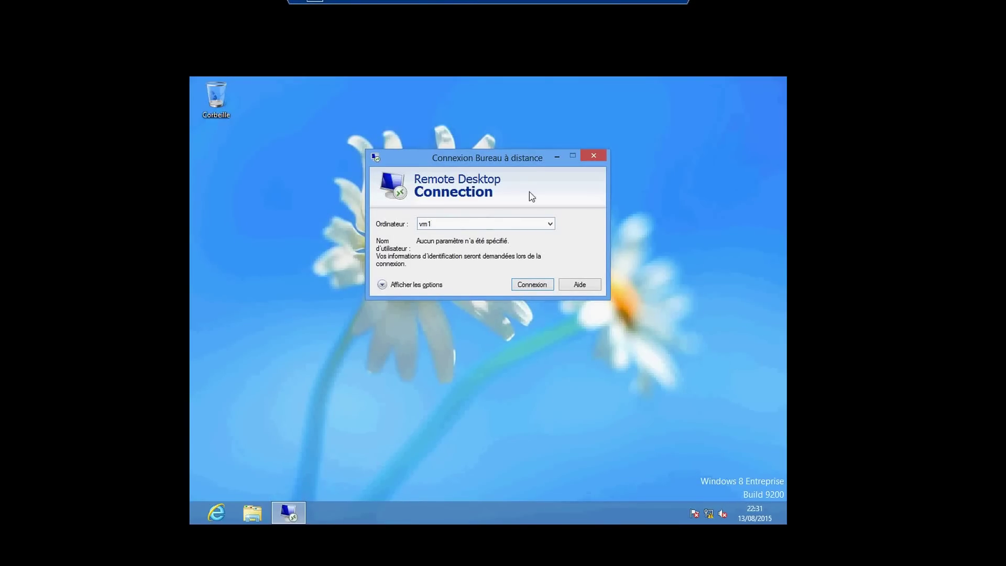
pyautogui.click(632, 1)
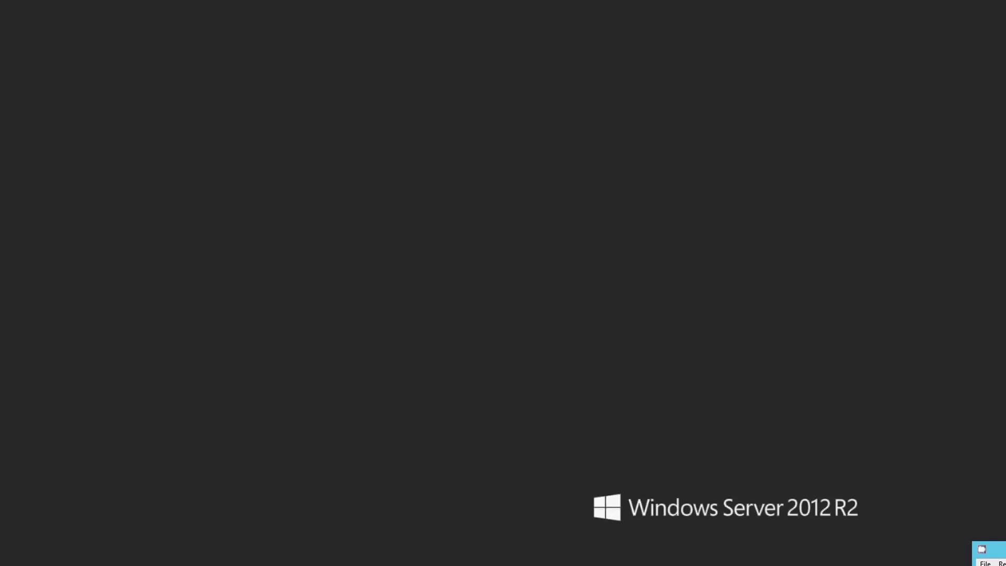
# Restore the pc-client window and relaunch Connexion Bureau à distance from a 'bureau' app search
pyautogui.moveTo(392, 564)
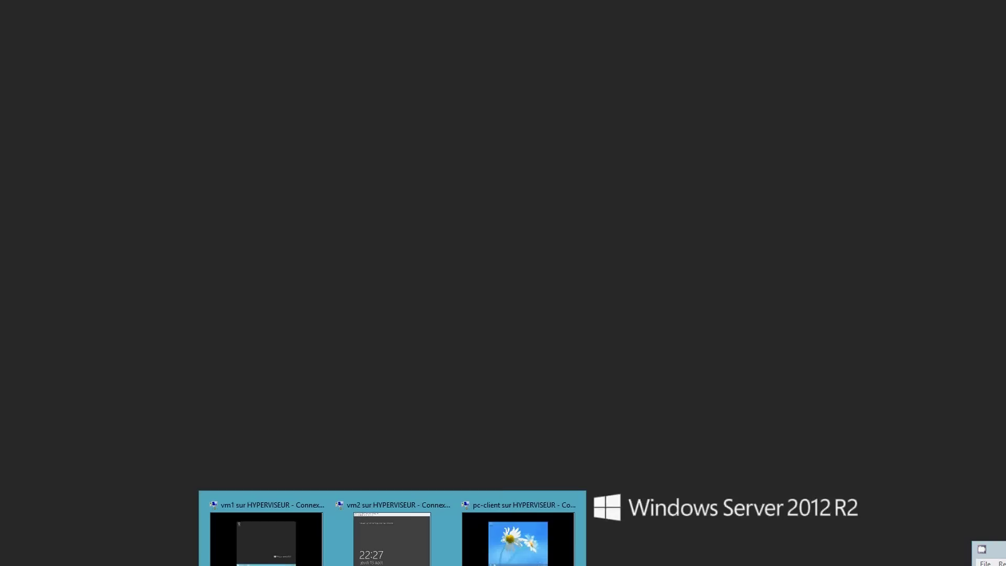
pyautogui.click(517, 557)
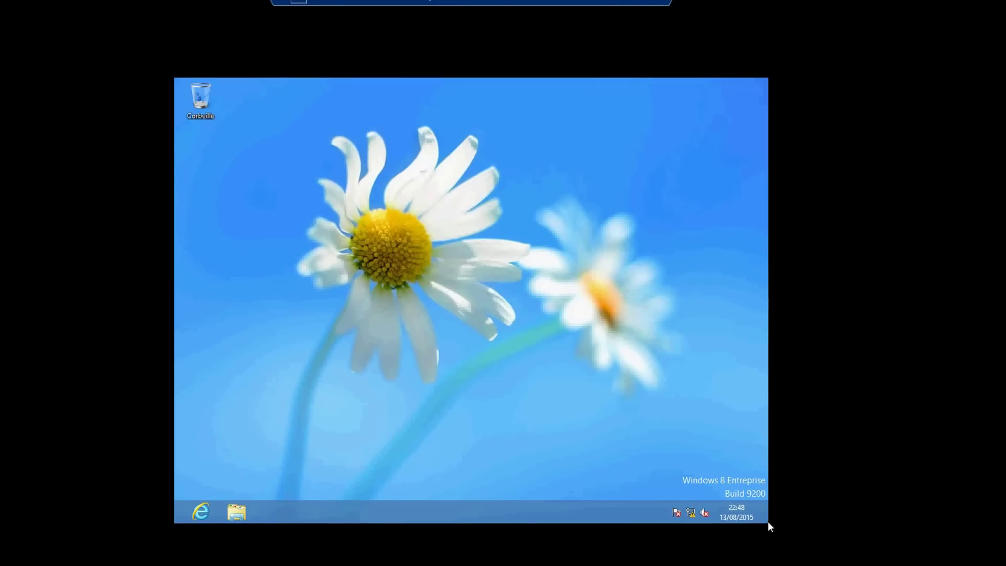
pyautogui.moveTo(769, 521)
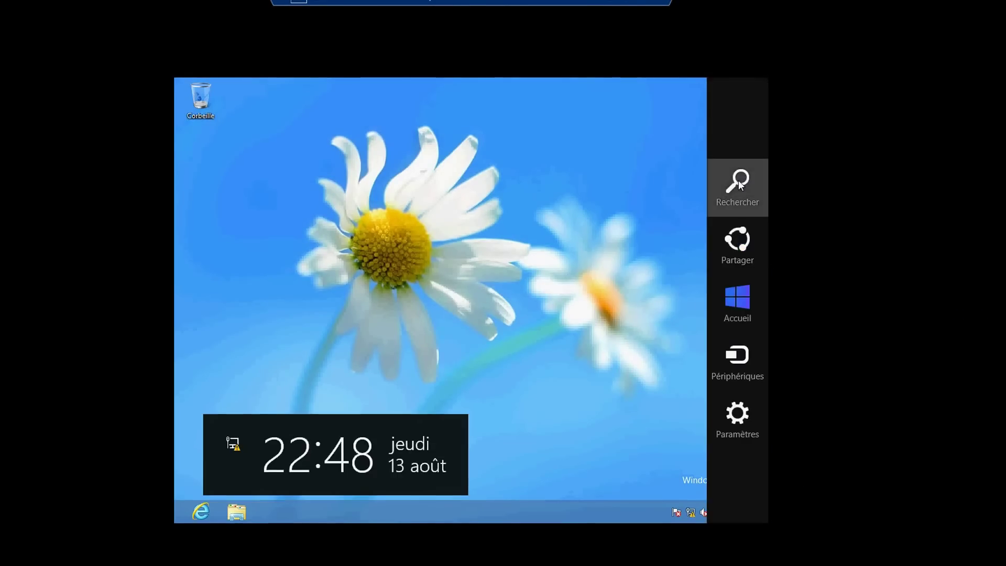
pyautogui.click(746, 194)
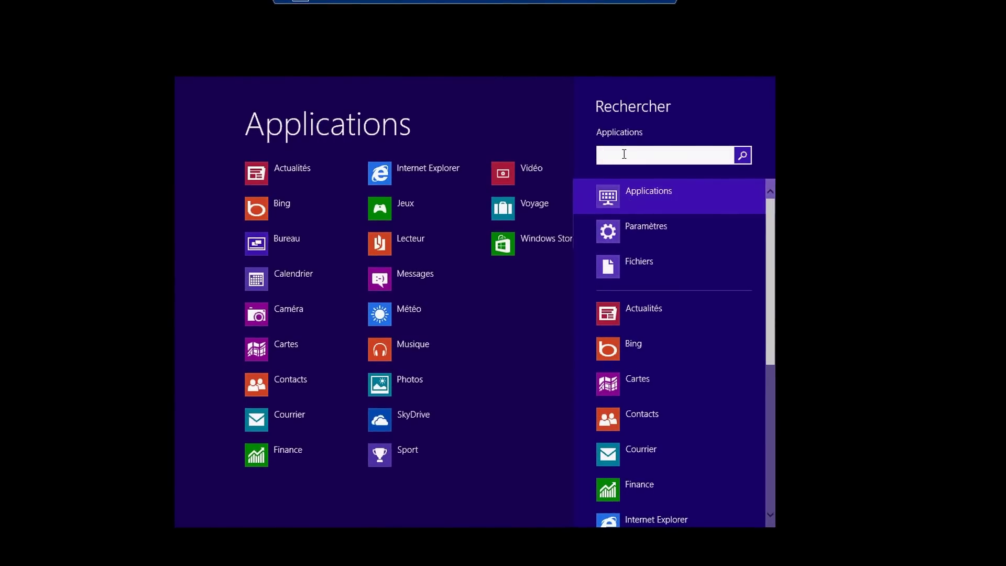
pyautogui.write('bureau')
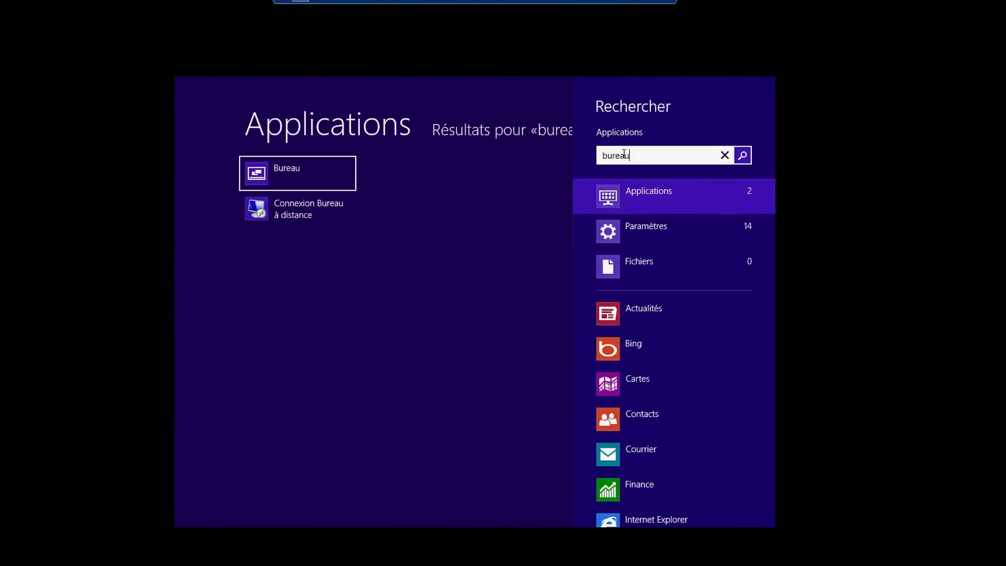
pyautogui.click(316, 212)
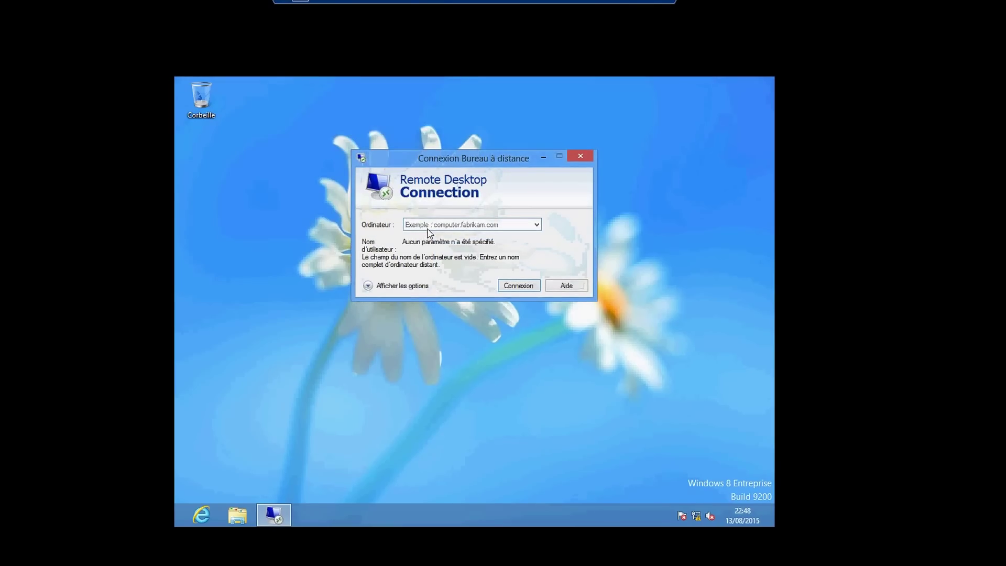
# Connect to 192.168.1.1 and sign in with user administrateur and its password
pyautogui.write('192.168.1.1')
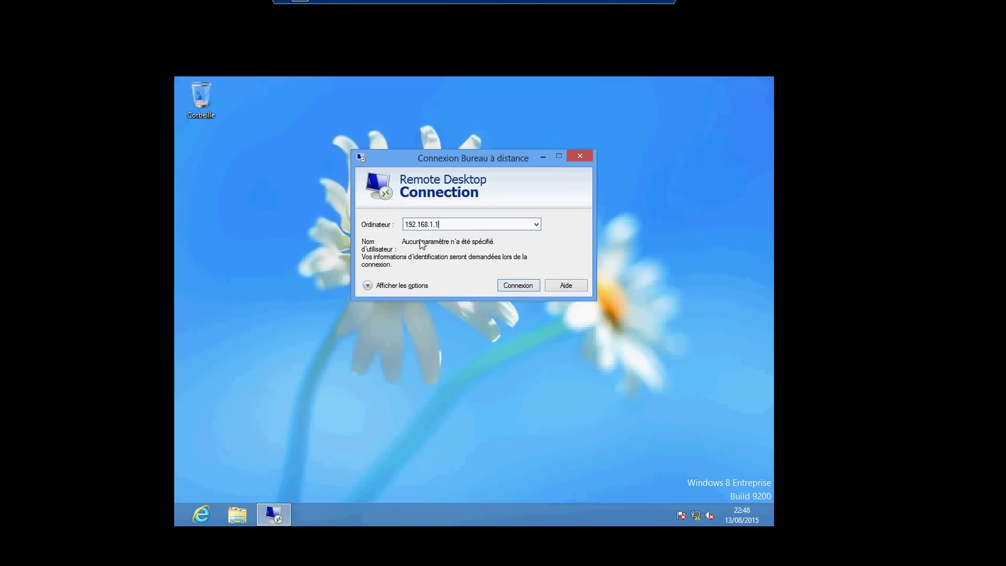
pyautogui.click(506, 286)
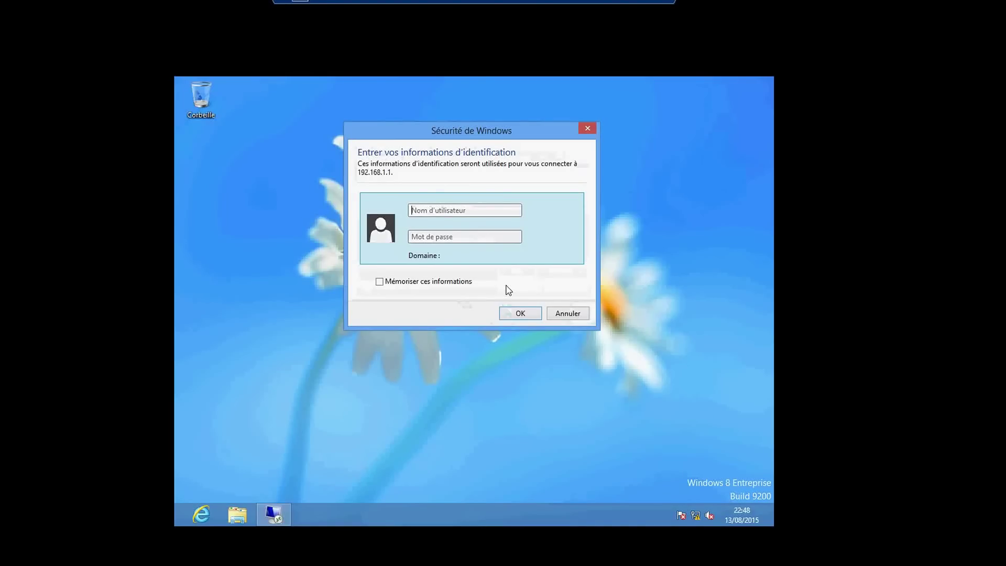
pyautogui.click(471, 213)
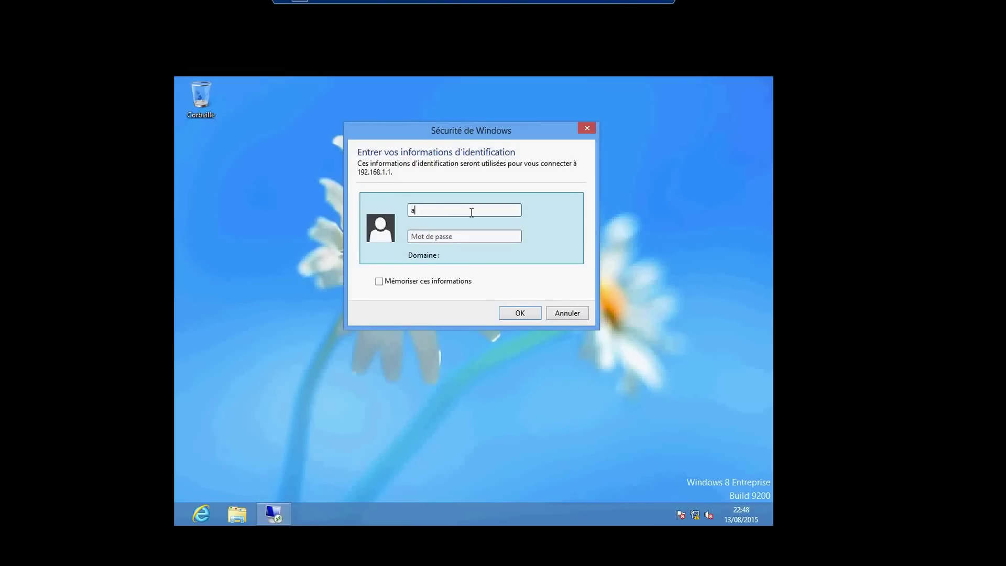
pyautogui.write('admini')
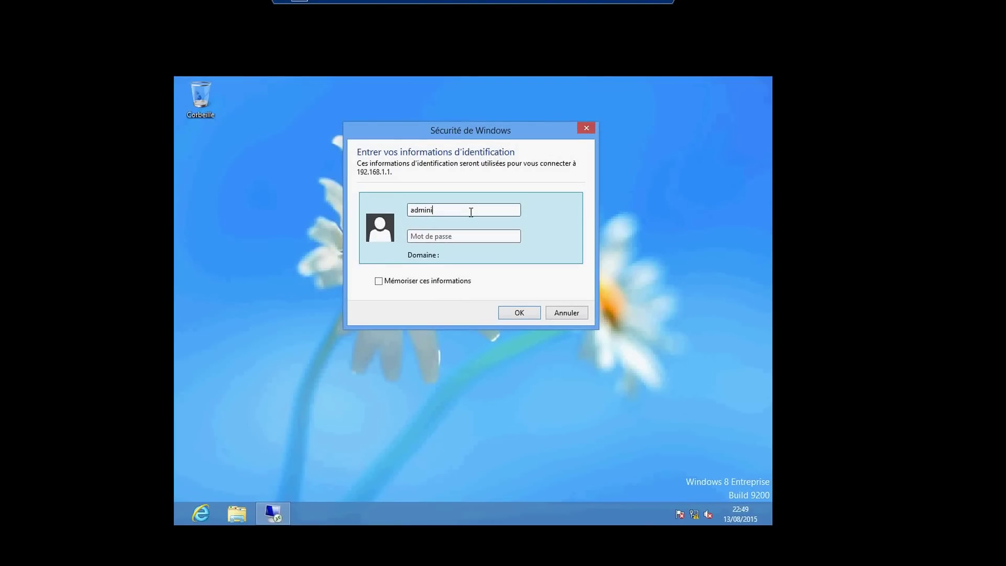
pyautogui.write('strateur')
pyautogui.click(459, 237)
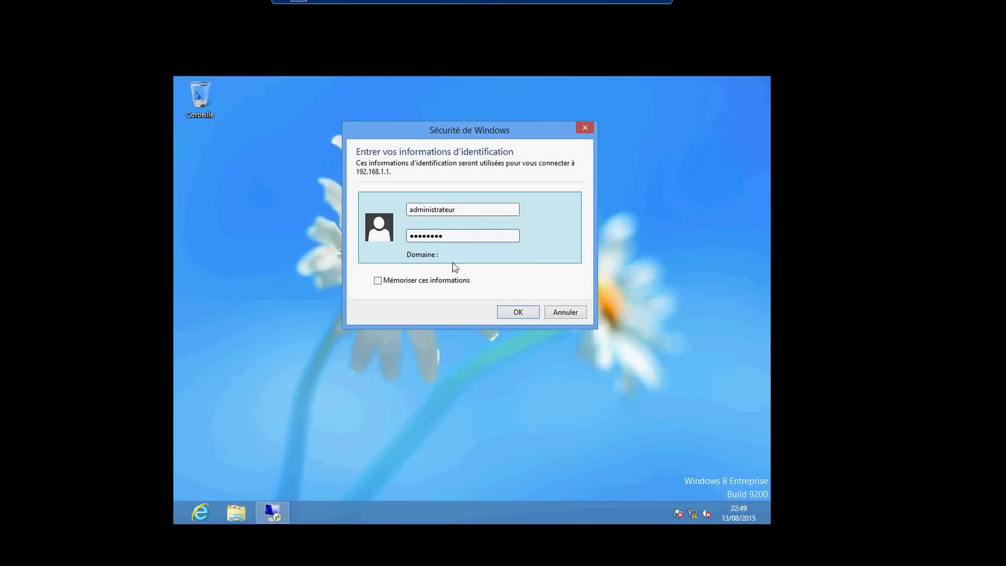
pyautogui.click(512, 316)
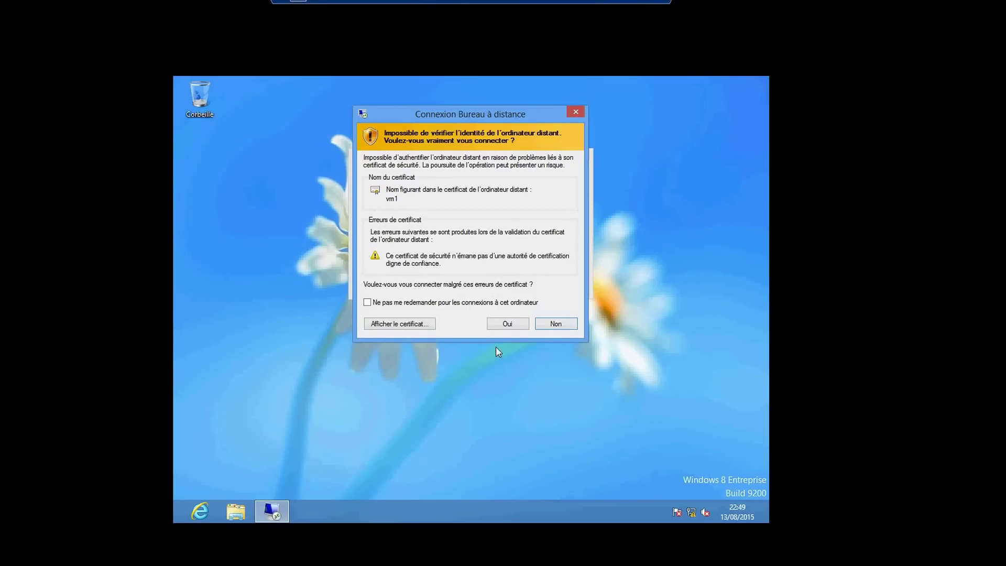
# Accept vm1's certificate warning, open Server Manager on vm1, and minimize the pc-client window
pyautogui.click(506, 323)
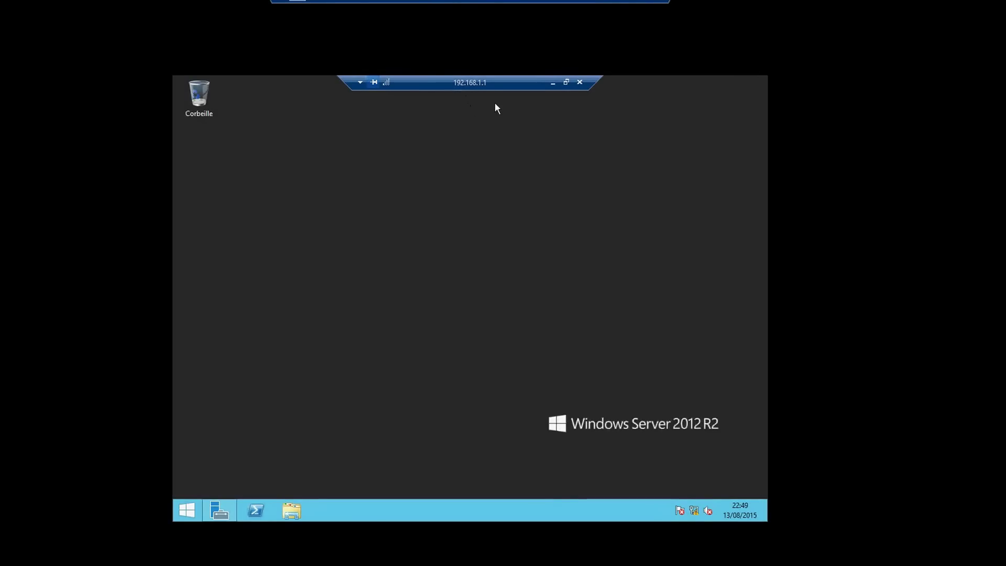
pyautogui.click(220, 511)
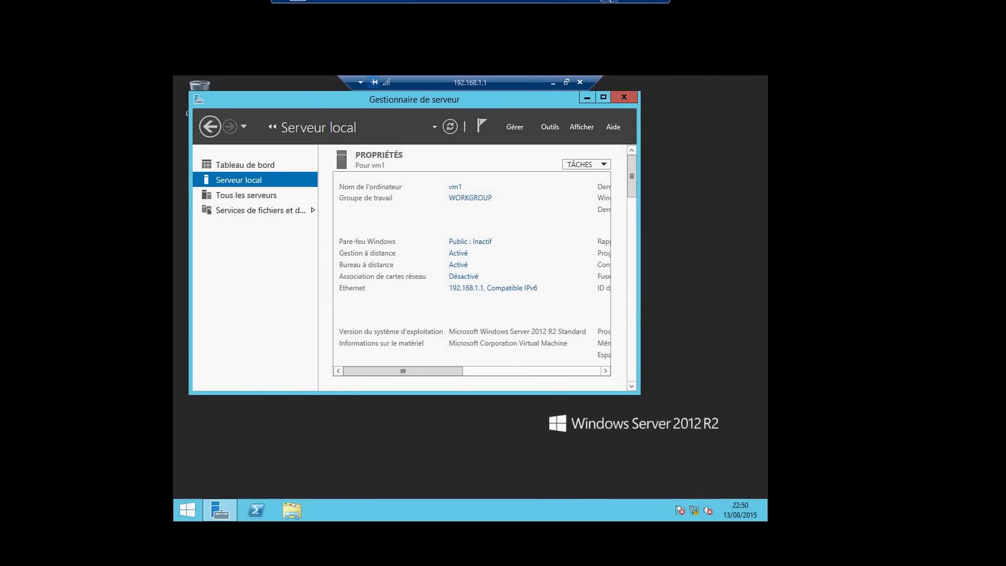
pyautogui.click(607, 0)
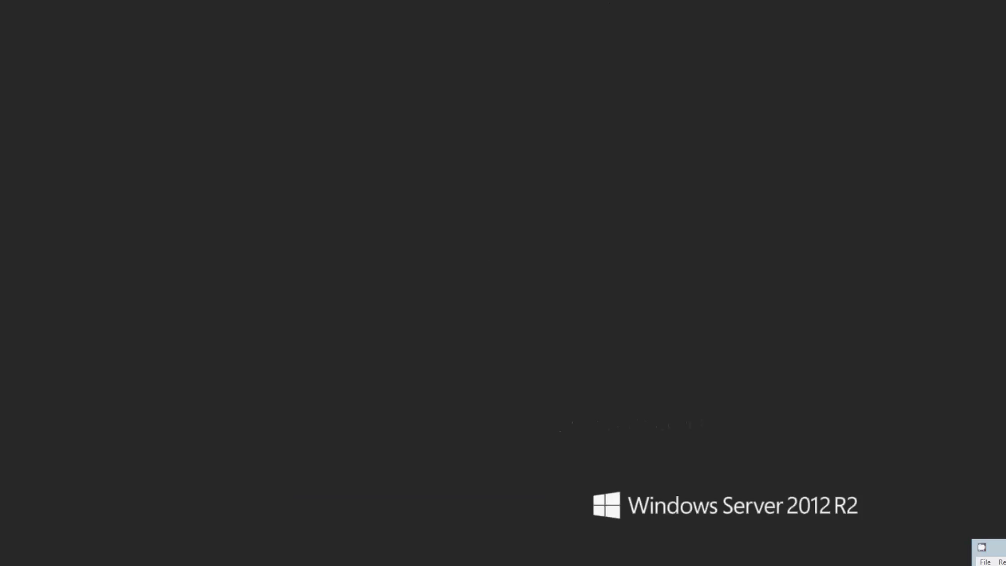
# In the Paint diagram, draw a straight line from pc-client down to vm1
pyautogui.moveTo(391, 565)
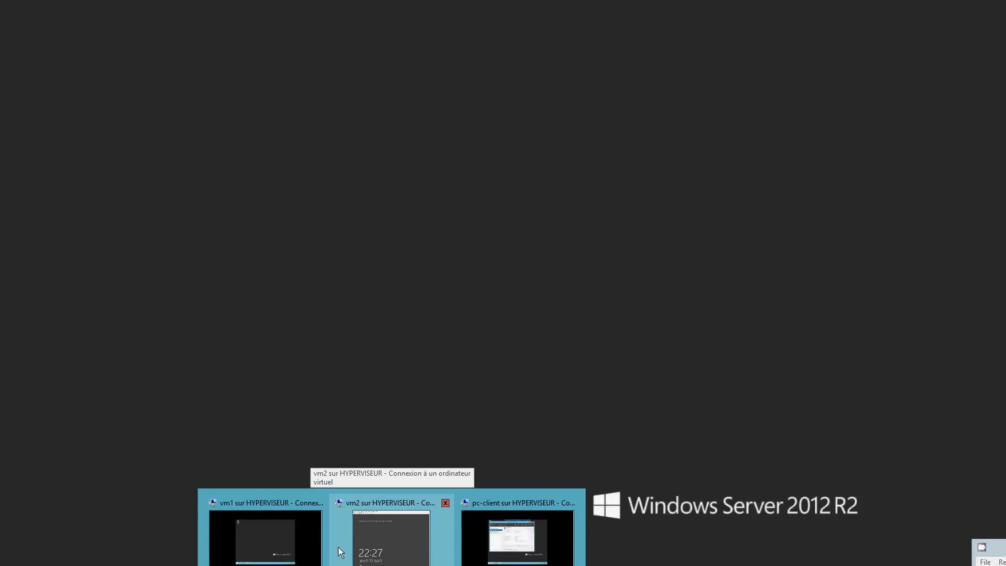
pyautogui.click(518, 537)
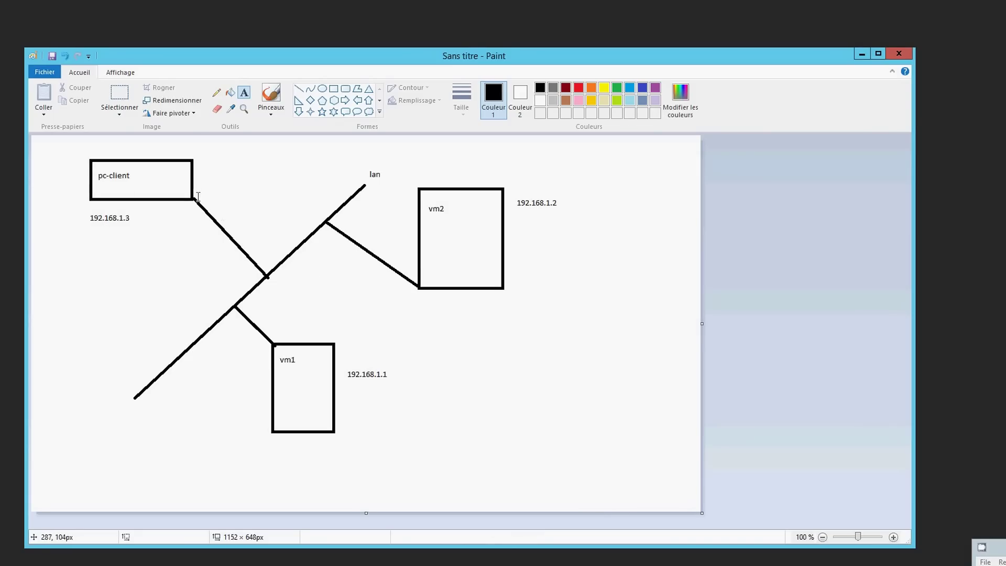
pyautogui.click(299, 88)
pyautogui.moveTo(159, 197)
pyautogui.mouseDown()
pyautogui.moveTo(200, 256)
pyautogui.moveTo(202, 281)
pyautogui.moveTo(305, 399)
pyautogui.mouseUp()
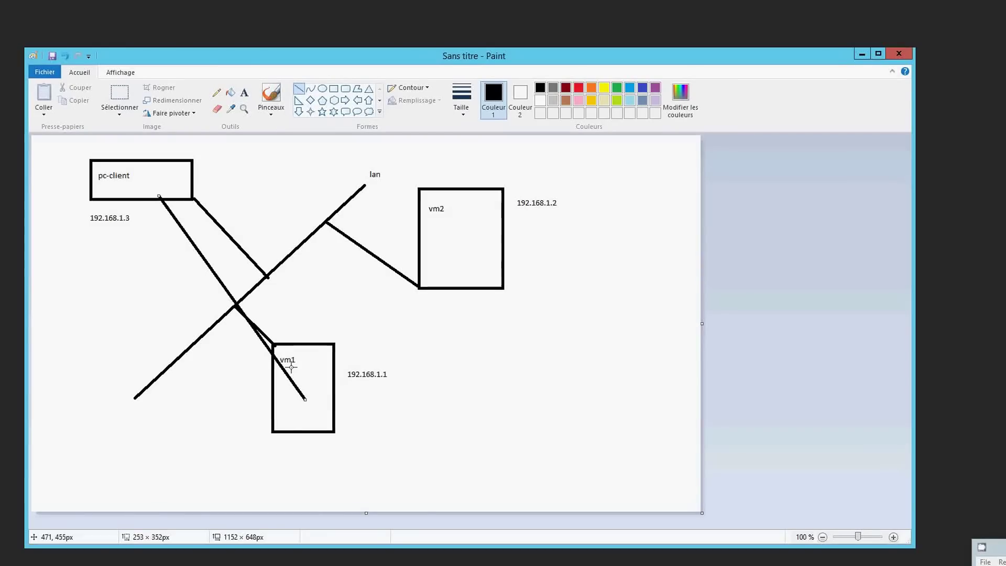
# Draw a large ellipse enclosing the pc-client and vm1 boxes, deleting a stray smaller one
pyautogui.click(322, 89)
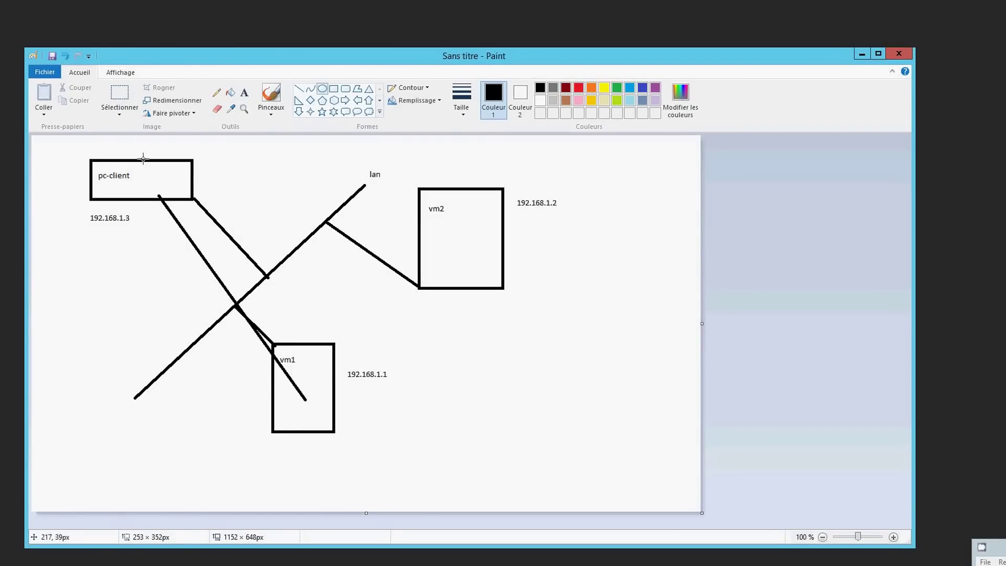
pyautogui.moveTo(52, 151); pyautogui.dragTo(284, 390)
pyautogui.moveTo(310, 422); pyautogui.dragTo(85, 138)
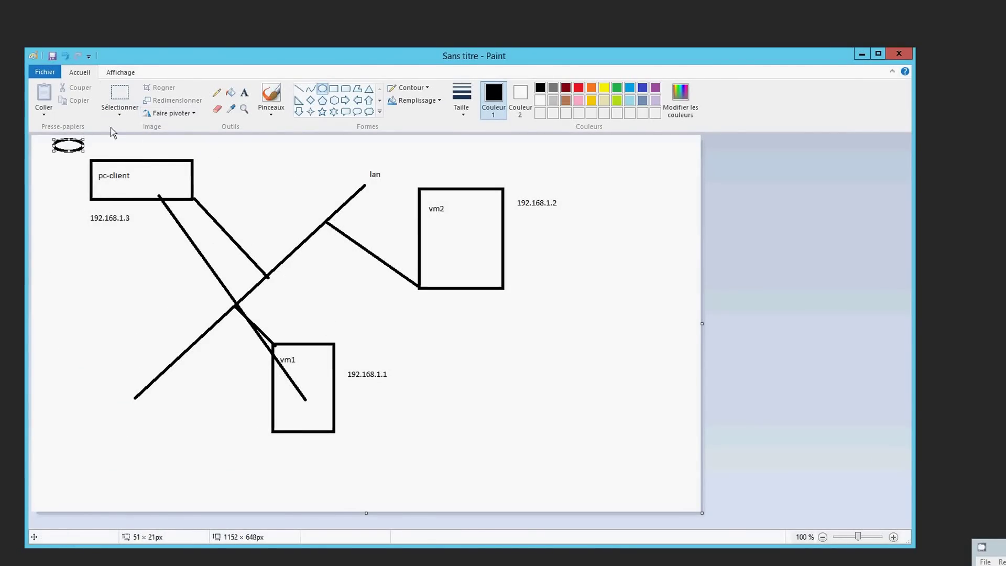
pyautogui.press('Delete')
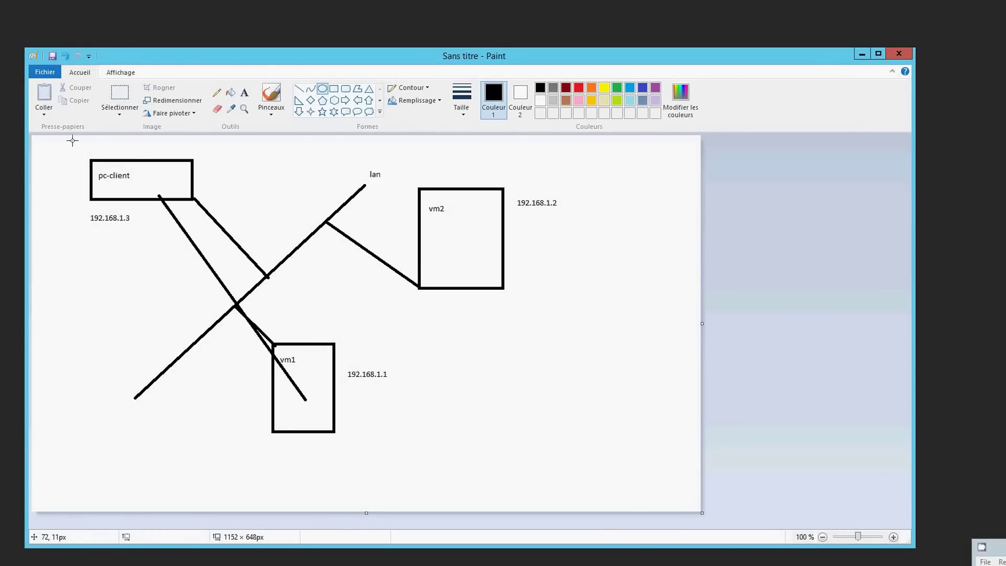
pyautogui.moveTo(72, 139); pyautogui.dragTo(365, 474)
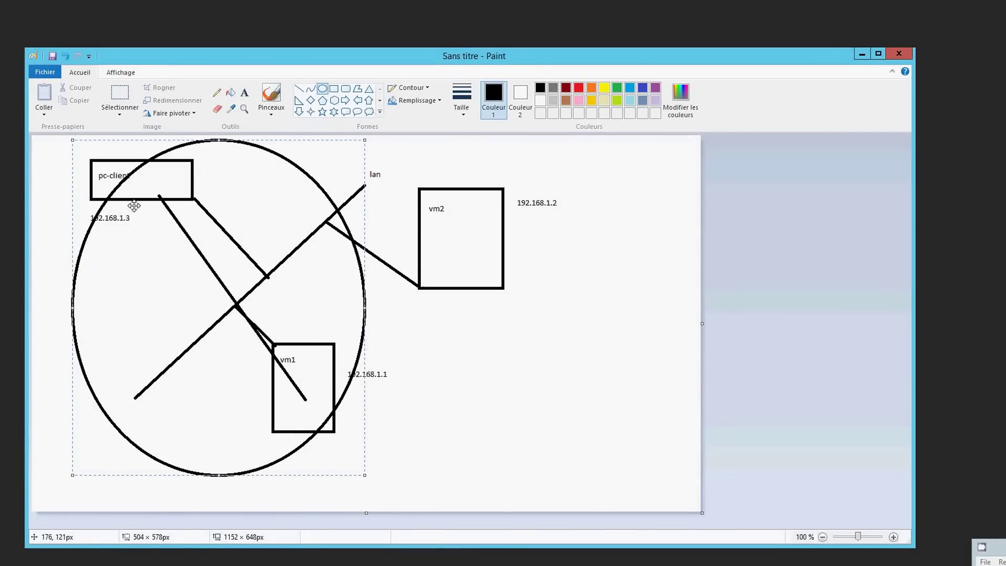
# Select the area around pc-client and vm1 and nudge it slightly upward
pyautogui.click(120, 99)
pyautogui.moveTo(100, 239); pyautogui.dragTo(186, 284)
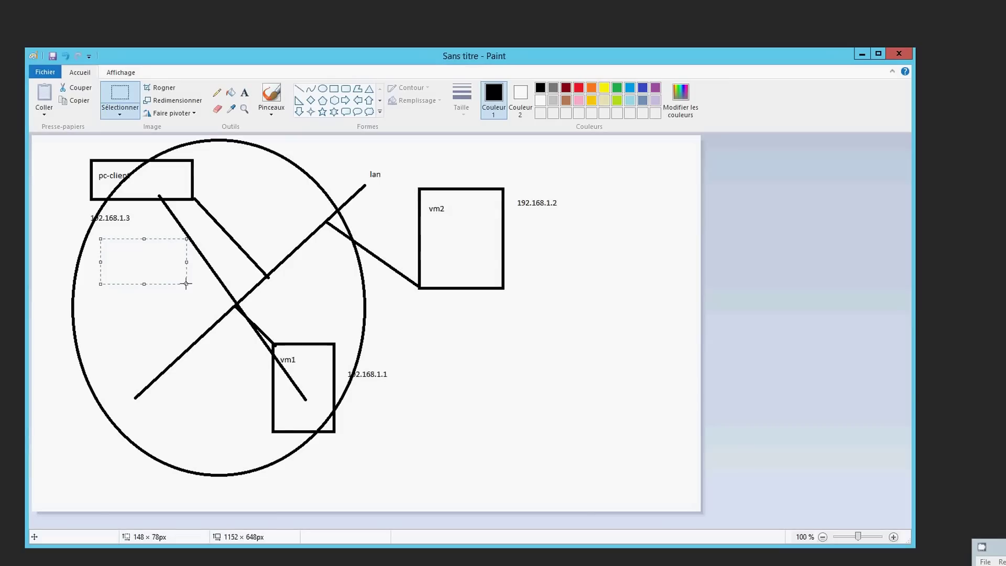
pyautogui.moveTo(151, 262); pyautogui.dragTo(149, 261)
# Add the label 'connection bureau a distance' under 192.168.1.3, then minimize Paint
pyautogui.click(244, 93)
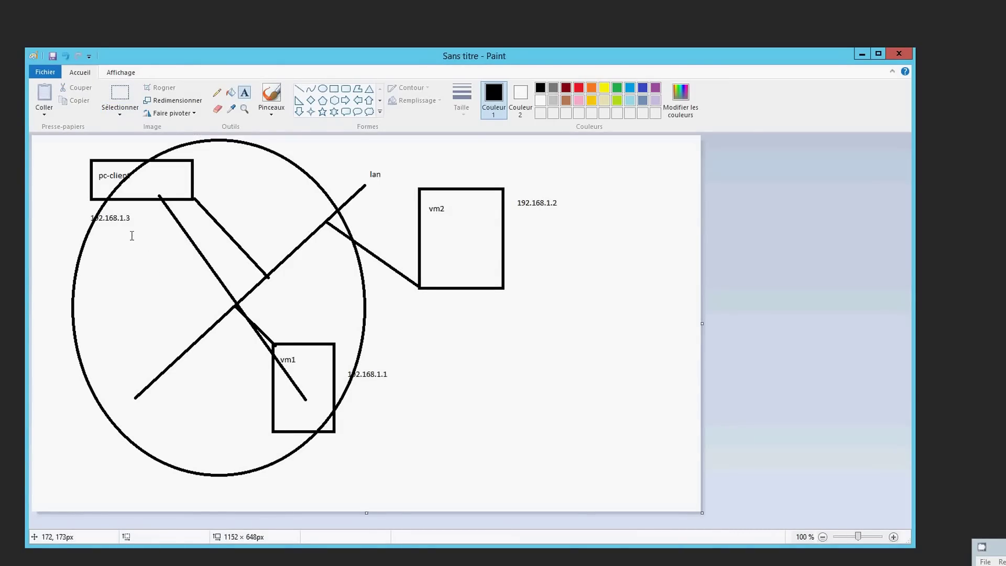
pyautogui.moveTo(104, 234); pyautogui.dragTo(202, 283)
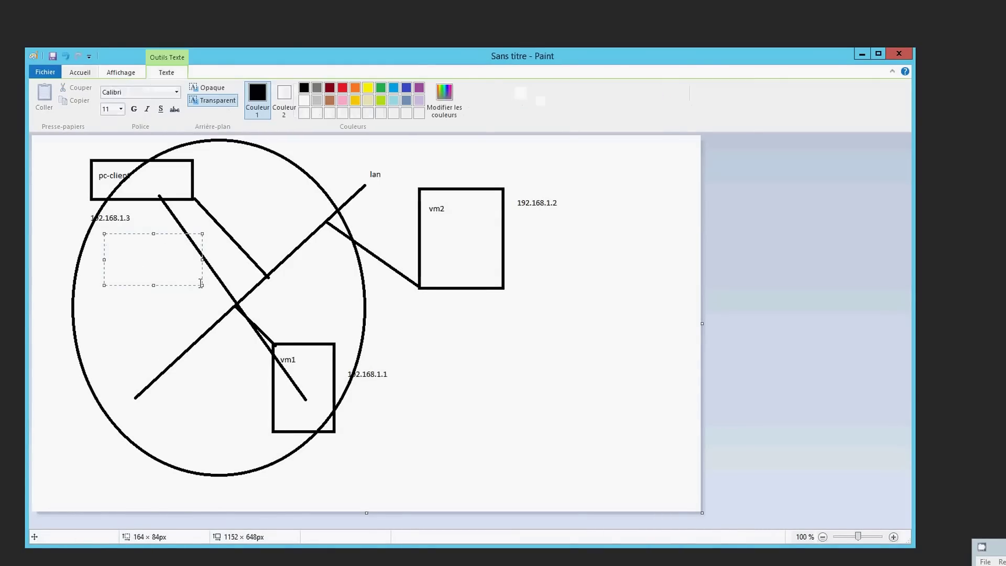
pyautogui.write('connection burea')
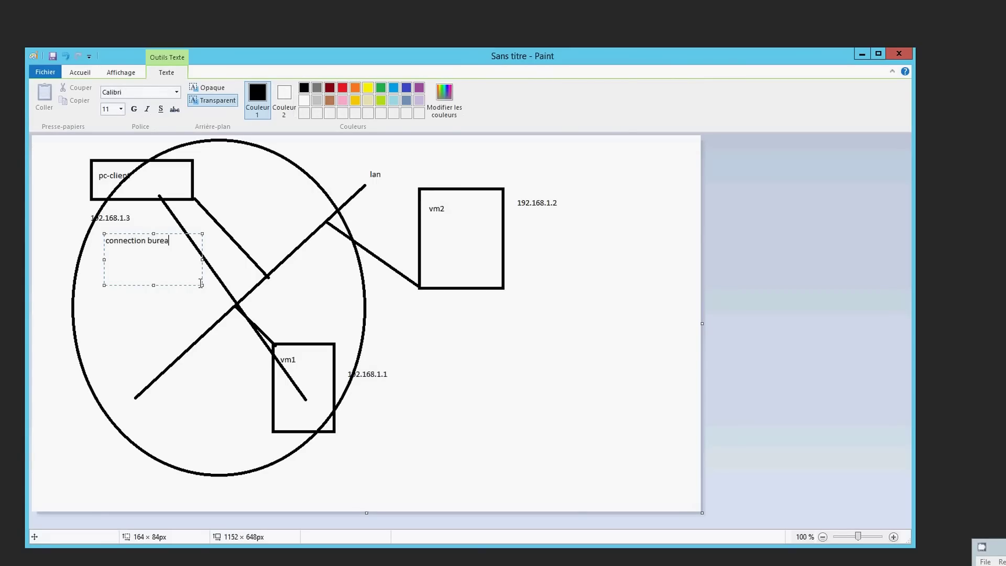
pyautogui.write('u')
pyautogui.write(' a dista')
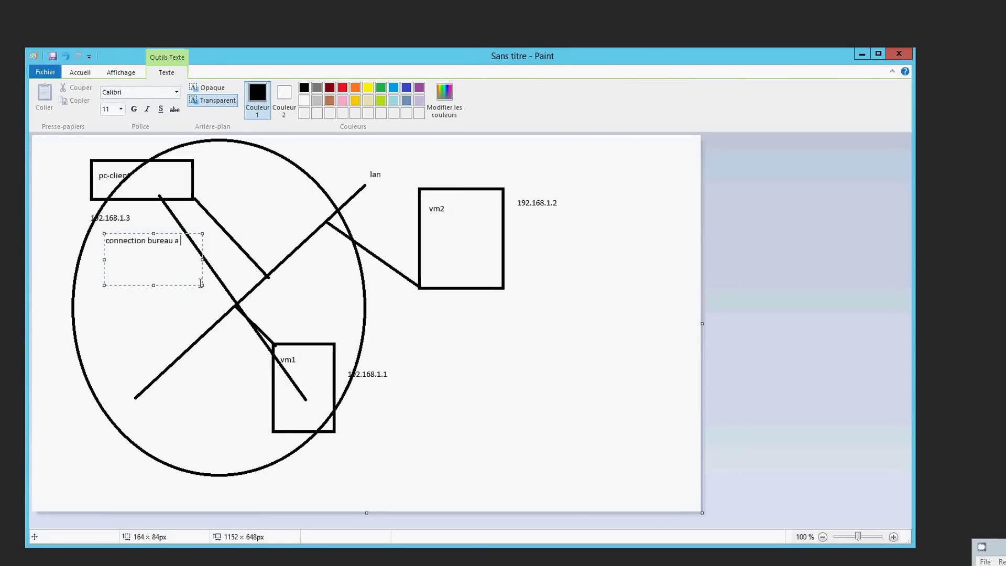
pyautogui.write('nce')
pyautogui.click(139, 186)
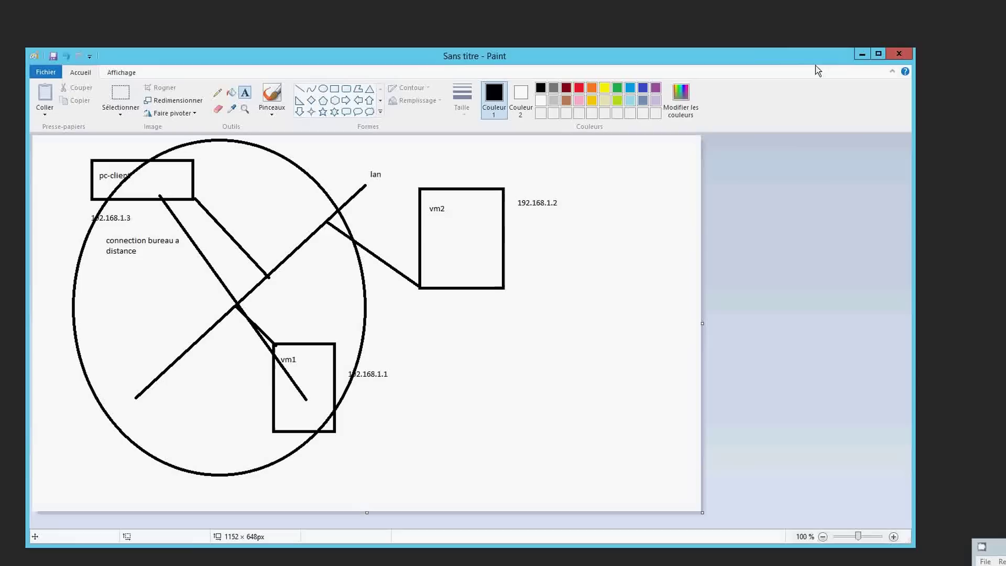
pyautogui.click(862, 54)
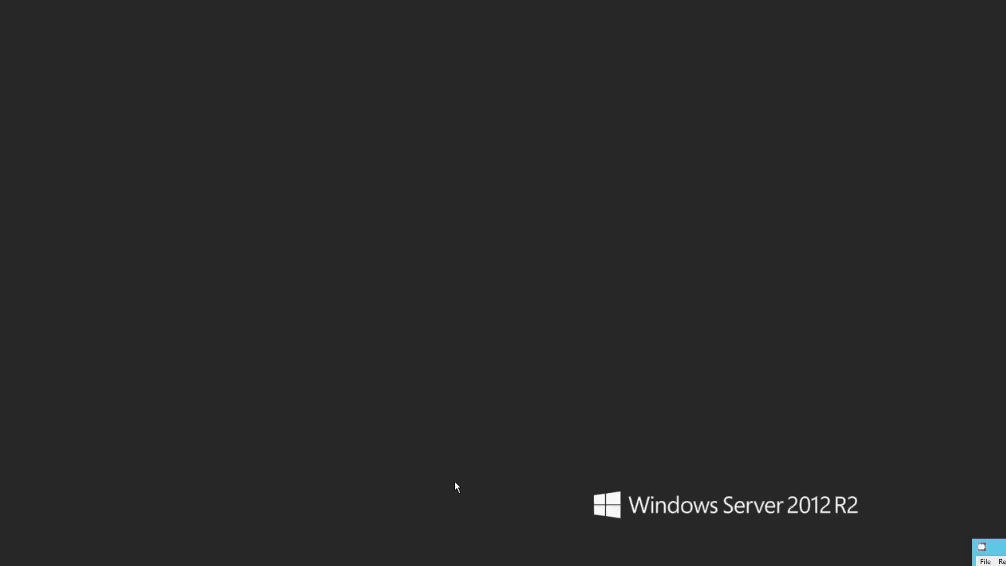
# Bring up the vm1 console from its Hyper-V taskbar preview and leave full-screen mode
pyautogui.click(392, 565)
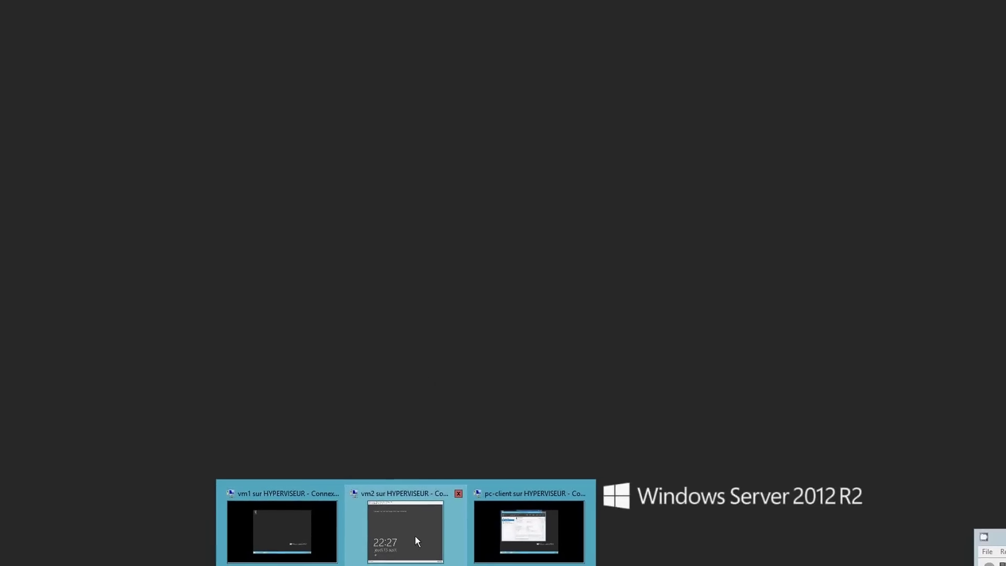
pyautogui.click(315, 521)
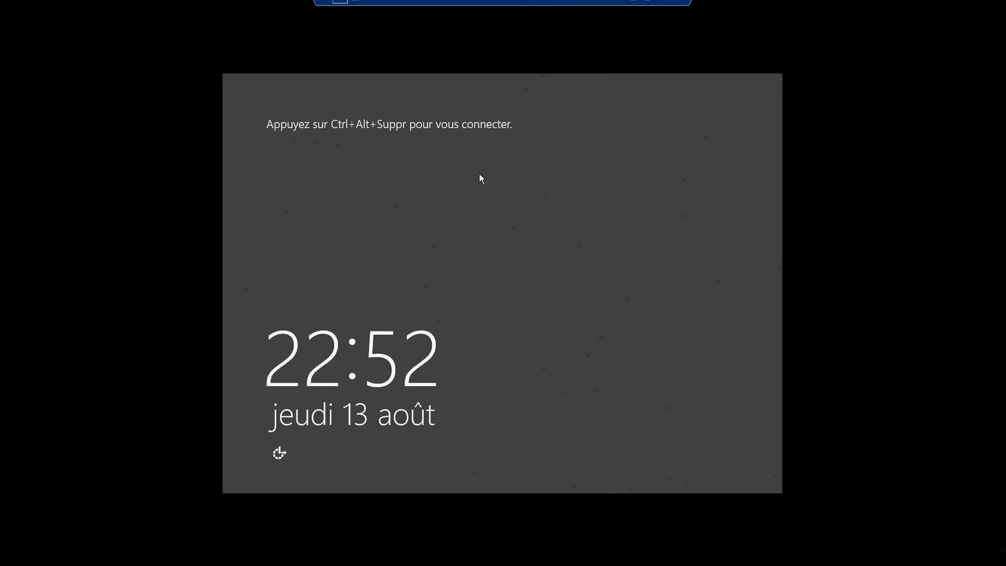
pyautogui.click(652, 3)
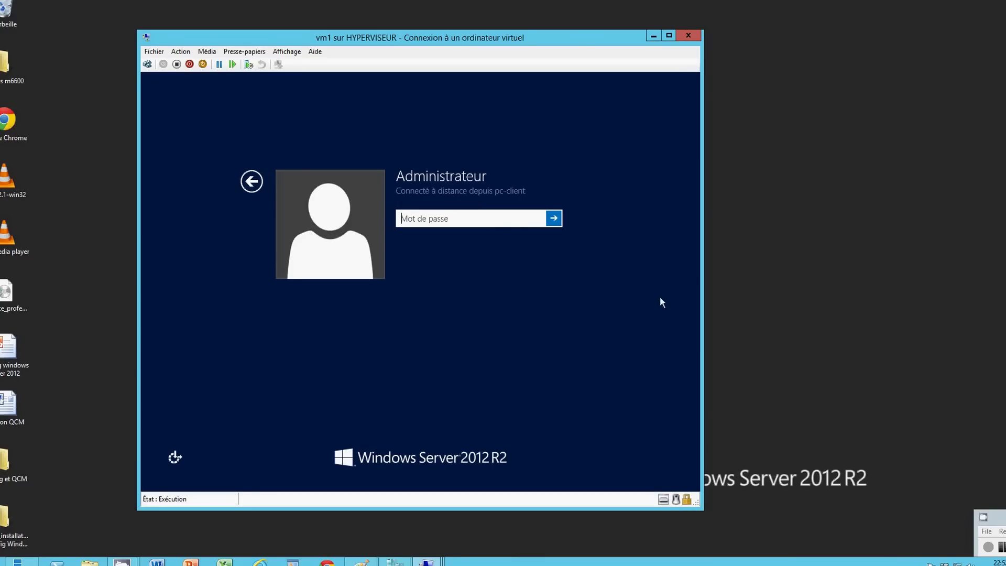
# Sign in to vm1 as Administrateur with the account password
pyautogui.click(1002, 547)
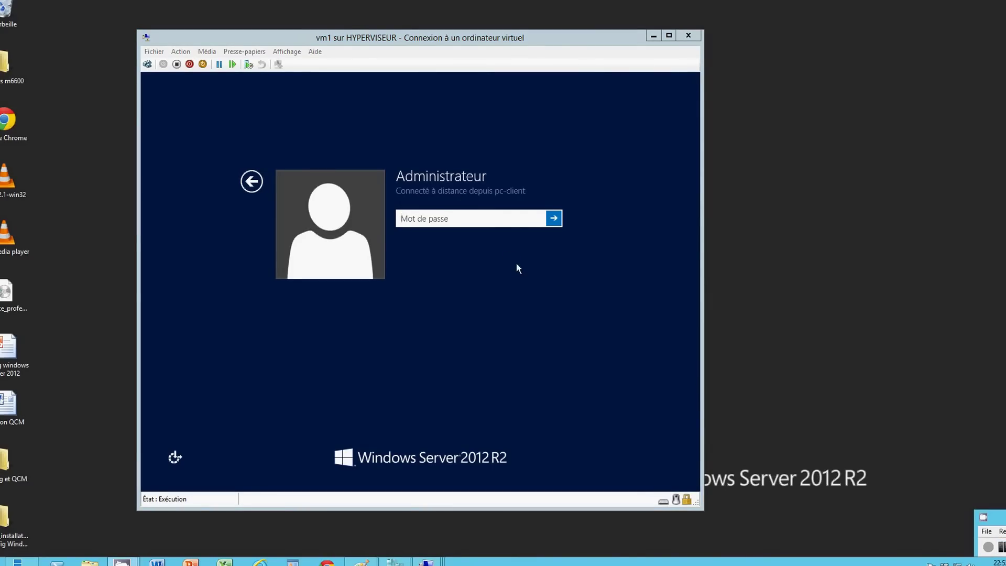
pyautogui.click(434, 218)
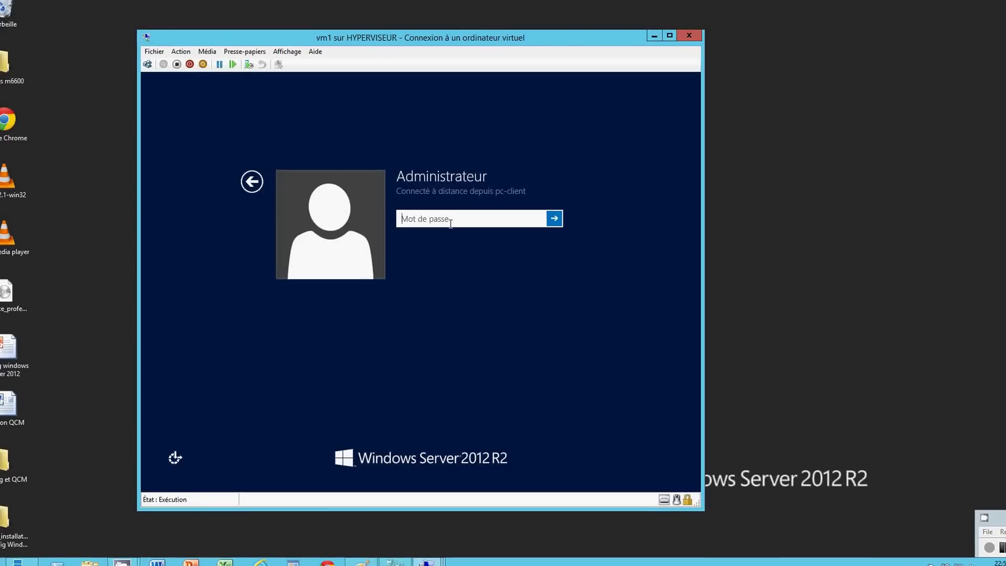
pyautogui.write('••••••••')
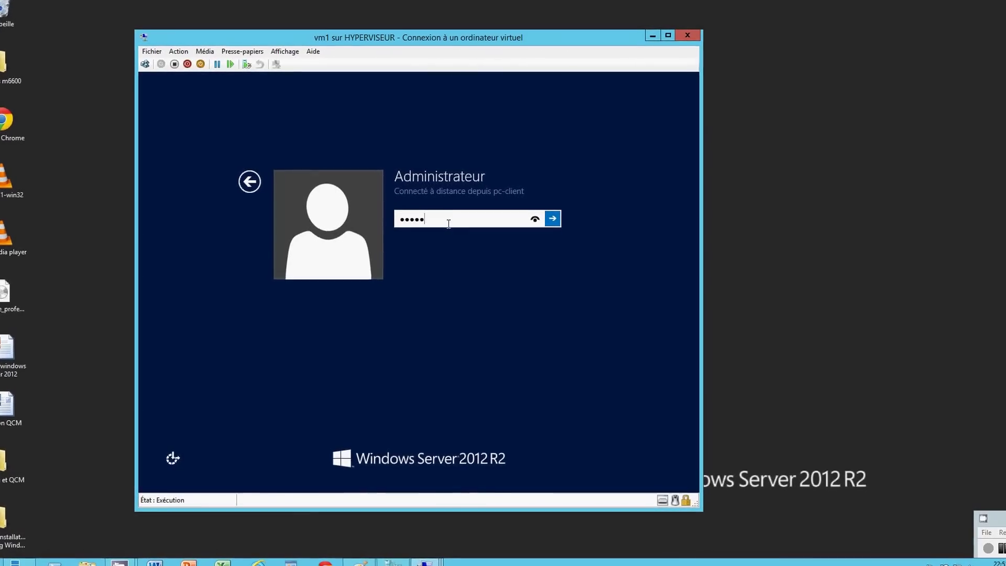
pyautogui.press('Return')
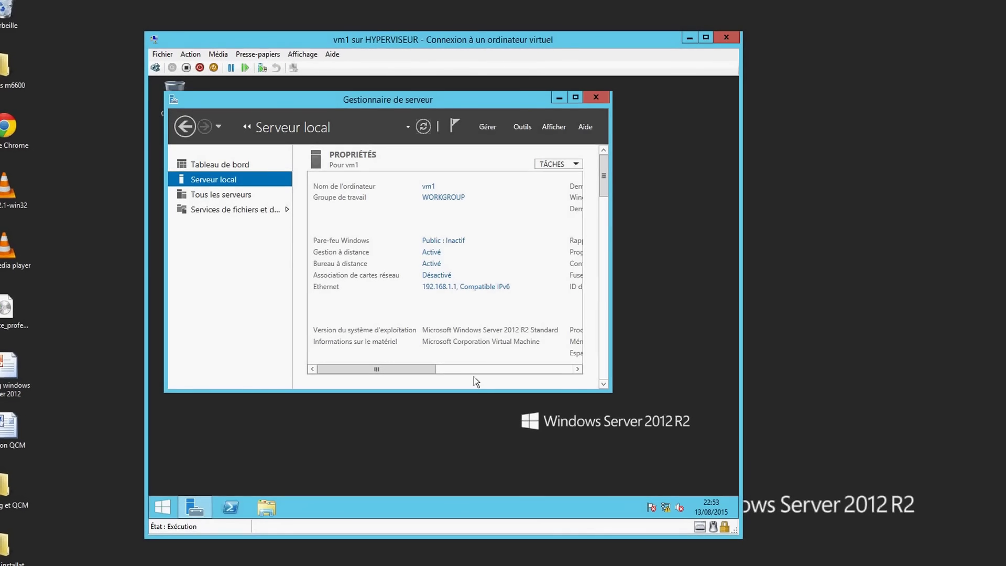
# Show the vm1 console full screen and list All Servers, showing VM1 at 192.168.1.1 online
pyautogui.click(262, 41)
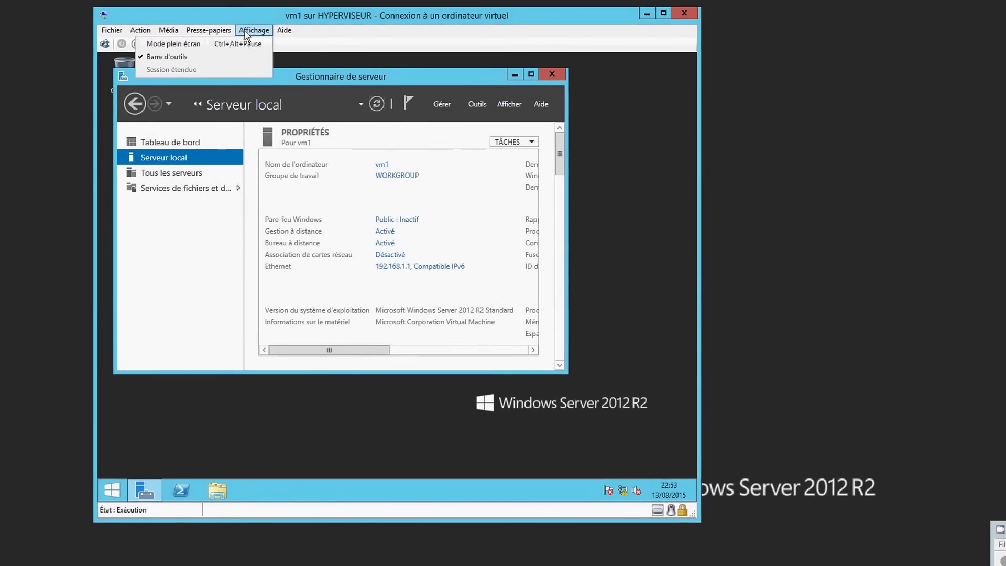
pyautogui.click(273, 53)
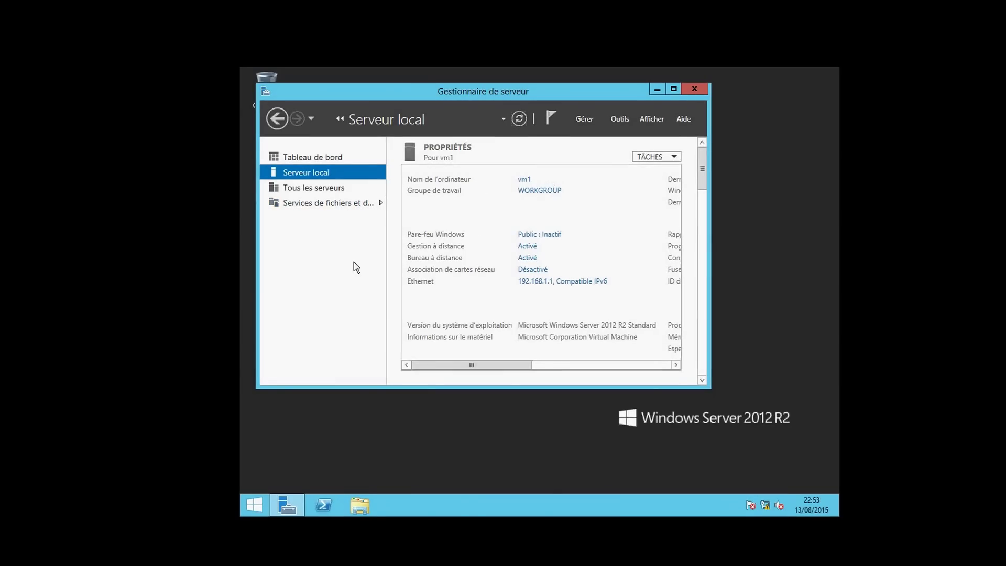
pyautogui.click(314, 191)
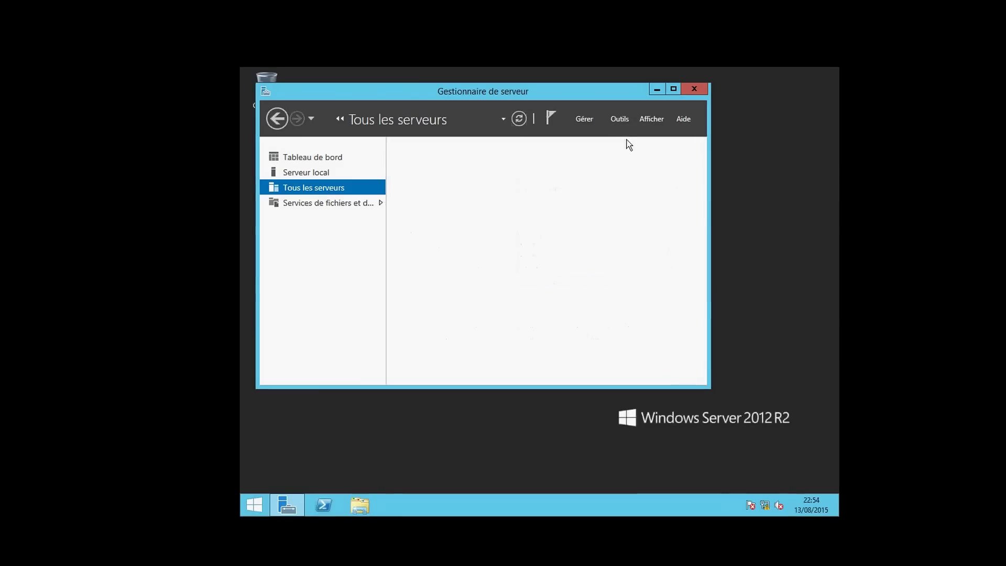
pyautogui.moveTo(600, 88); pyautogui.dragTo(673, 89)
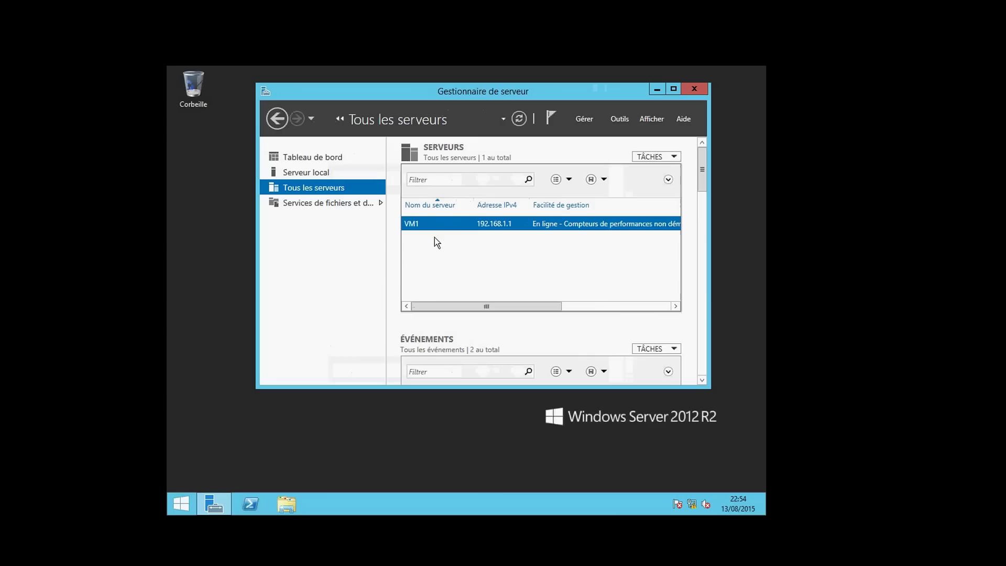
# Start adding servers on vm1 via the Importer tab and browse for the server list file
pyautogui.click(619, 121)
pyautogui.click(586, 121)
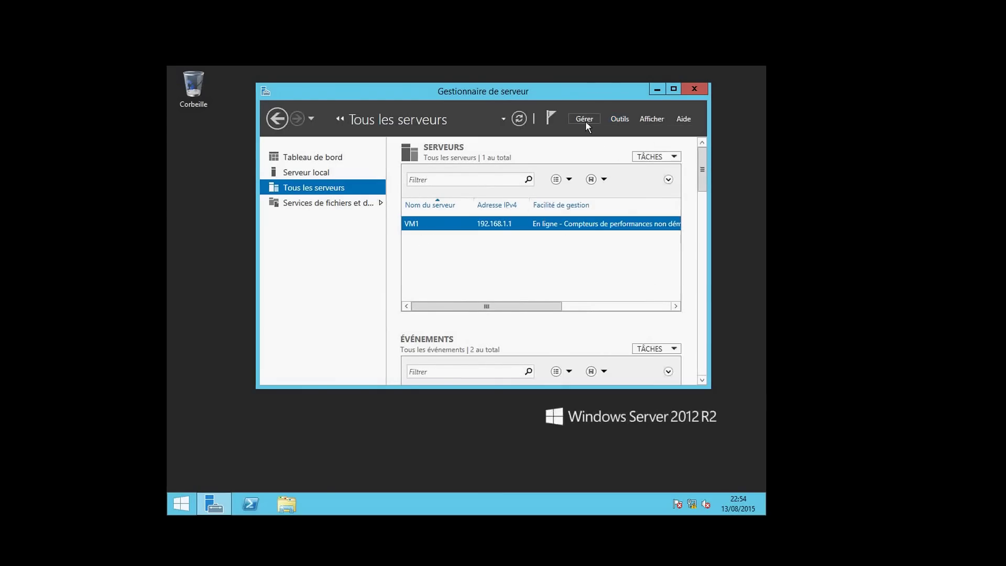
pyautogui.click(586, 121)
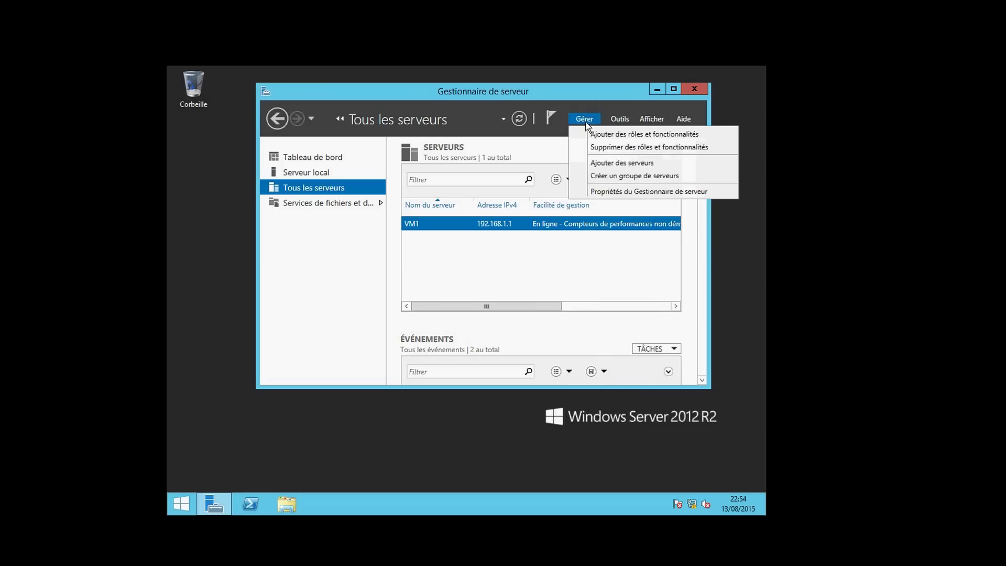
pyautogui.click(593, 162)
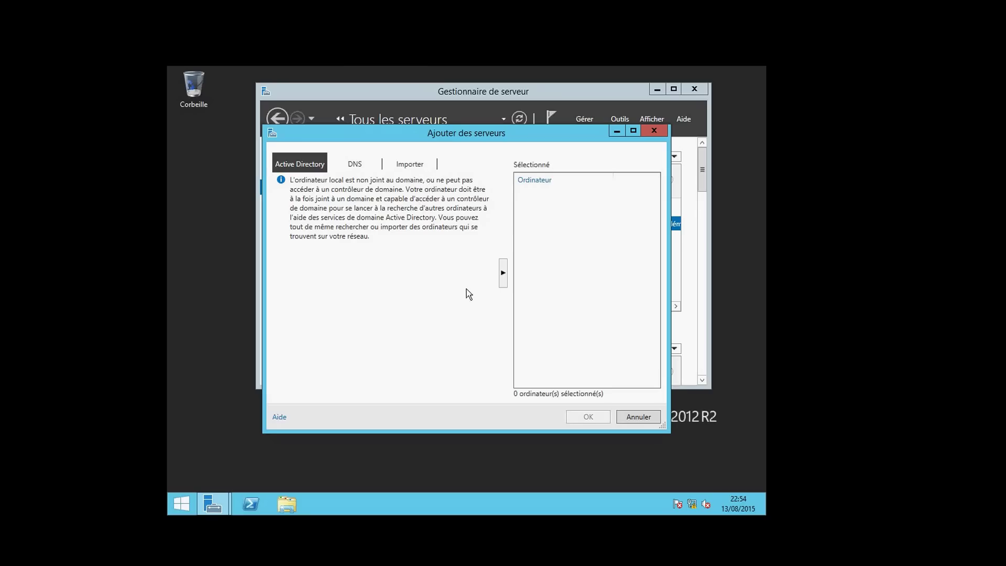
pyautogui.click(417, 165)
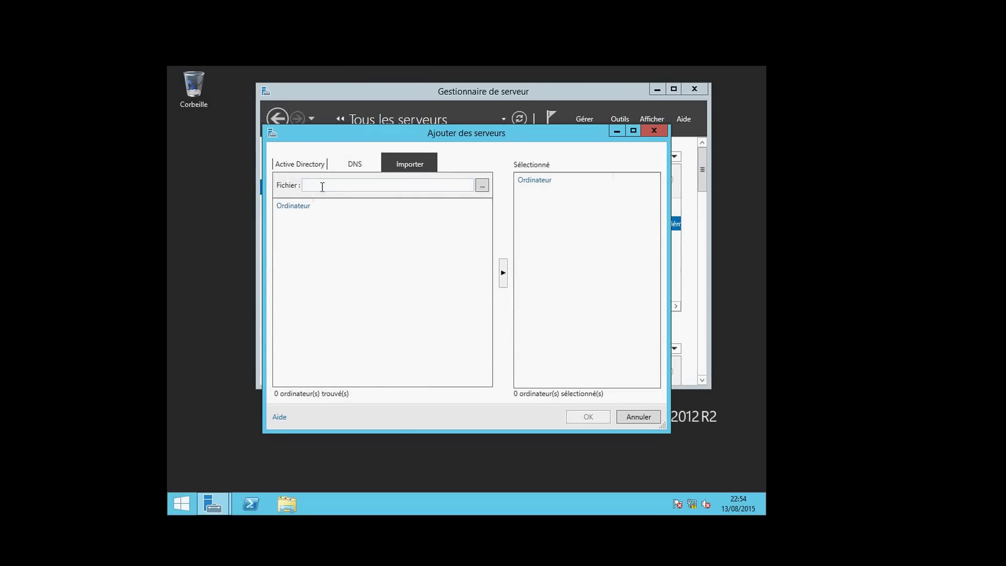
pyautogui.click(301, 208)
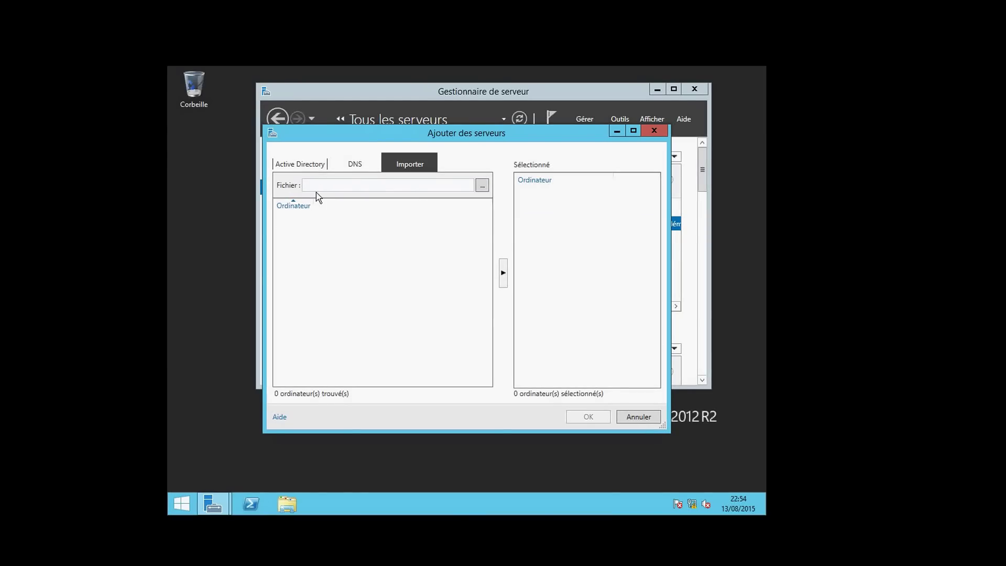
pyautogui.click(482, 186)
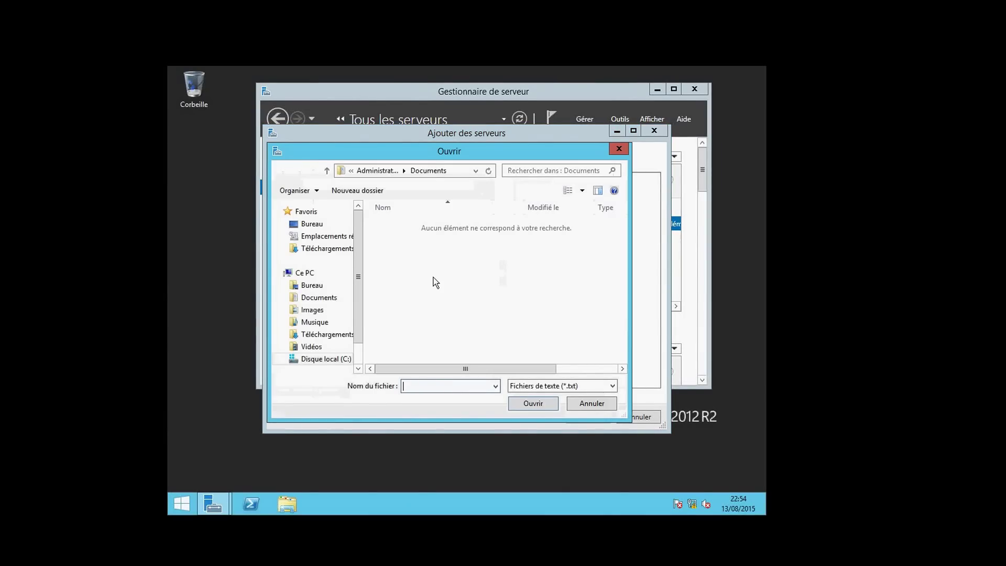
pyautogui.scroll(-3, 359, 281)
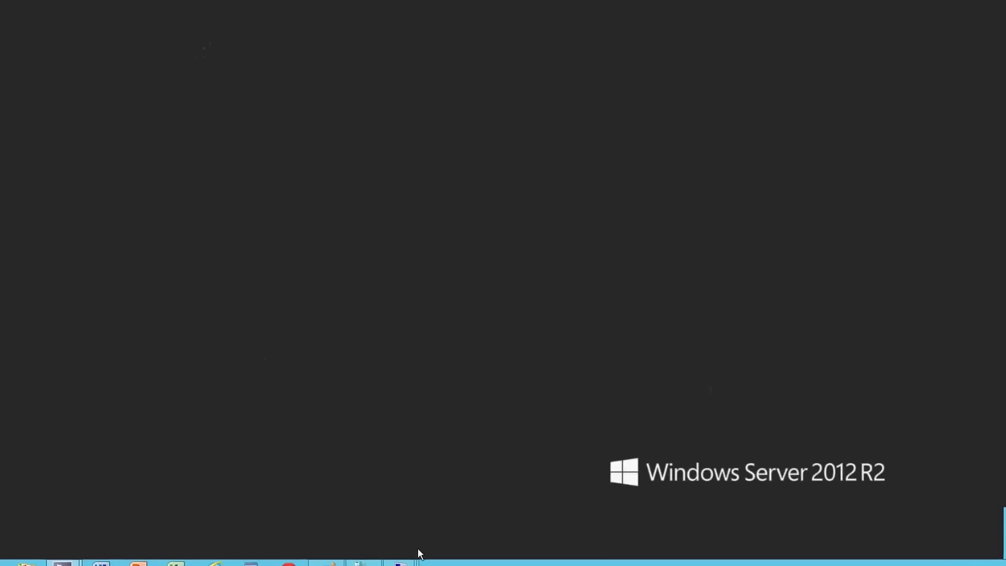
# Switch to the vm2 console, sign in with the account password, and show it full screen
pyautogui.moveTo(417, 561)
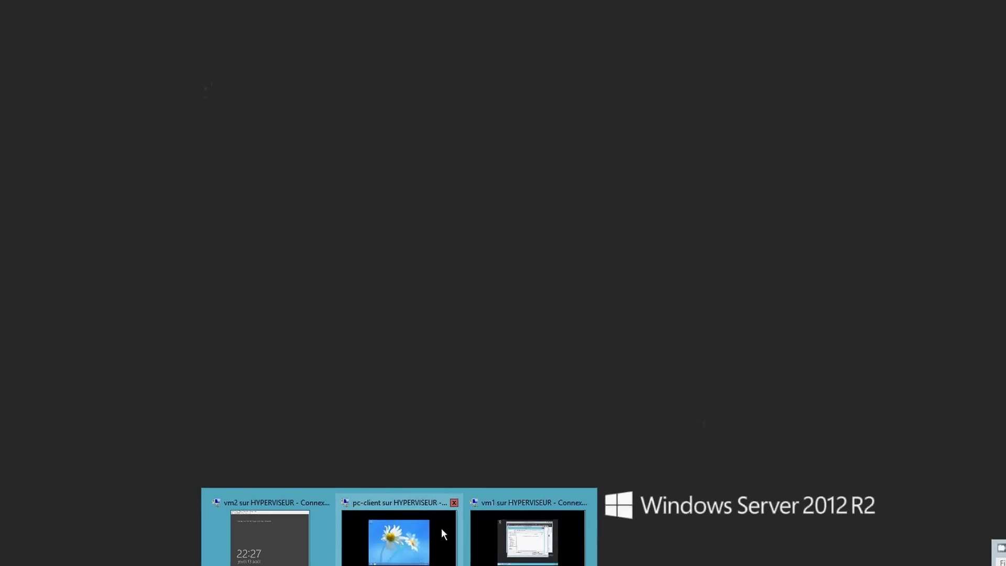
pyautogui.click(297, 542)
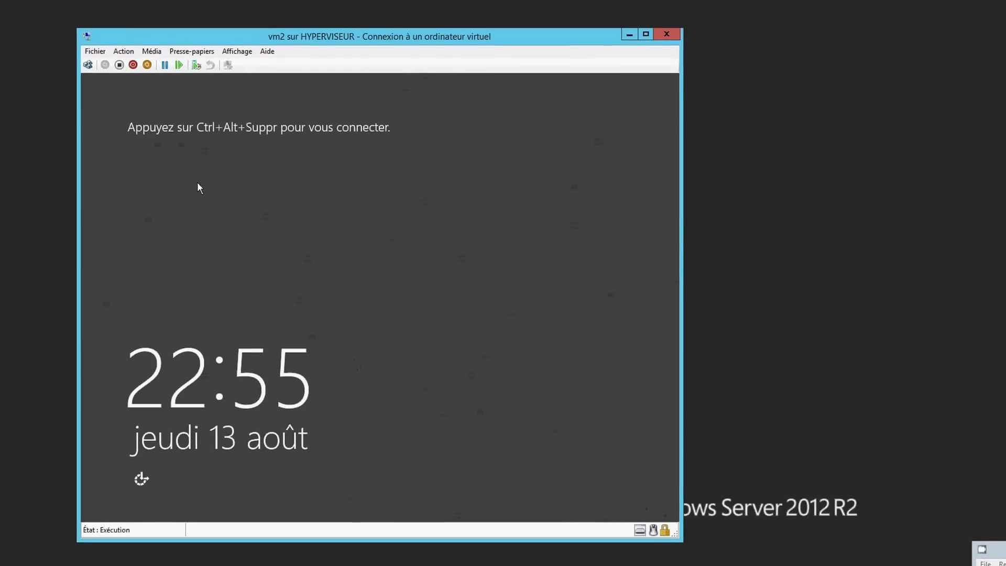
pyautogui.click(88, 67)
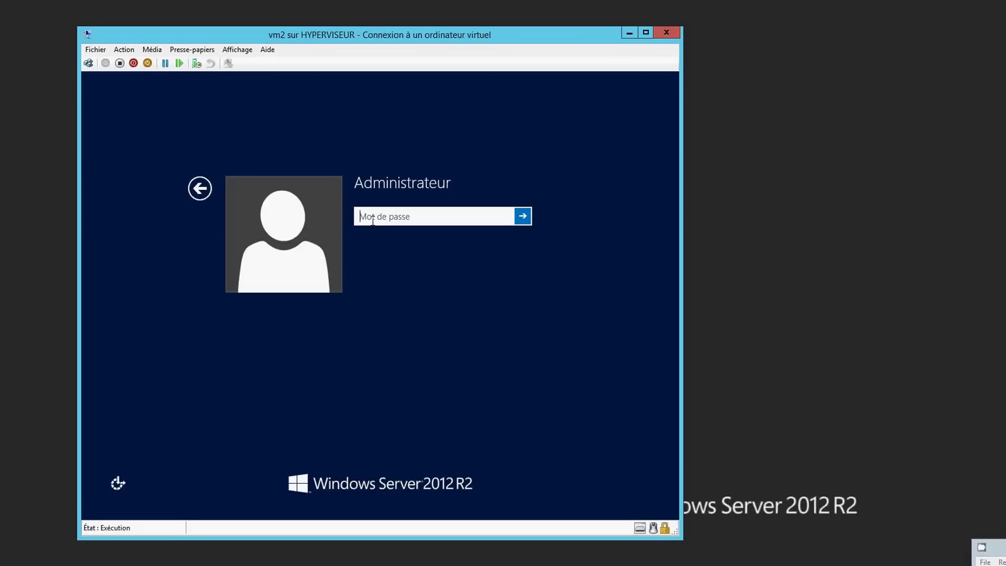
pyautogui.write('P@ssw0rd')
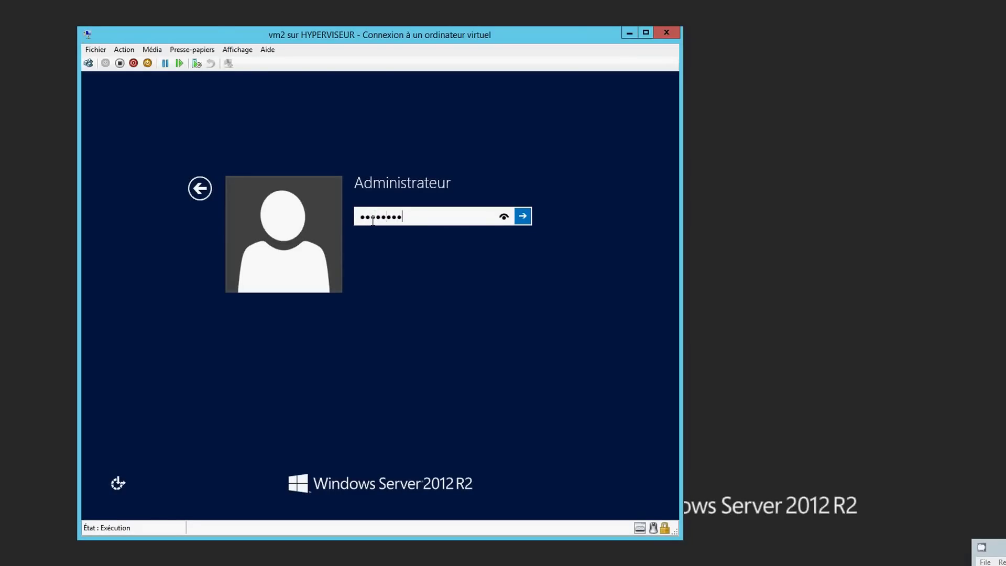
pyautogui.press('Return')
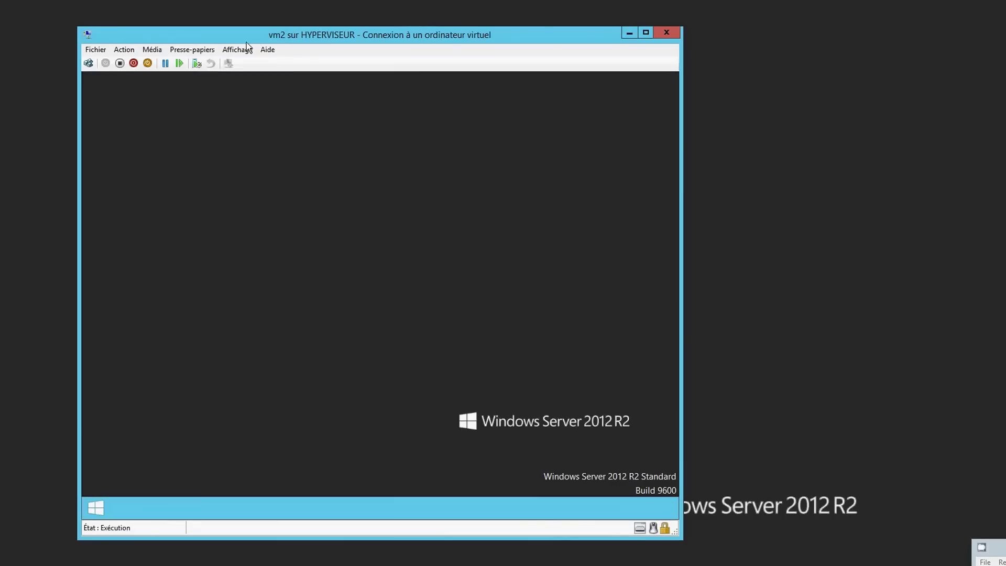
pyautogui.click(239, 50)
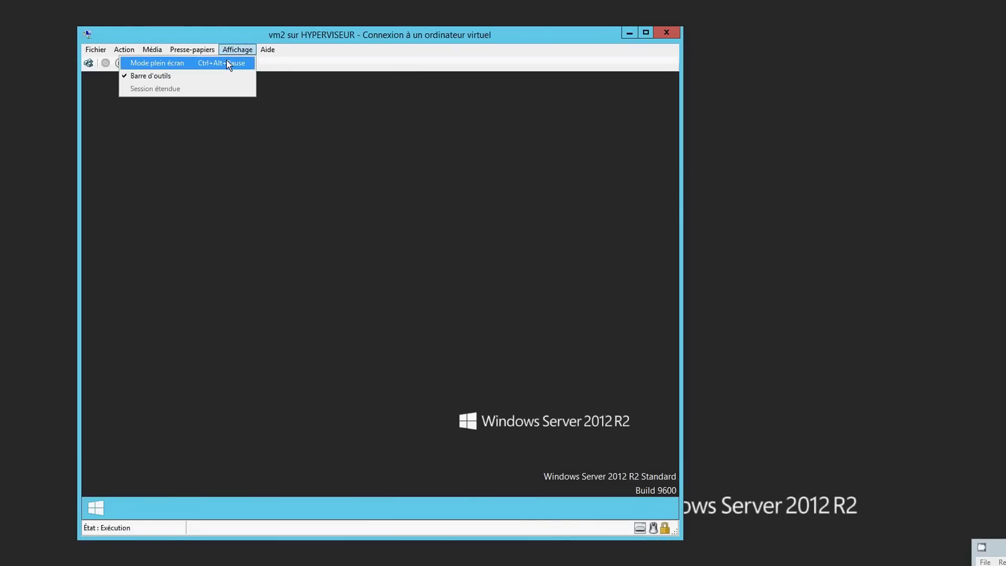
pyautogui.click(227, 62)
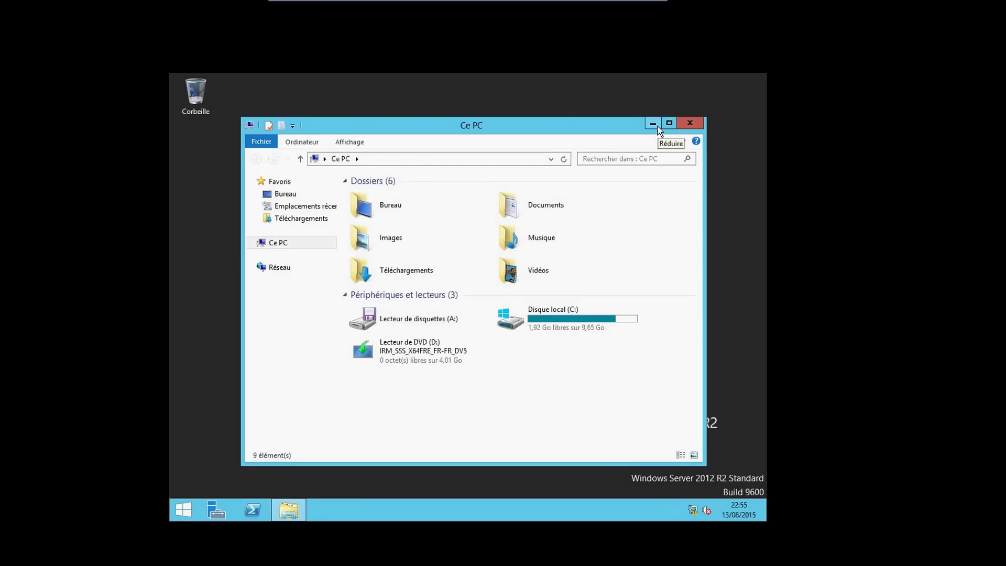
# Minimize the Ce PC window and launch Bloc-notes from a search for 'notepad'
pyautogui.click(254, 243)
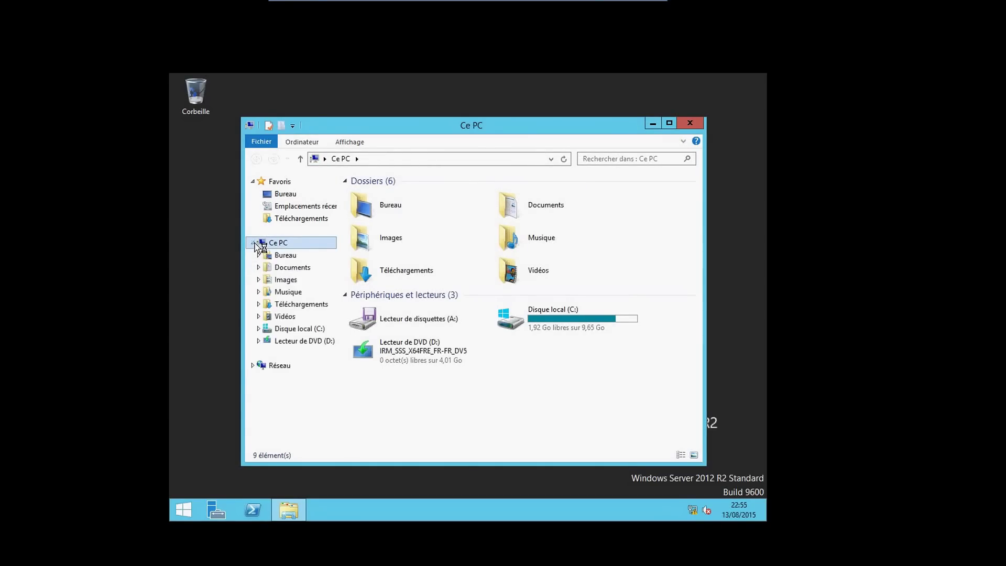
pyautogui.click(654, 123)
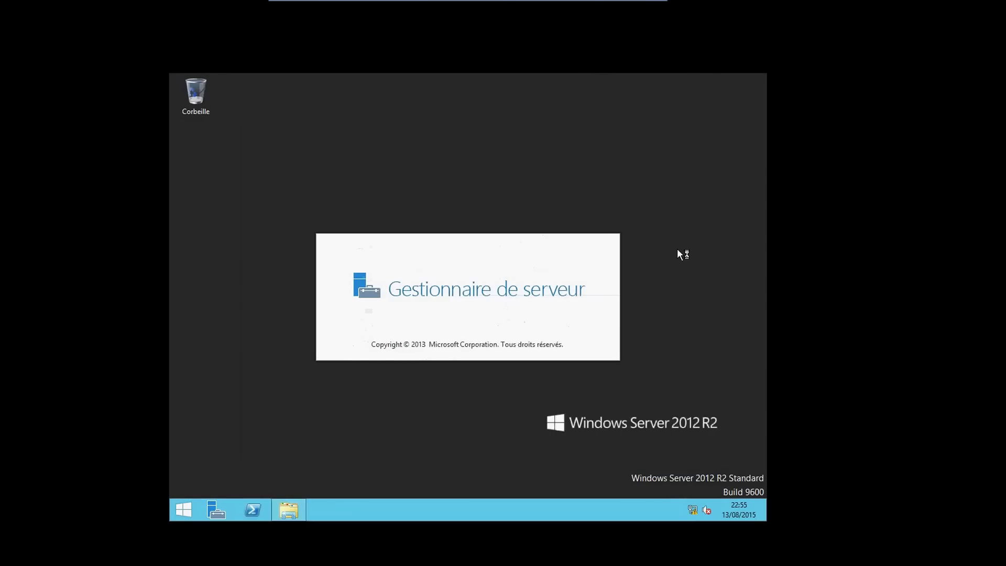
pyautogui.moveTo(767, 521)
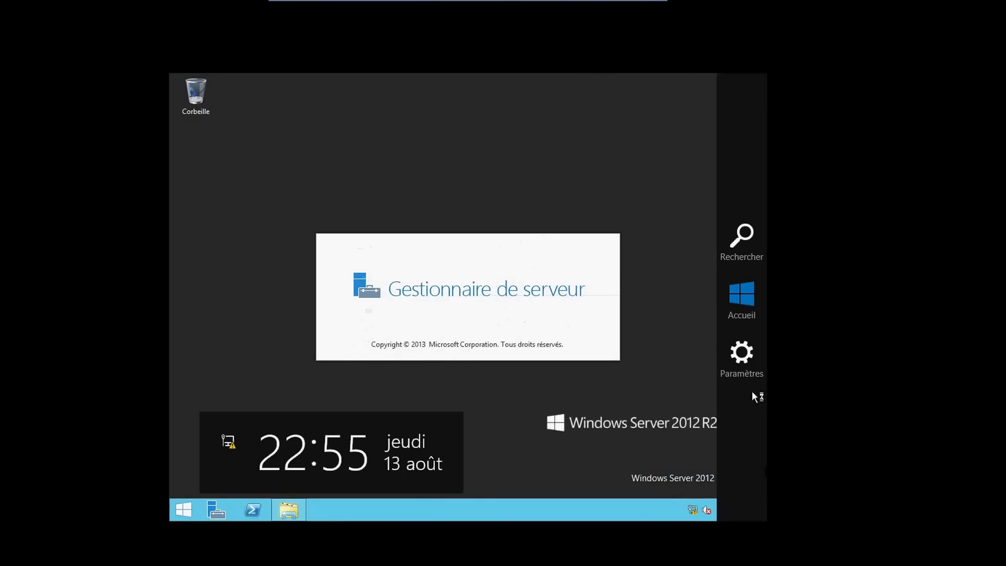
pyautogui.click(735, 242)
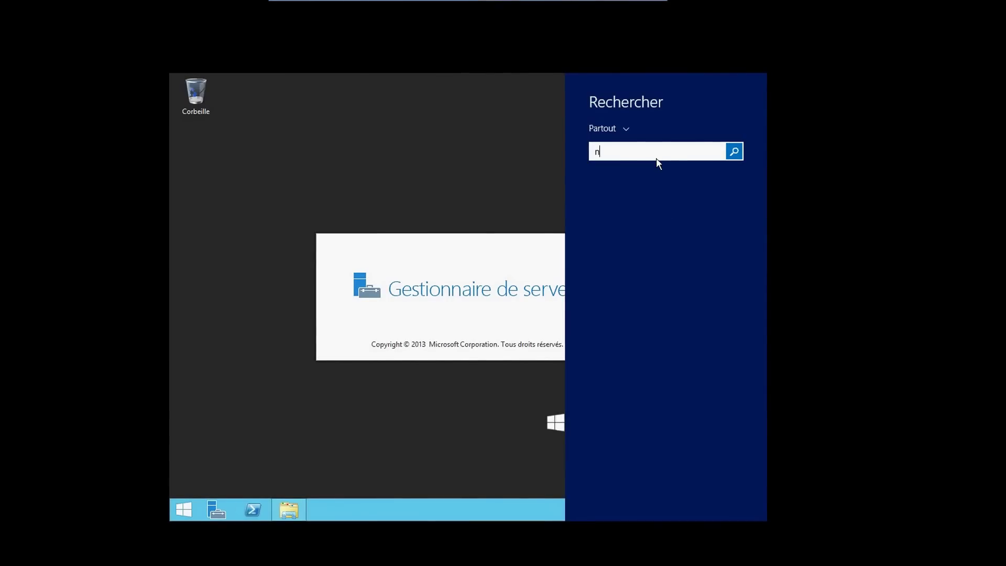
pyautogui.write('notep')
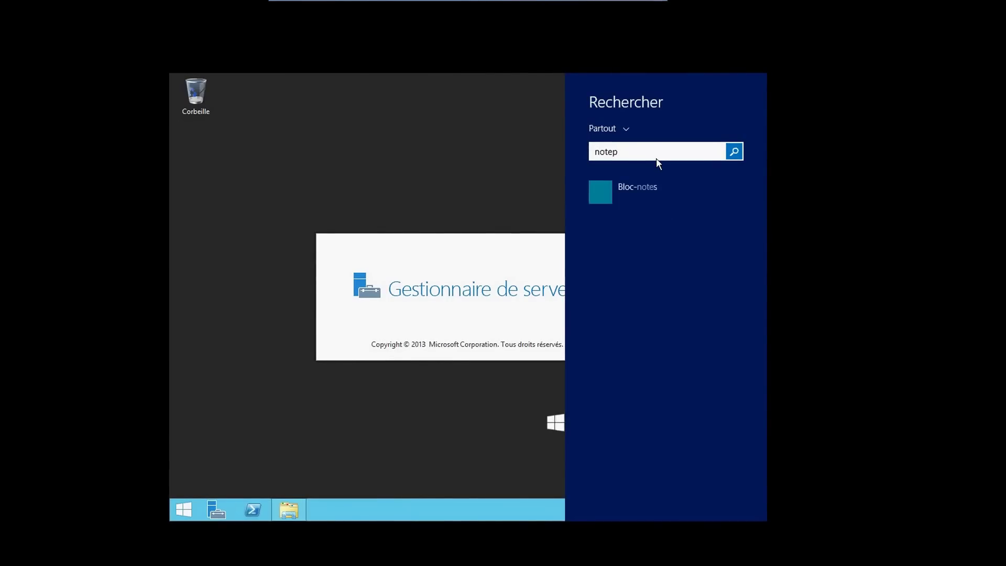
pyautogui.write('as')
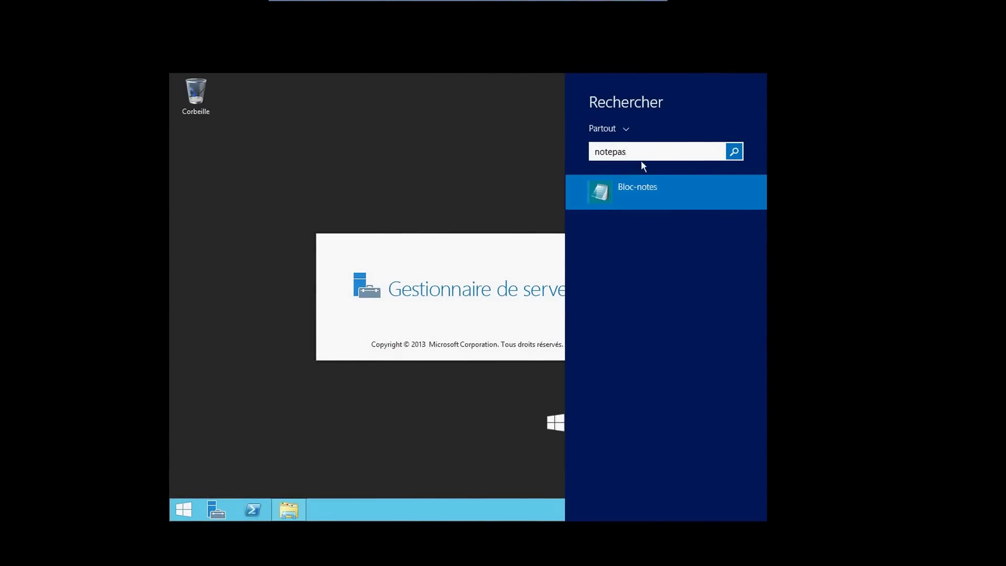
pyautogui.press('BackSpace')
pyautogui.write('d')
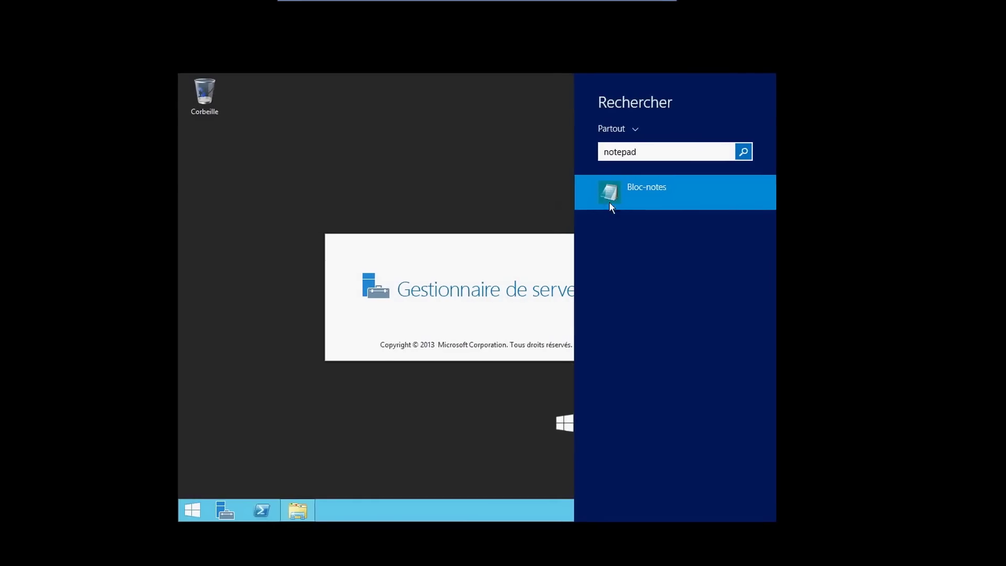
pyautogui.click(609, 191)
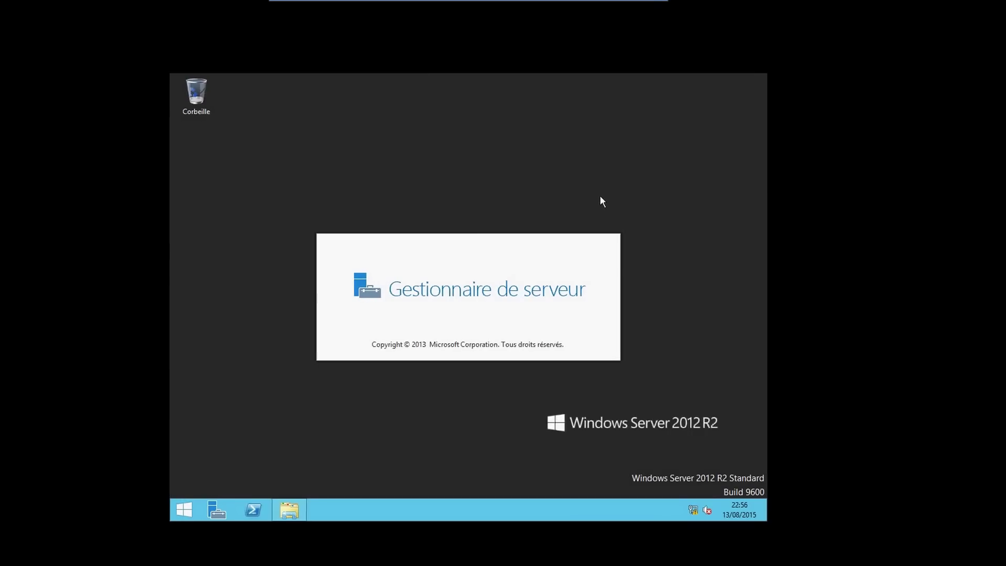
# Pin Bloc-notes to the taskbar from a search for 'note'
pyautogui.moveTo(758, 464)
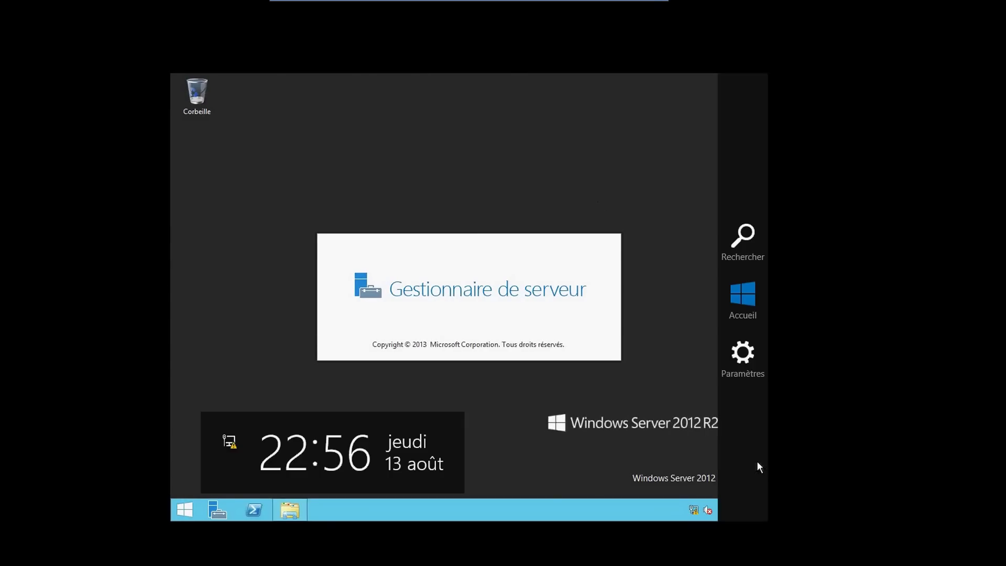
pyautogui.click(744, 238)
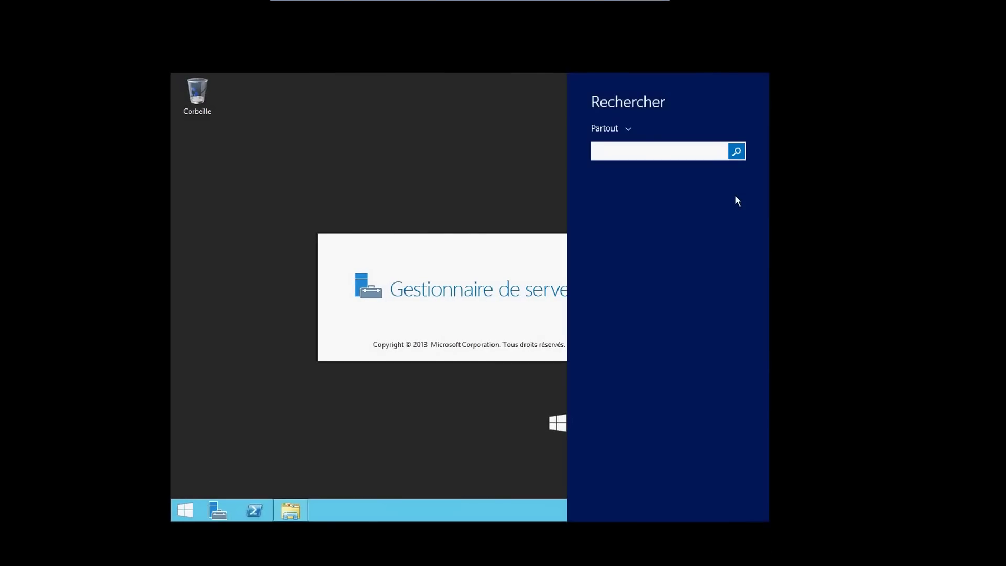
pyautogui.write('no')
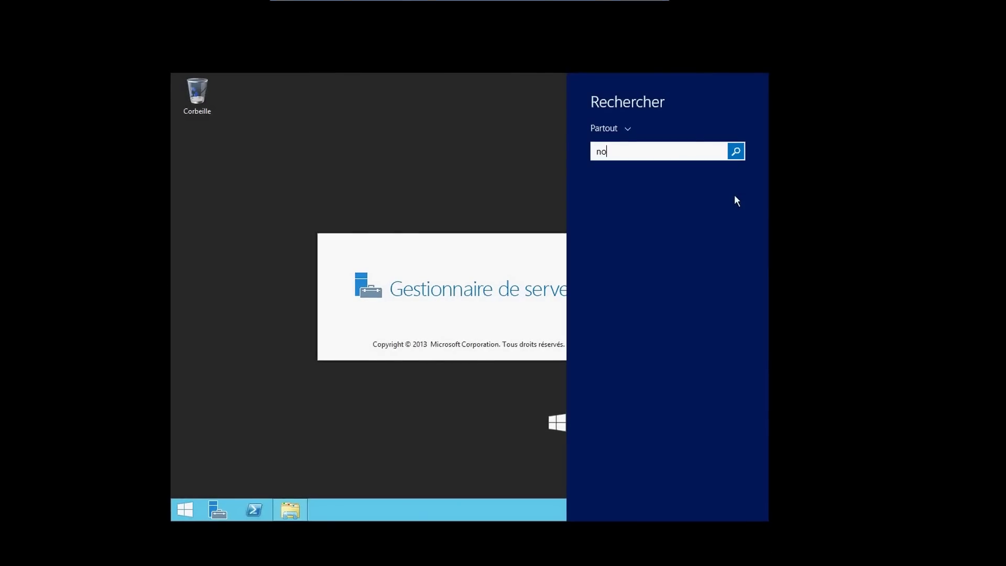
pyautogui.write('tes')
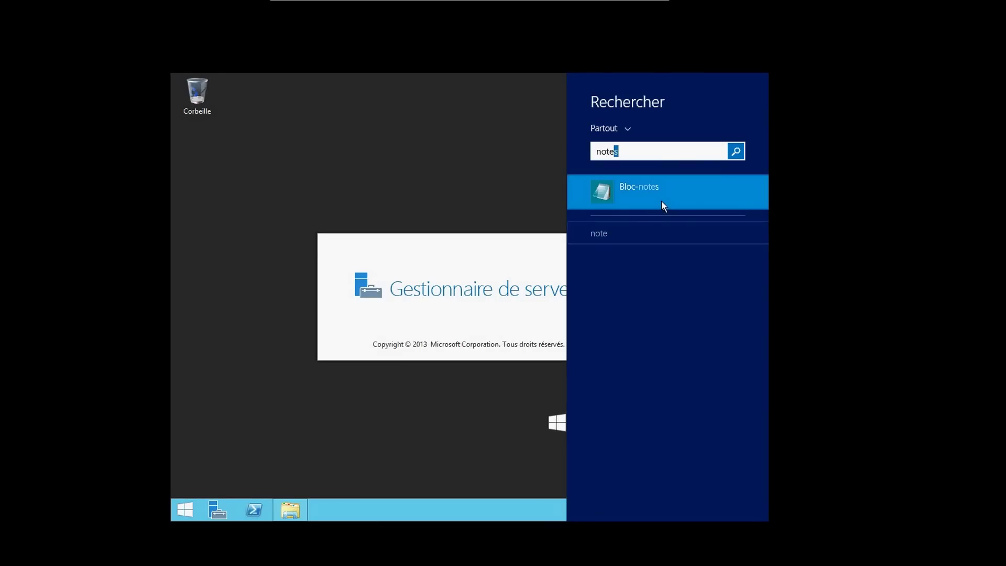
pyautogui.rightClick(661, 202)
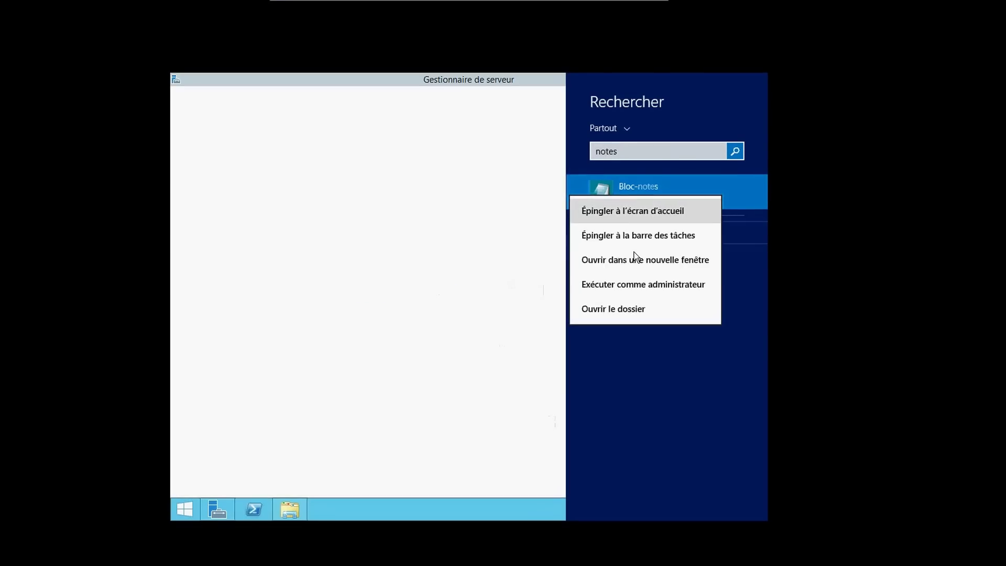
pyautogui.click(620, 239)
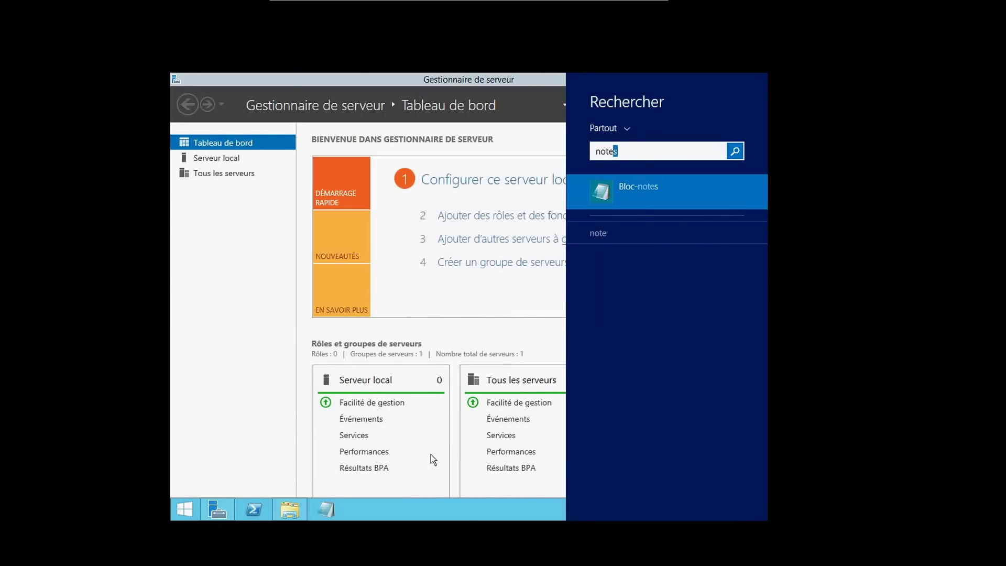
# Minimize Server Manager, launch Notepad from the taskbar, and start typing 192.1
pyautogui.click(451, 504)
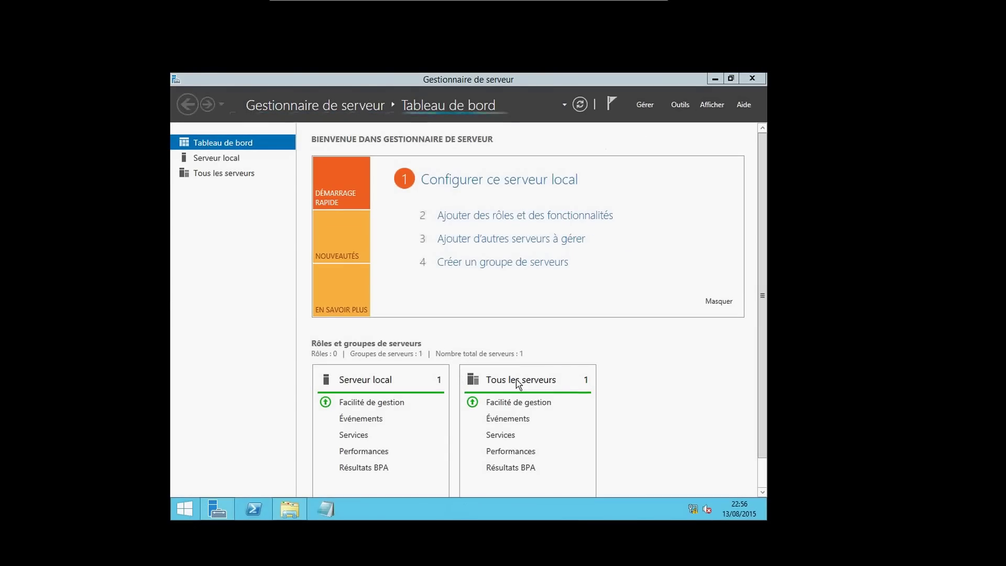
pyautogui.click(715, 78)
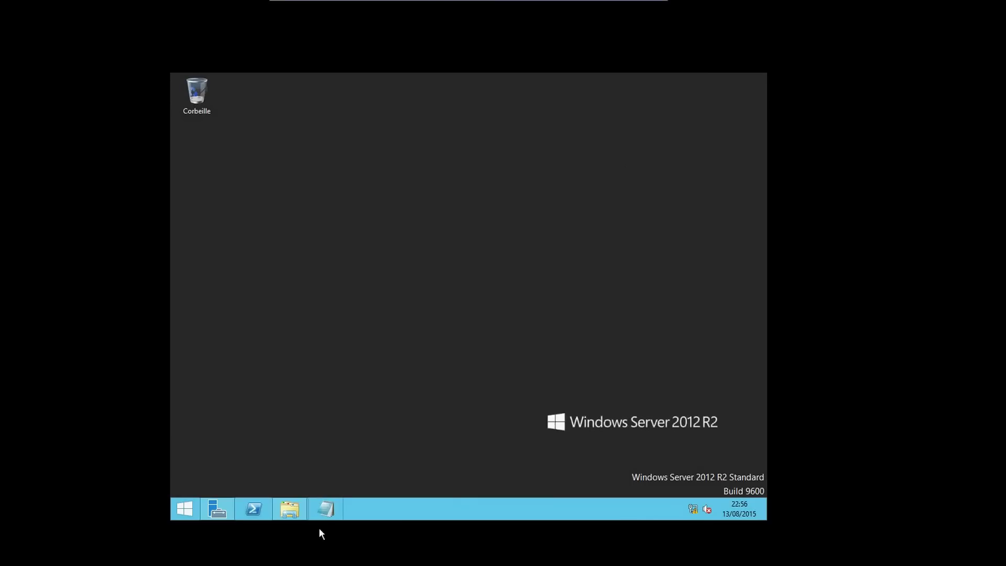
pyautogui.click(322, 511)
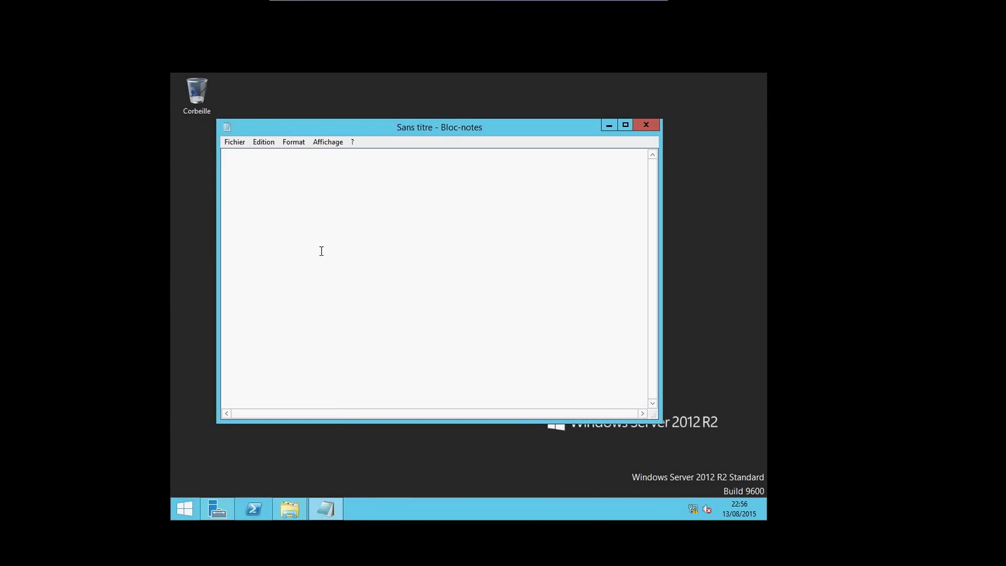
pyautogui.write('192.168.1.2')
# Use Save As and choose the root of drive C: as the location
pyautogui.click(237, 142)
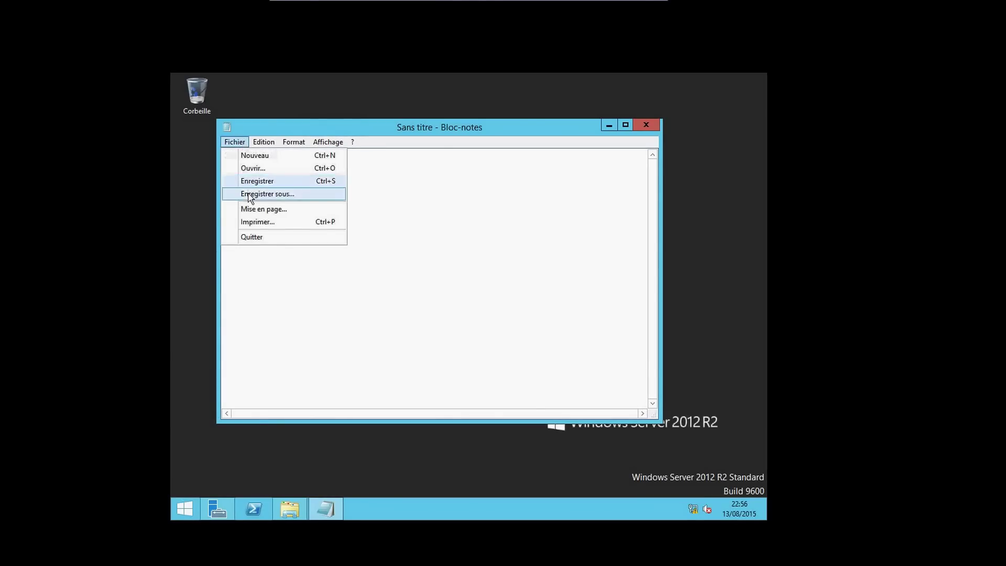
pyautogui.click(248, 194)
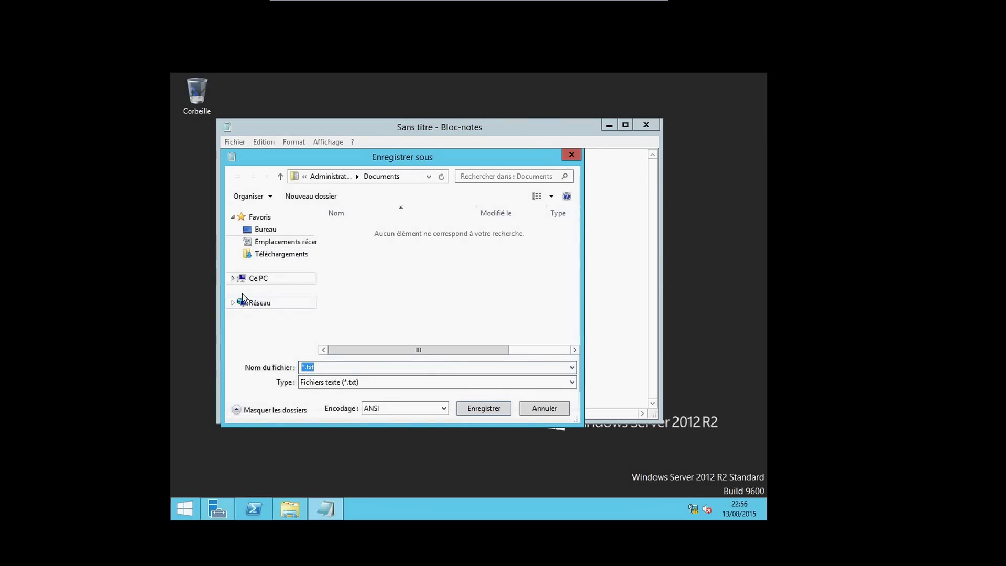
pyautogui.click(233, 278)
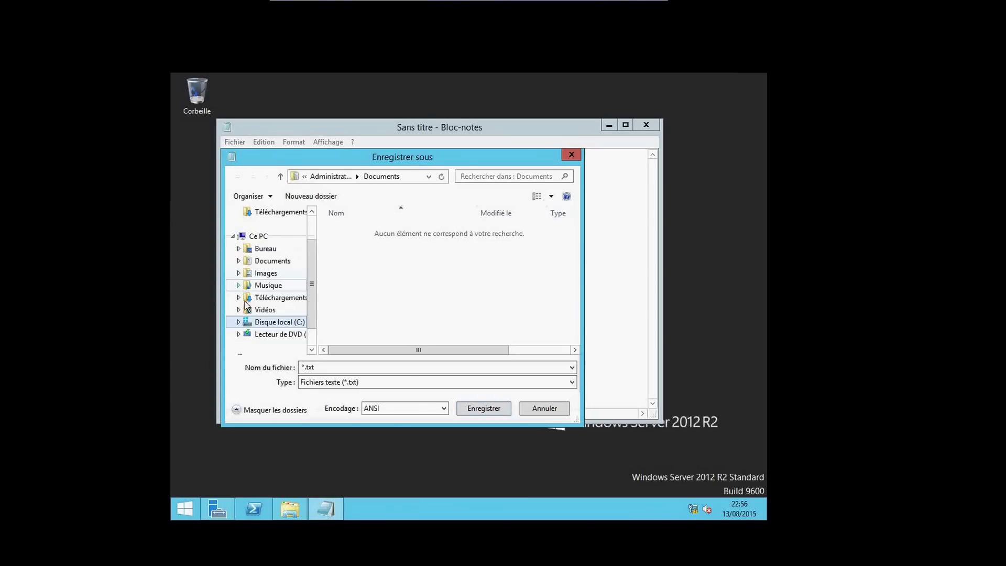
pyautogui.click(238, 322)
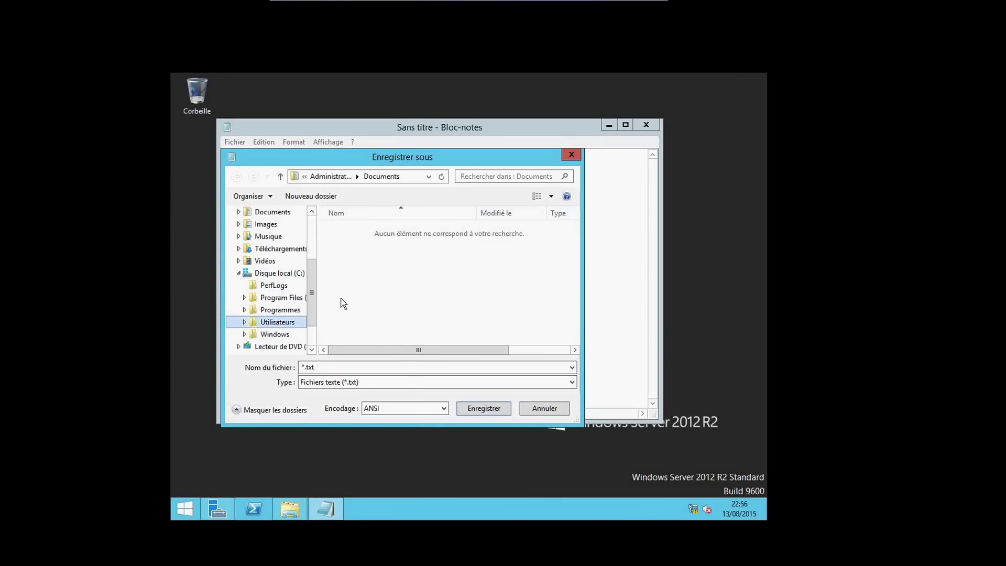
pyautogui.click(297, 274)
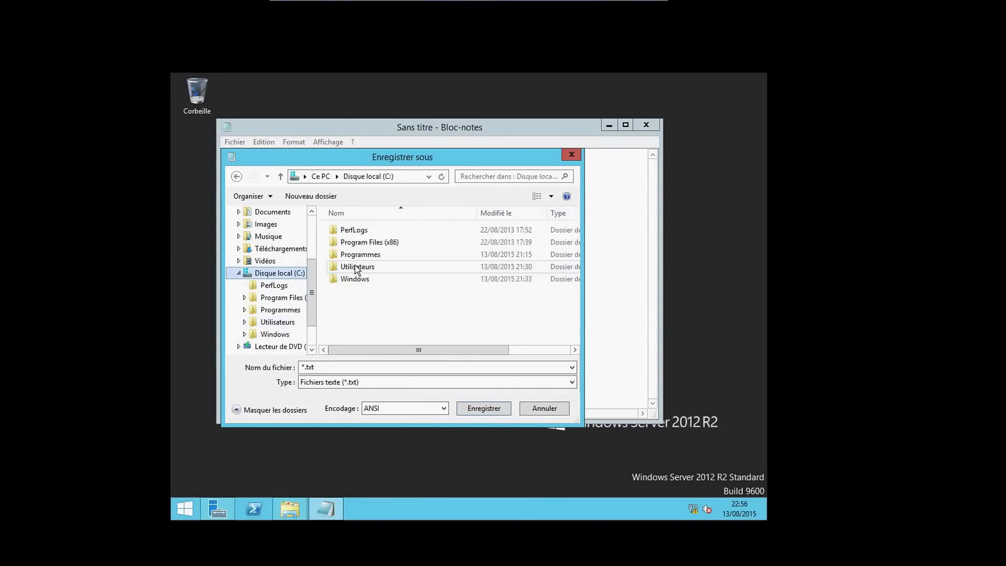
# Name the file gestiondistance.txt, save it, and close Notepad
pyautogui.doubleClick(308, 366)
pyautogui.click(325, 366)
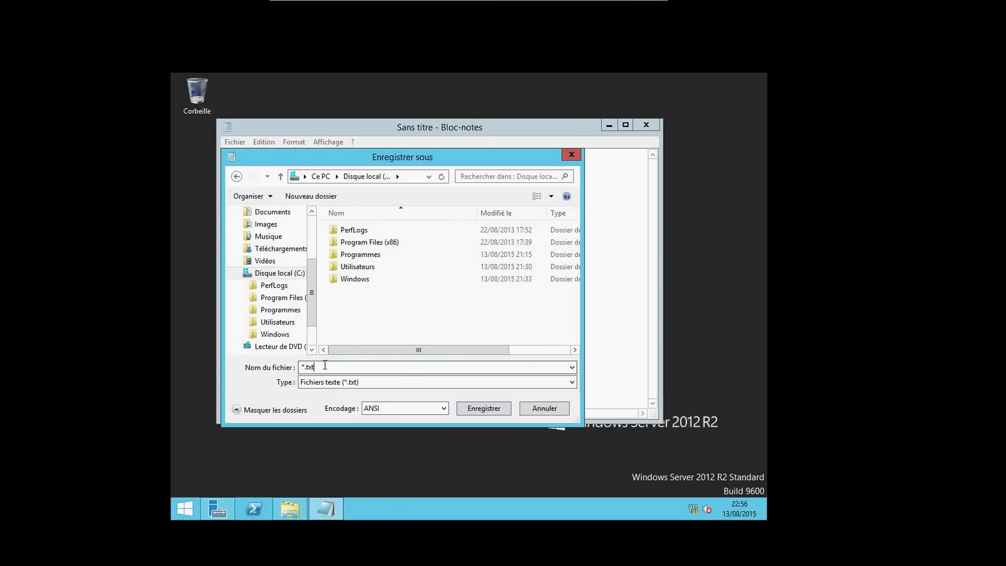
pyautogui.press('Left')
pyautogui.press('Left')
pyautogui.press('BackSpace')
pyautogui.write('est')
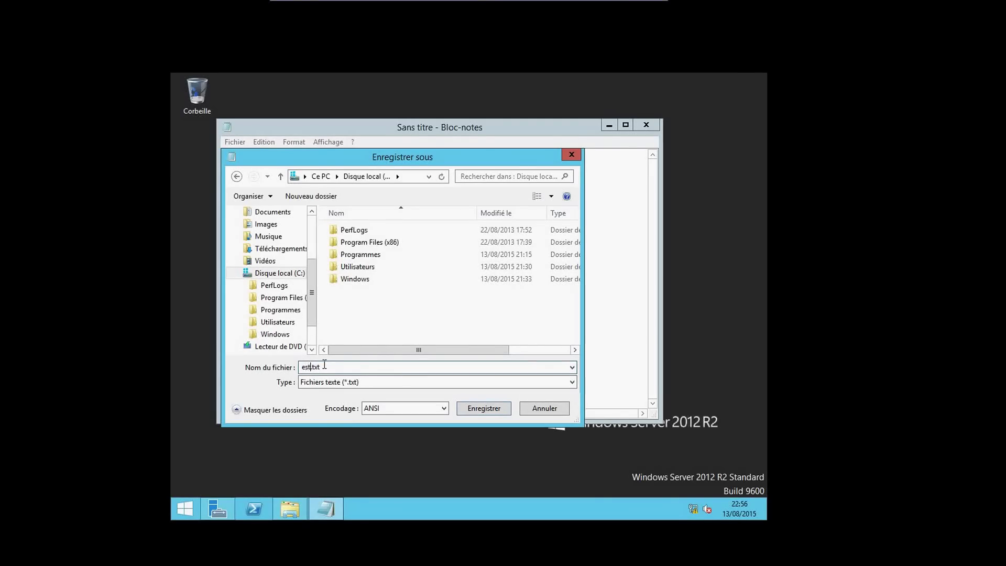
pyautogui.press('Left')
pyautogui.press('Left')
pyautogui.press('Left')
pyautogui.write('g')
pyautogui.press('Right')
pyautogui.press('Right')
pyautogui.press('Right')
pyautogui.write('ion-distance')
pyautogui.press('Left')
pyautogui.press('Left')
pyautogui.press('Left')
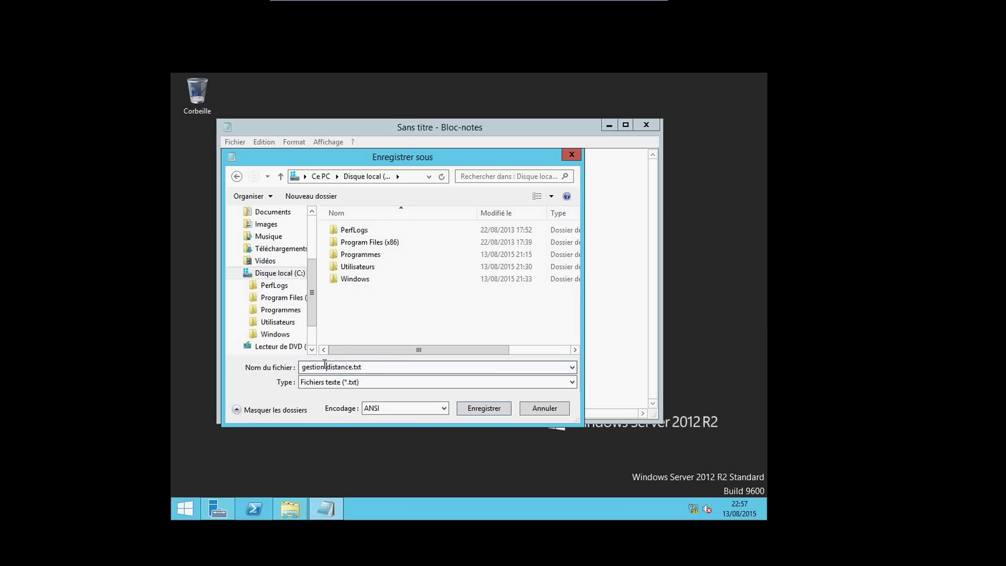
pyautogui.press('BackSpace')
pyautogui.click(482, 408)
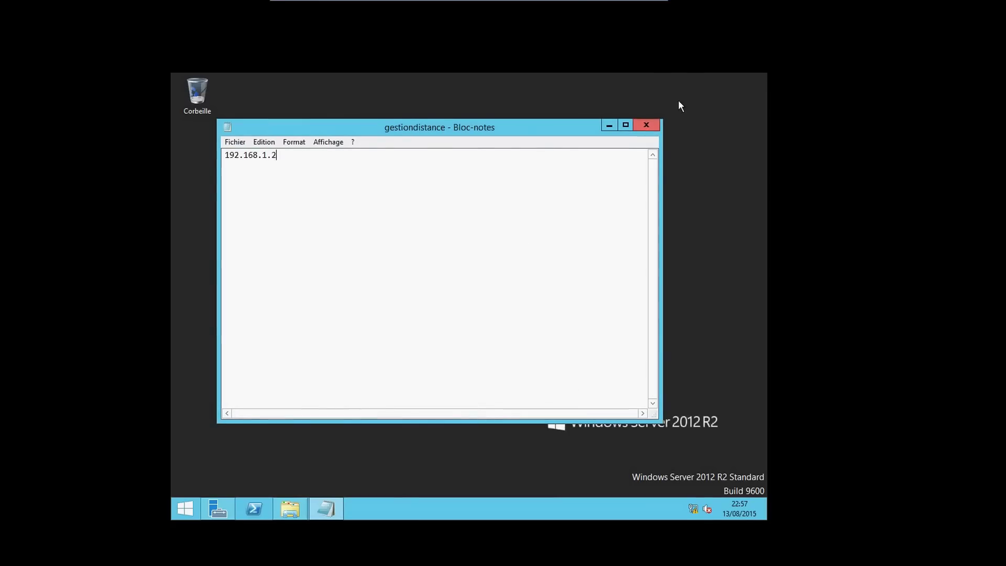
pyautogui.click(652, 125)
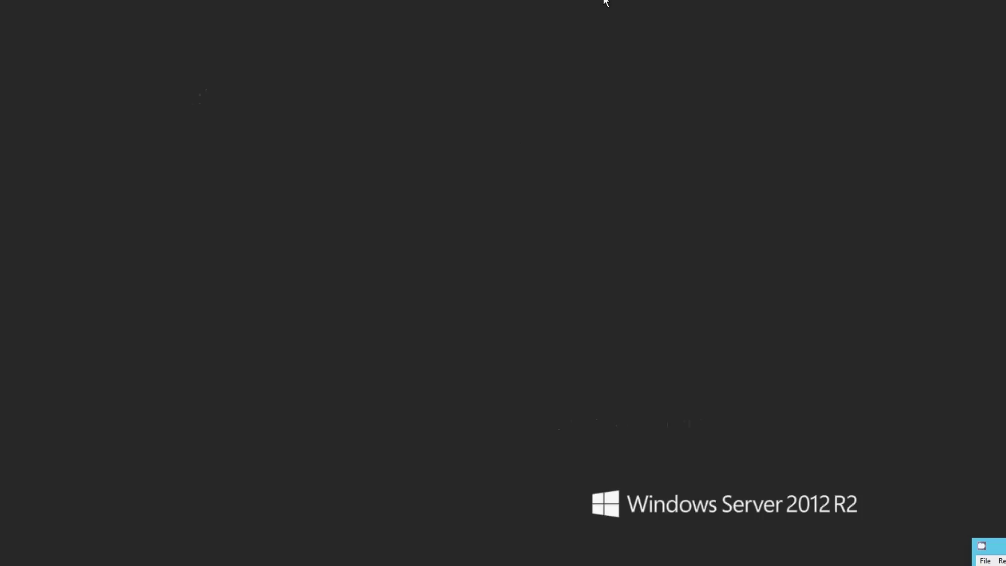
# Bring the vm1 console back, with Server Manager listing only VM1 at 192.168.1.1
pyautogui.moveTo(390, 558)
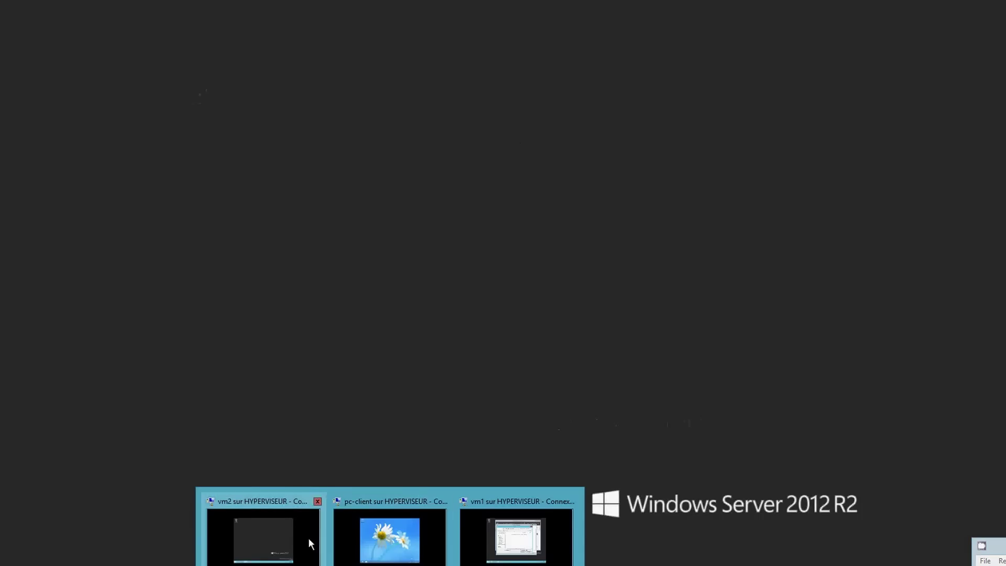
pyautogui.click(499, 551)
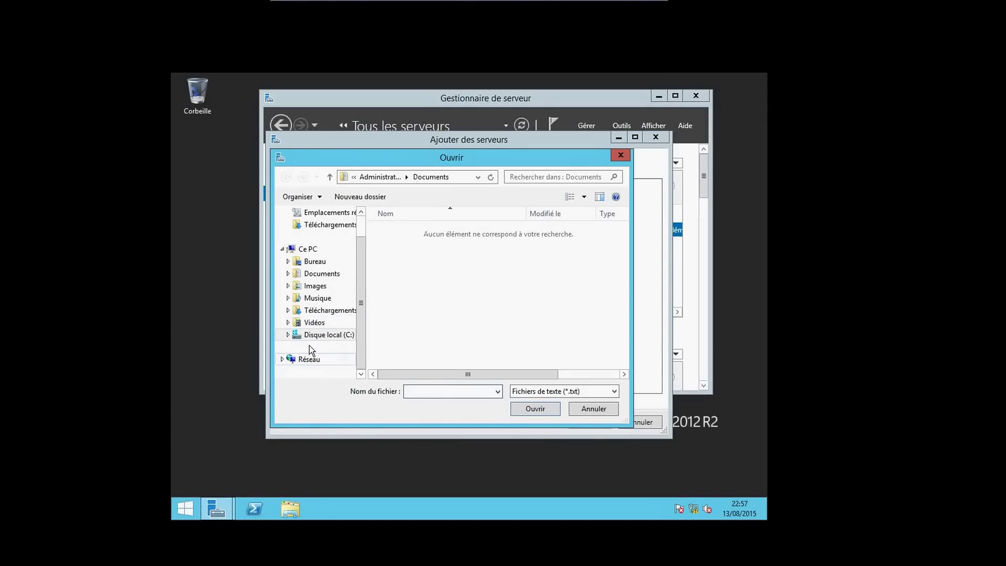
pyautogui.click(308, 359)
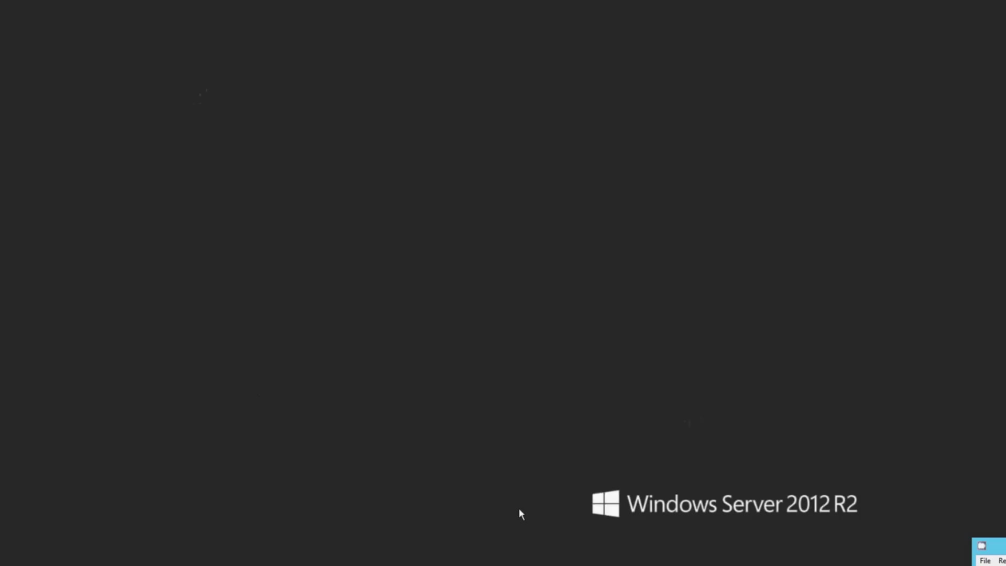
pyautogui.moveTo(383, 558)
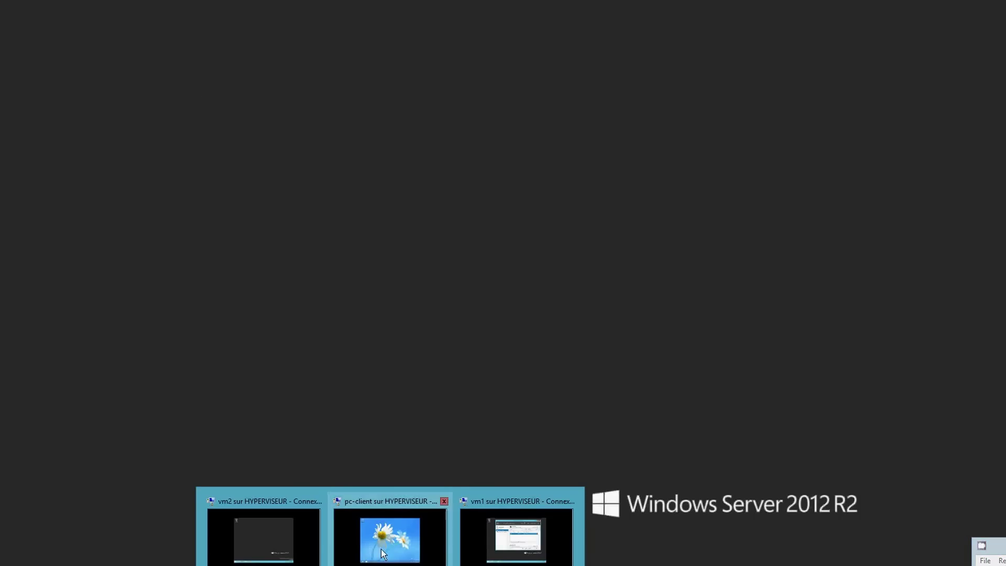
pyautogui.click(483, 549)
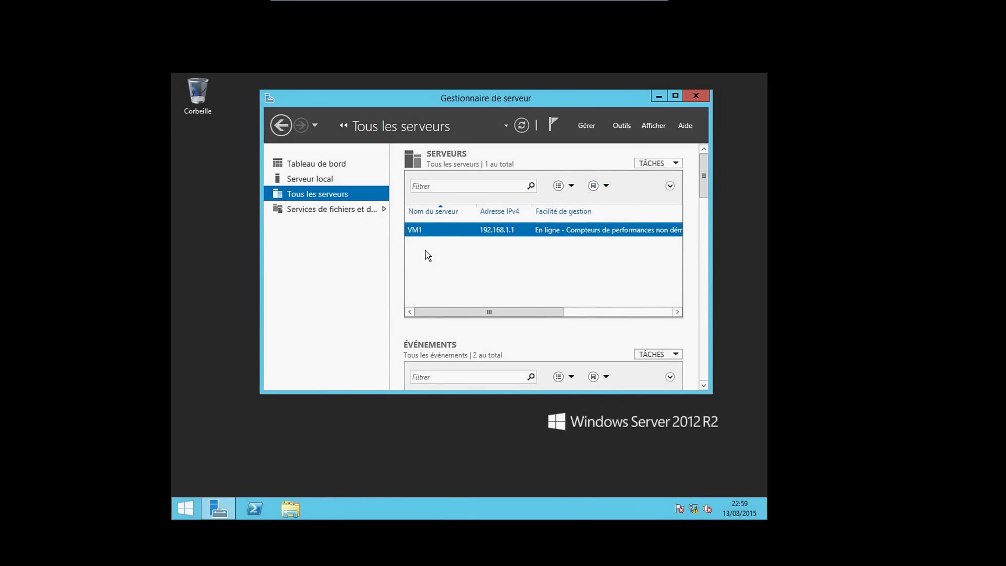
# Open Add Servers on the Importer tab and browse to the Network location
pyautogui.click(588, 127)
pyautogui.click(595, 168)
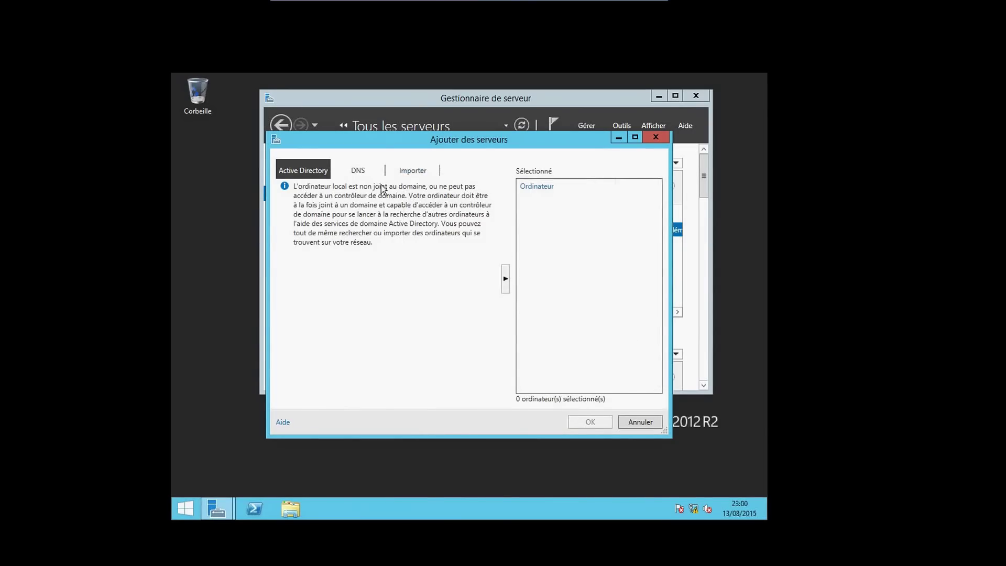
pyautogui.click(398, 172)
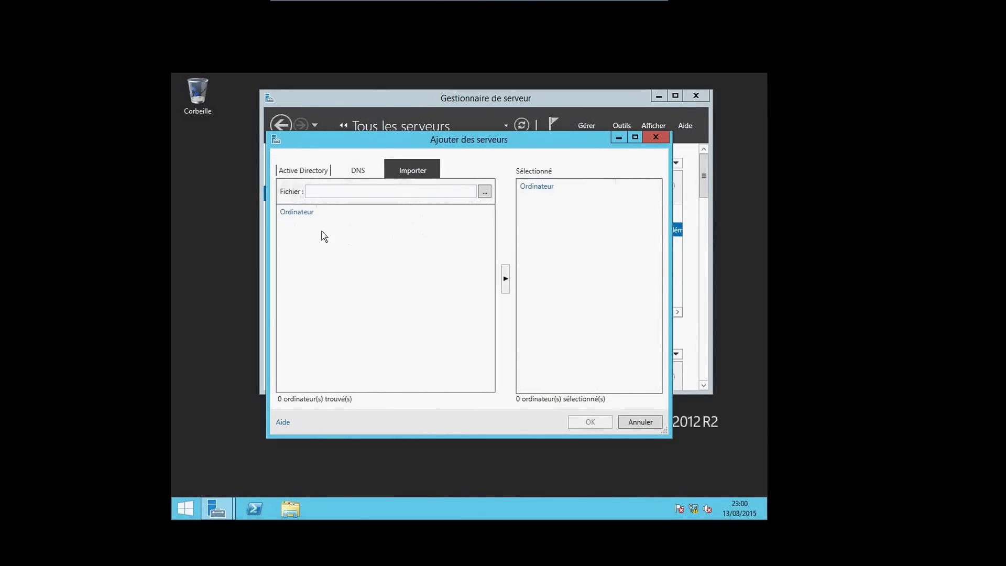
pyautogui.click(483, 192)
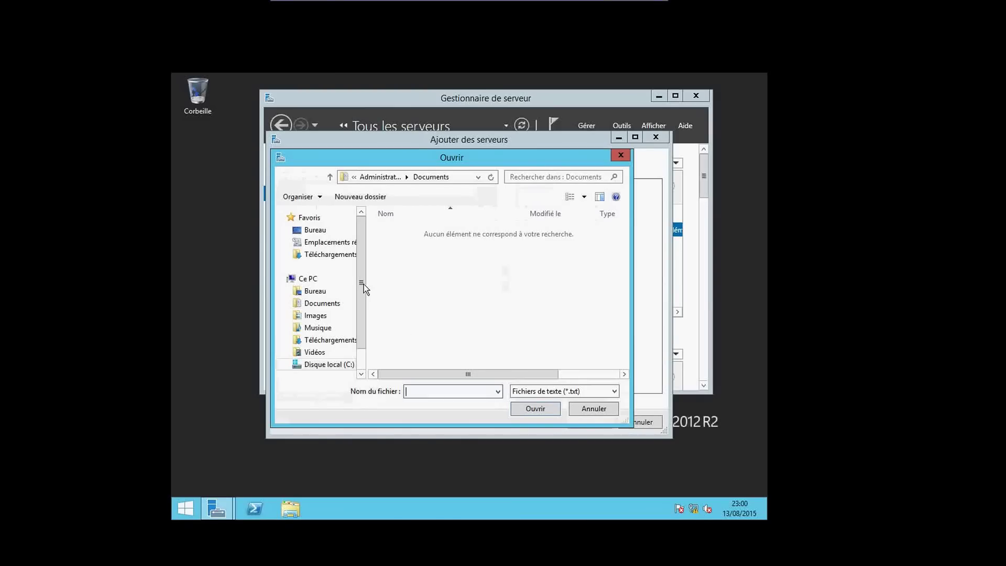
pyautogui.scroll(-1, 362, 309)
pyautogui.click(308, 359)
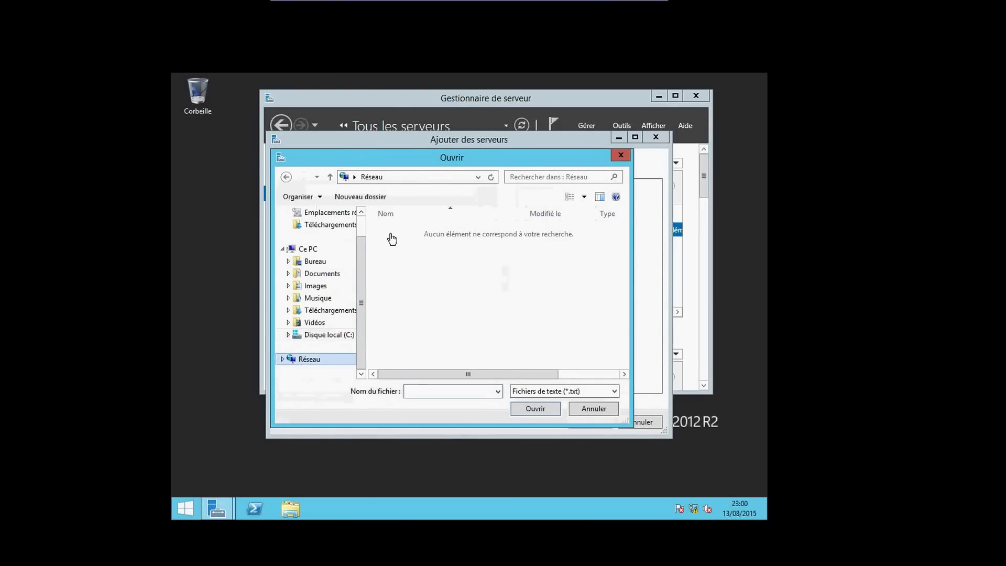
# Go to \\vm2, open the C share, and pick gestiondistance as the import file
pyautogui.click(388, 180)
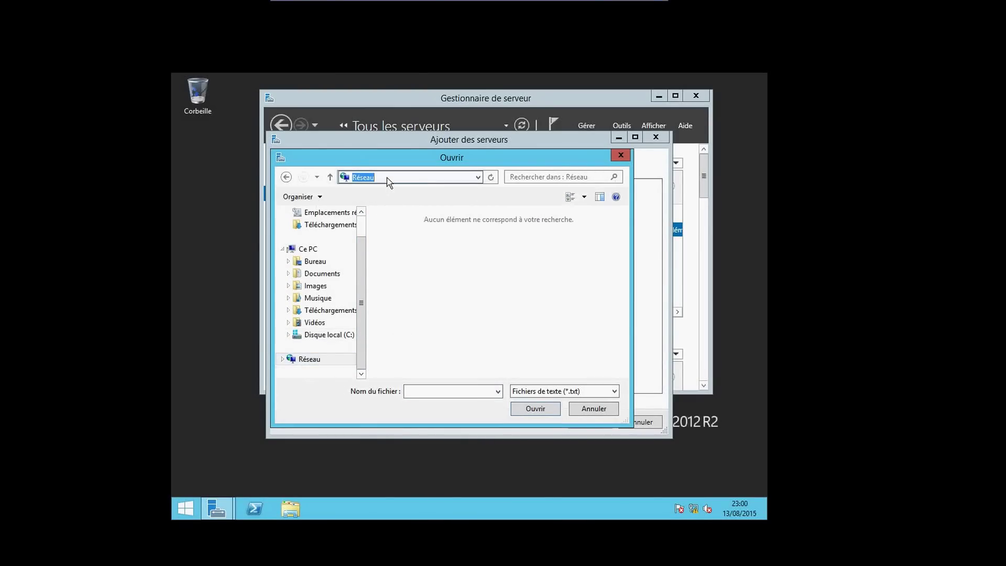
pyautogui.write('\\\\vm')
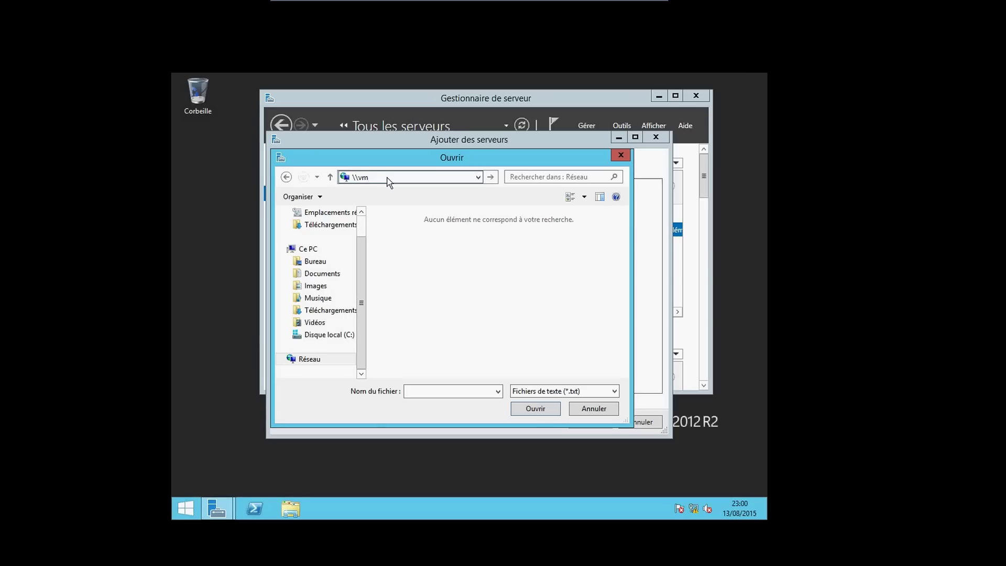
pyautogui.write('2')
pyautogui.press('Return')
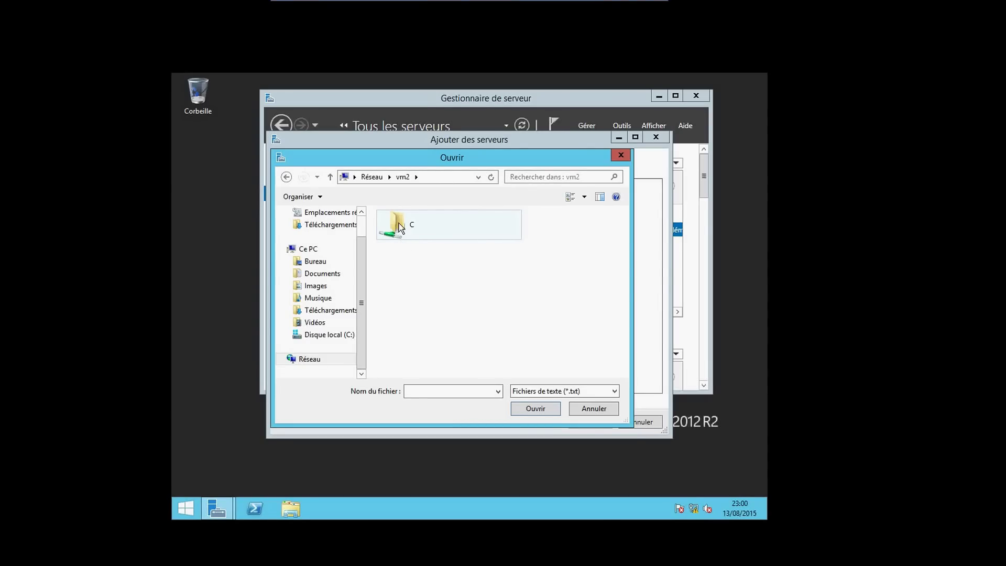
pyautogui.doubleClick(399, 227)
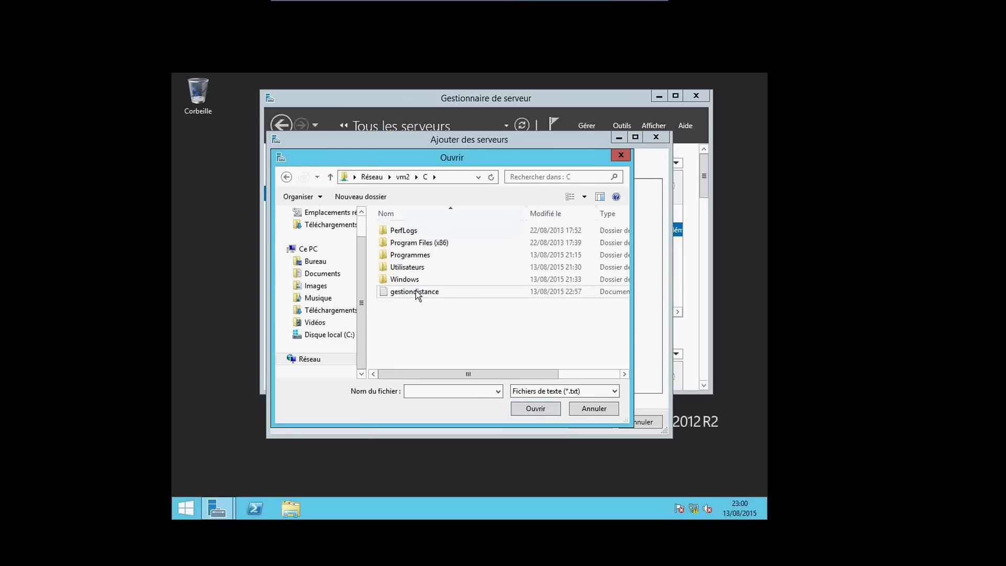
pyautogui.click(418, 293)
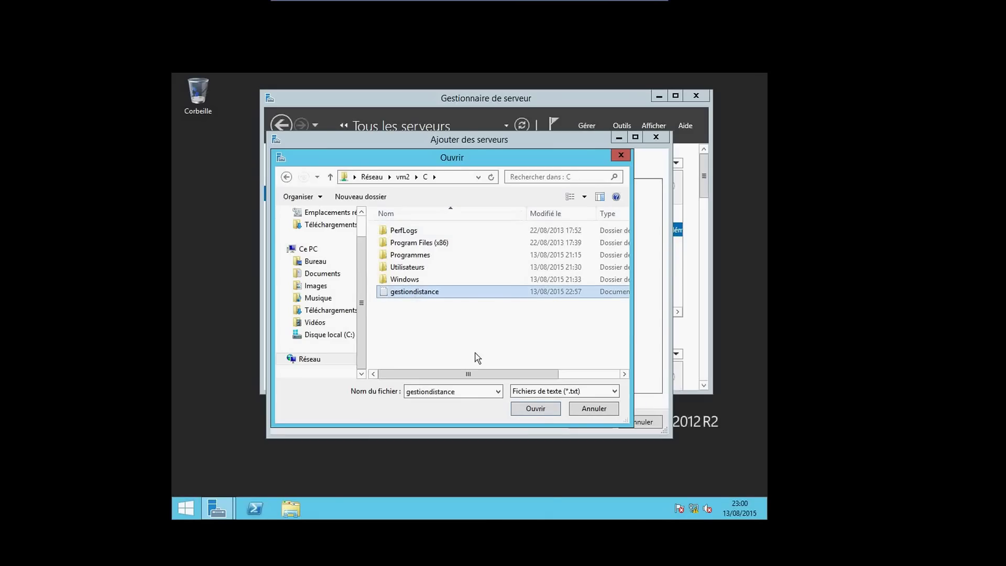
pyautogui.click(536, 408)
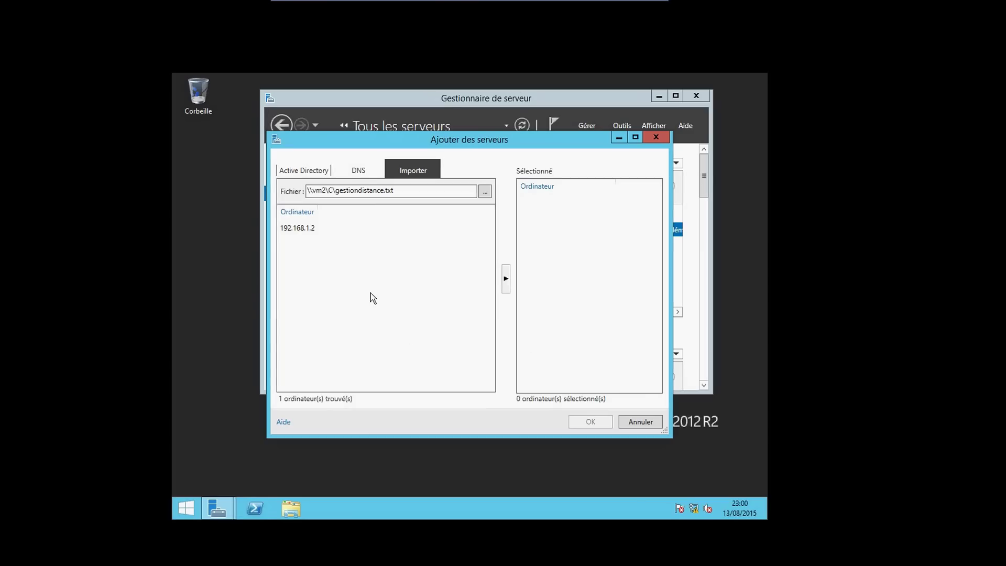
# Move the imported 192.168.1.2 to Sélectionné and confirm with OK
pyautogui.click(300, 227)
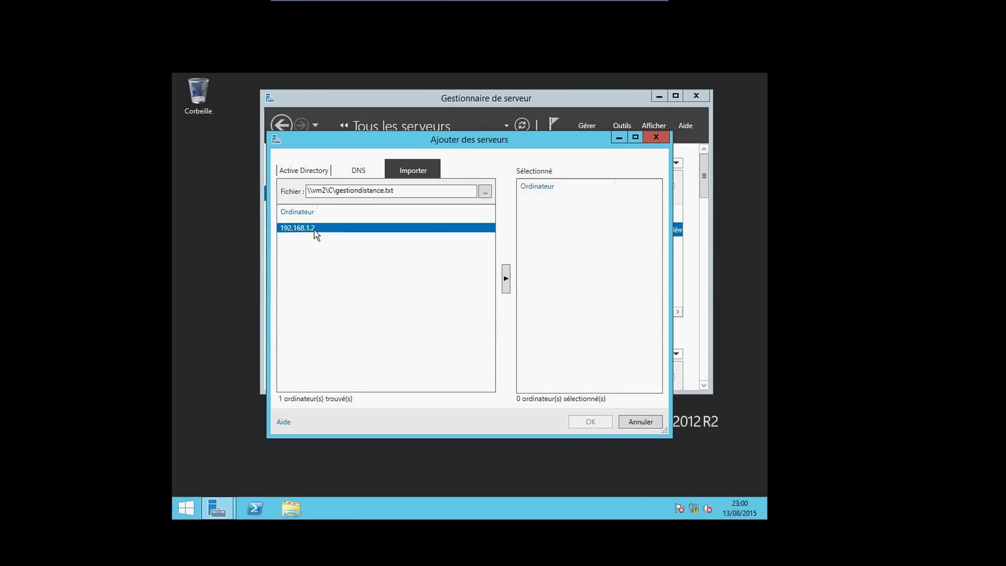
pyautogui.click(507, 281)
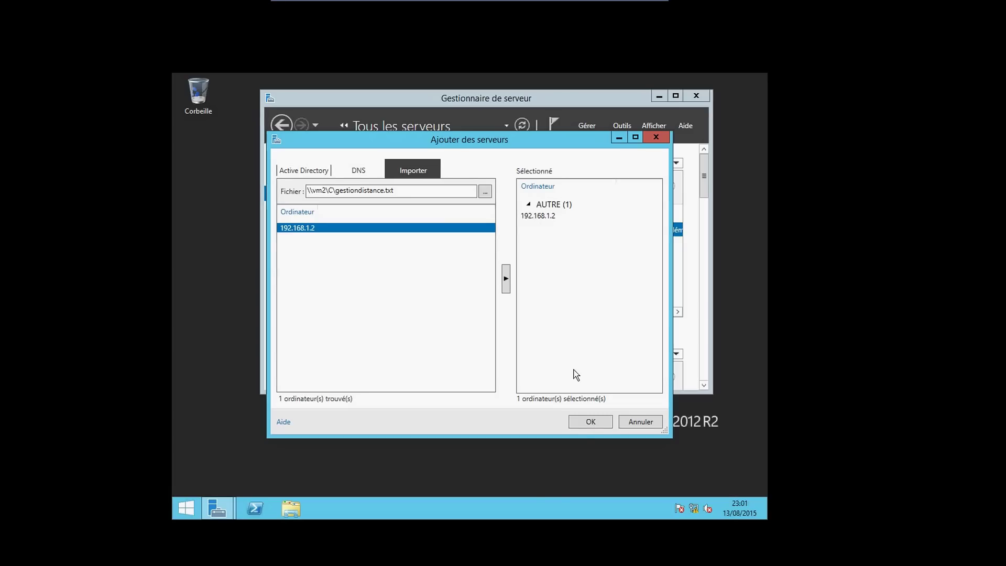
pyautogui.click(588, 422)
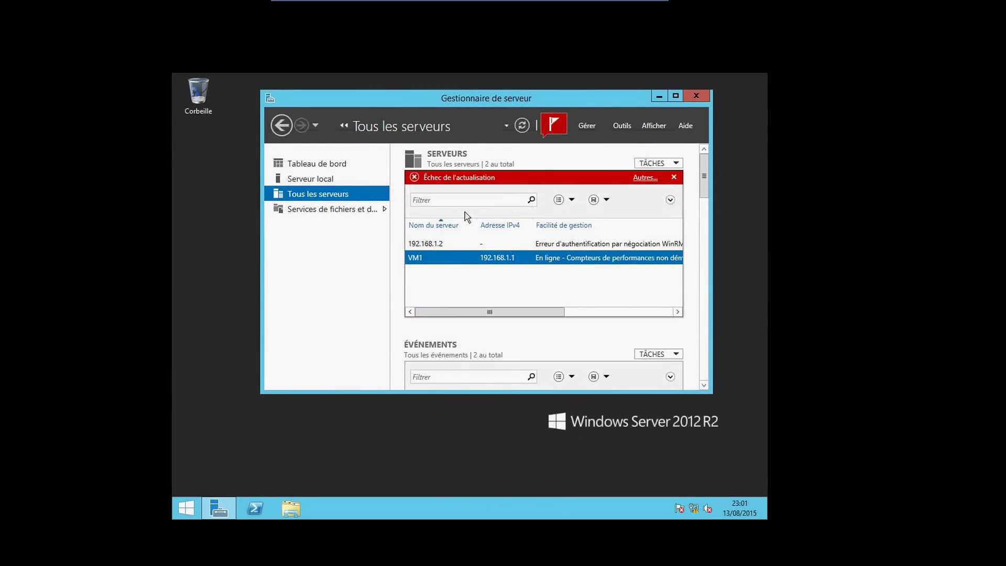
# Refresh the server list, dismiss both refresh-failure notifications, and scroll the server list columns
pyautogui.click(522, 126)
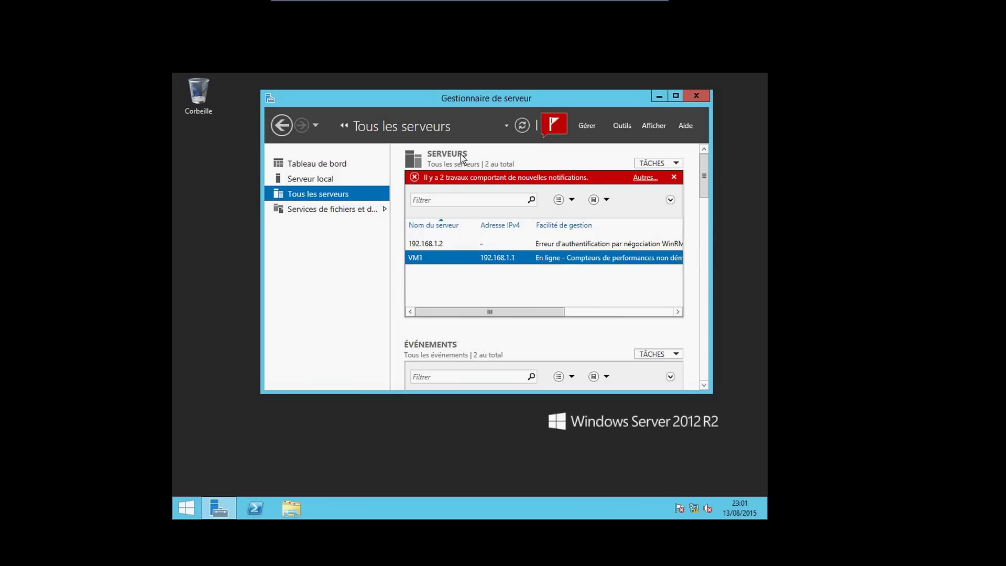
pyautogui.click(553, 132)
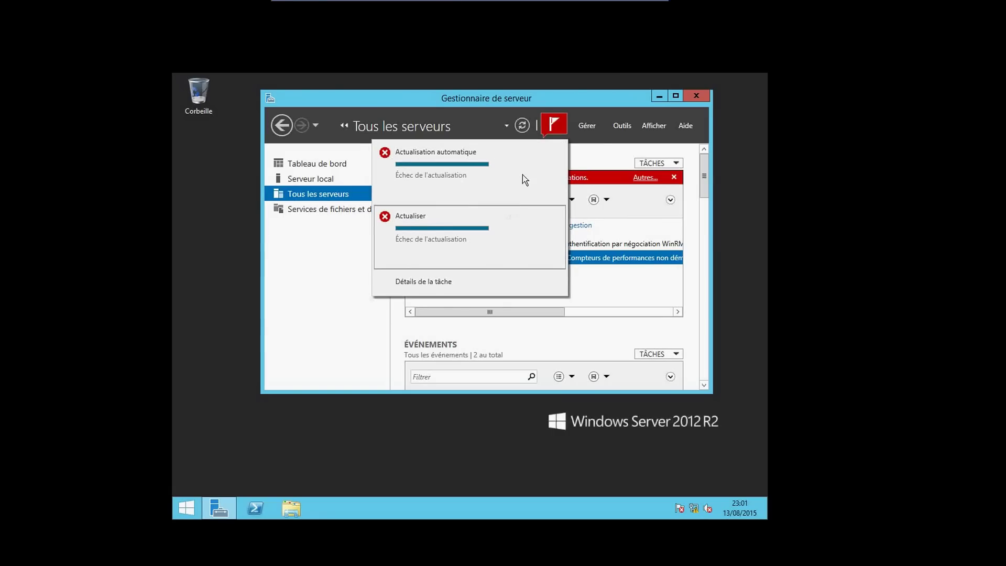
pyautogui.click(556, 153)
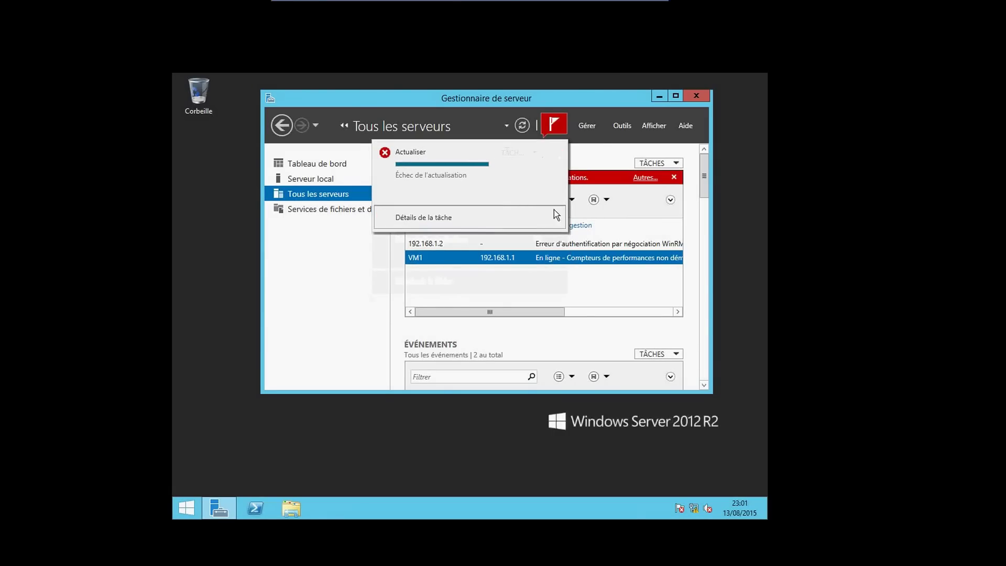
pyautogui.click(557, 152)
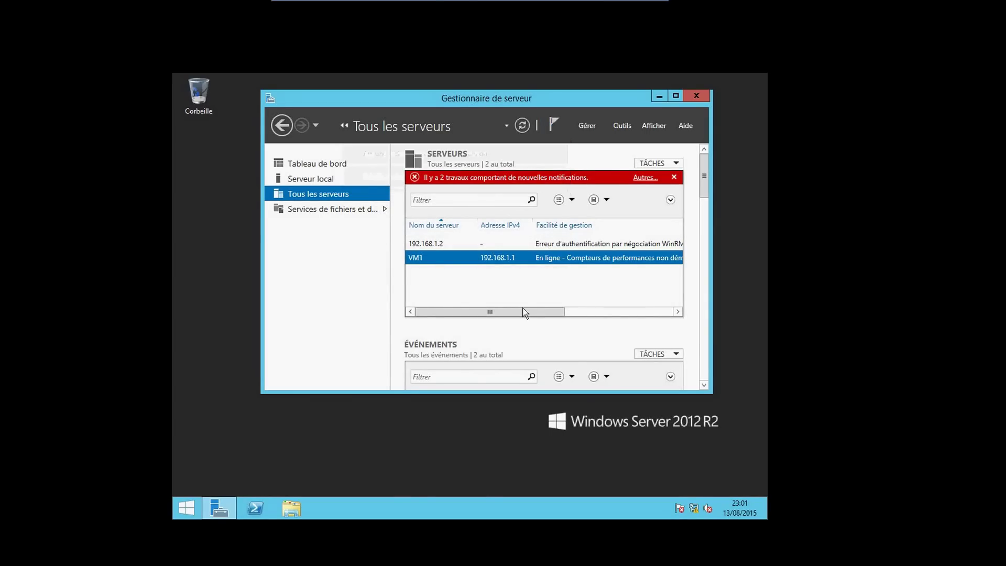
pyautogui.moveTo(523, 312); pyautogui.dragTo(565, 306)
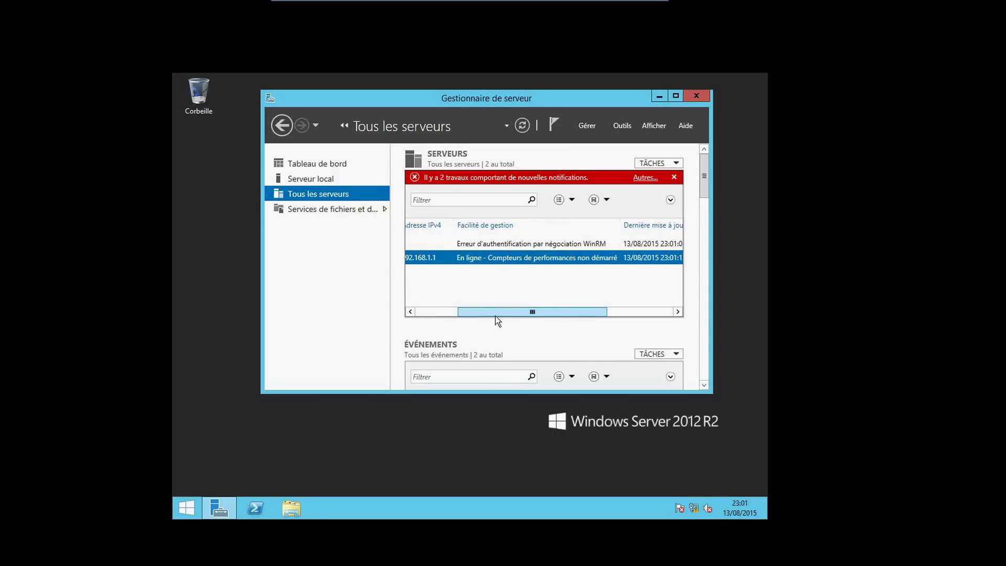
pyautogui.moveTo(495, 315); pyautogui.dragTo(436, 318)
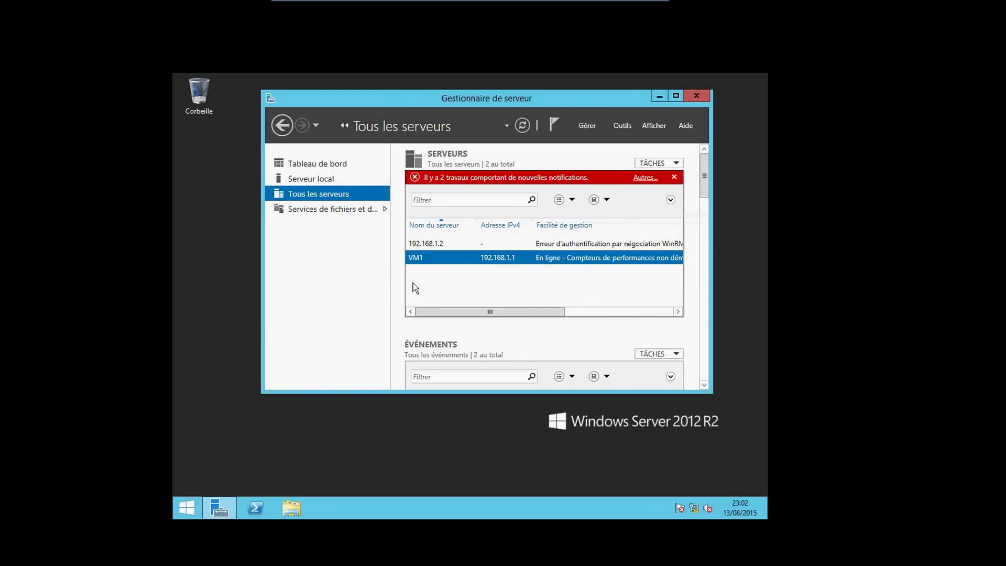
pyautogui.click(422, 246)
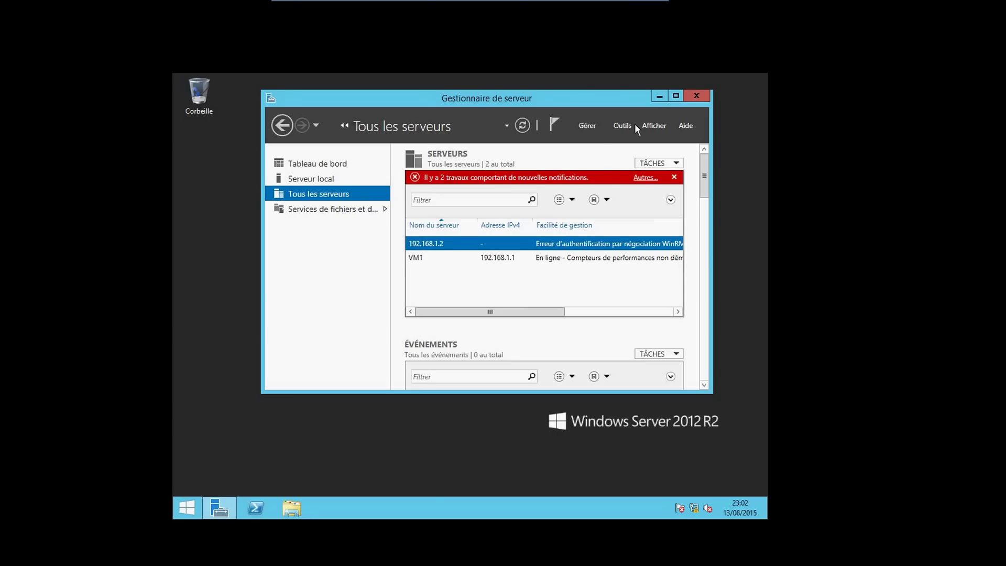
pyautogui.click(588, 127)
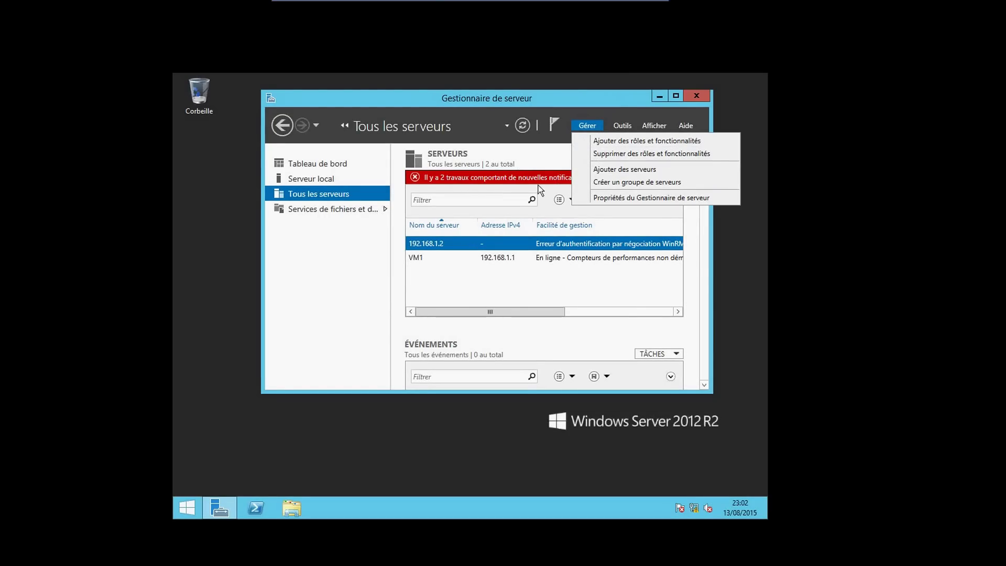
pyautogui.click(359, 292)
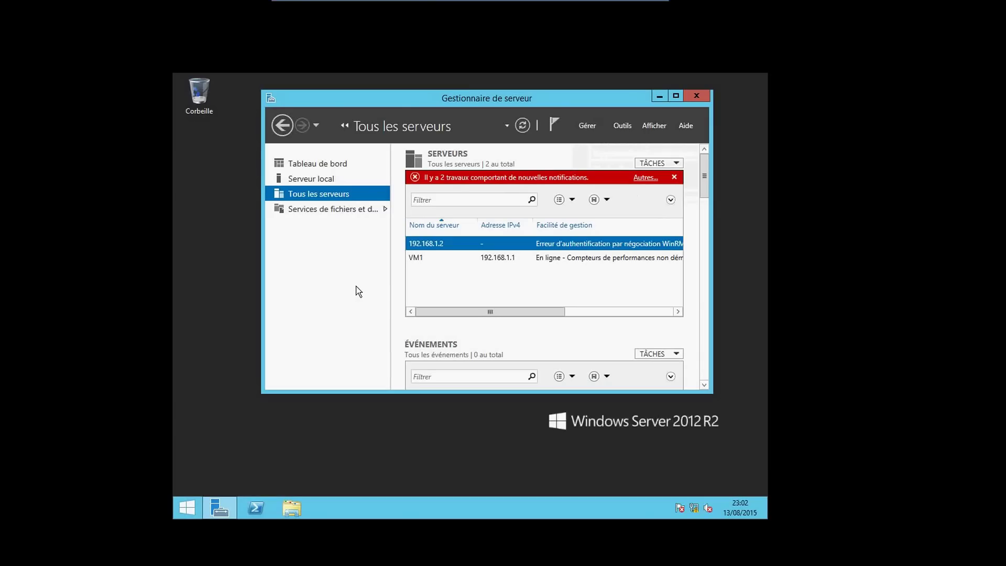
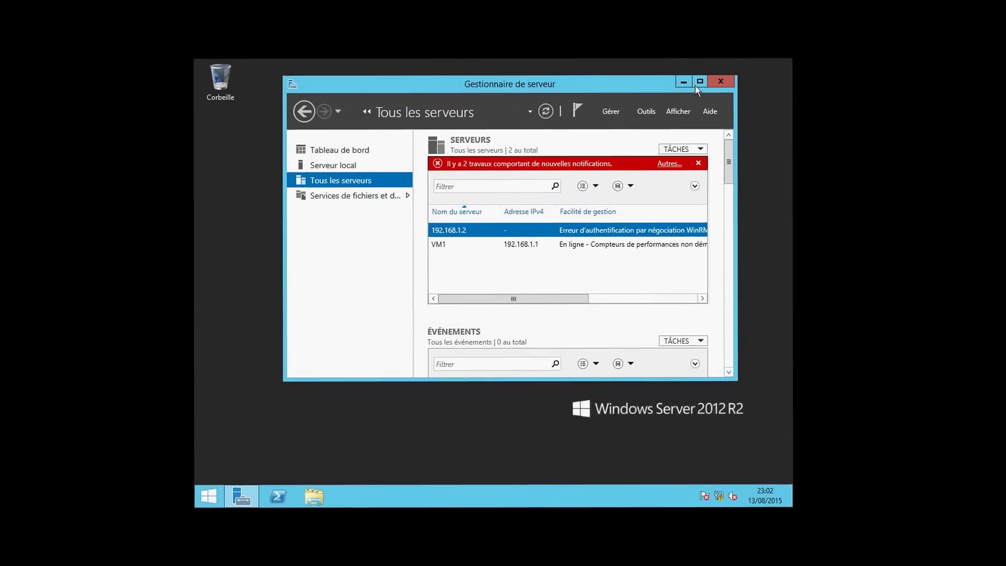
# Maximize Server Manager, select VM1 to show its WinRM warnings, and scroll to the Services list
pyautogui.click(699, 86)
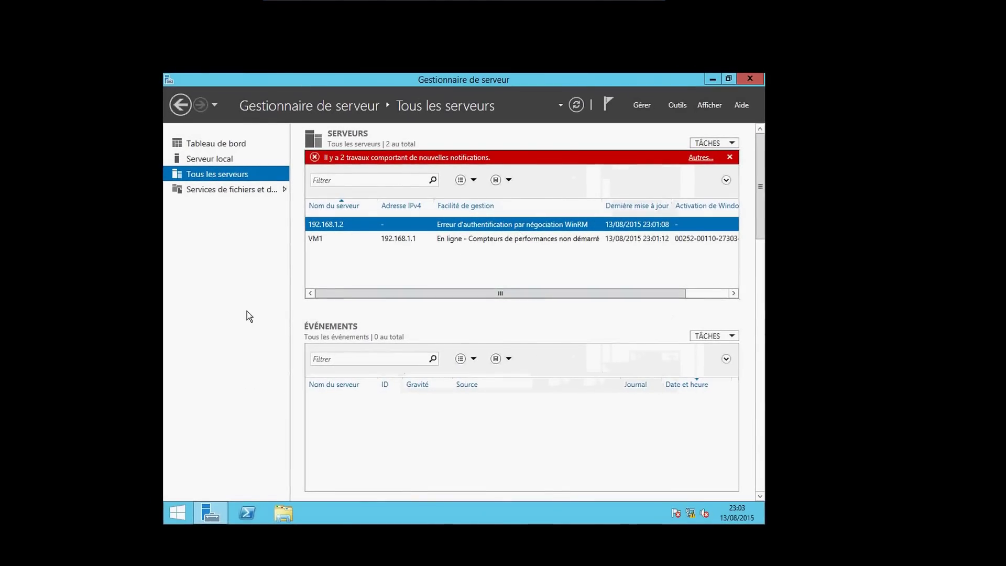
pyautogui.click(322, 246)
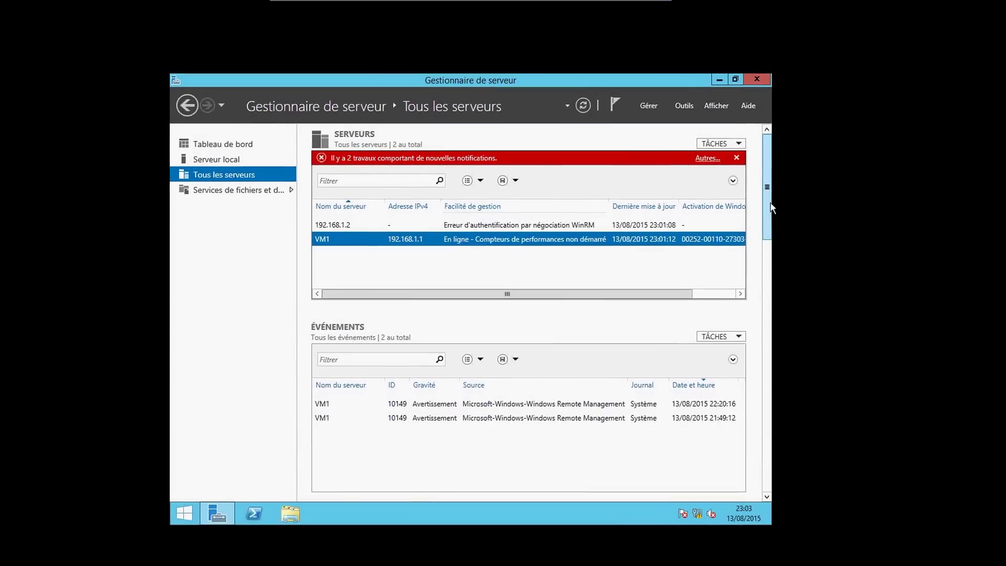
pyautogui.scroll(-3, 767, 324)
pyautogui.moveTo(779, 328); pyautogui.dragTo(780, 286)
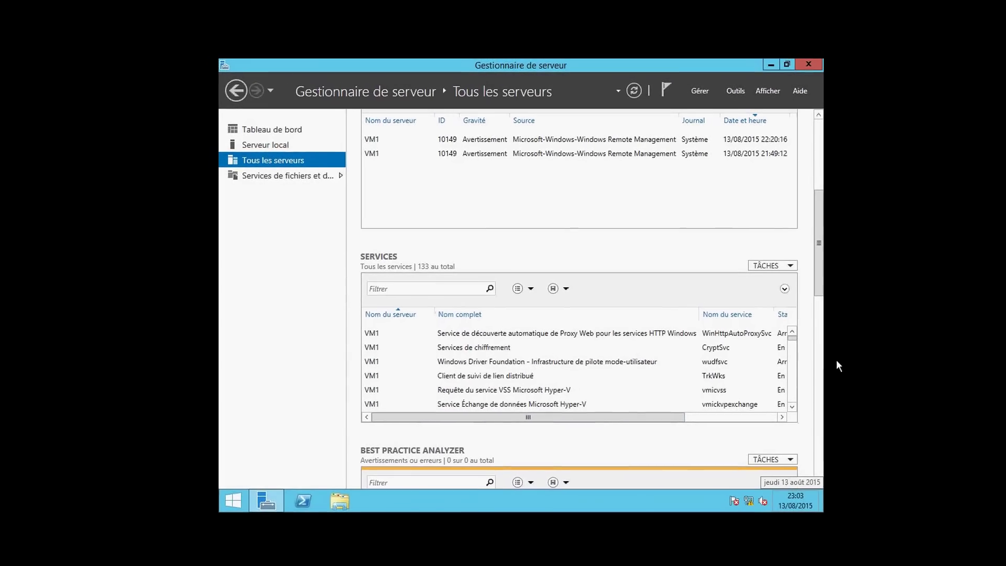
# Search for mmc from the charms bar and launch it, opening an empty Console1
pyautogui.moveTo(839, 472)
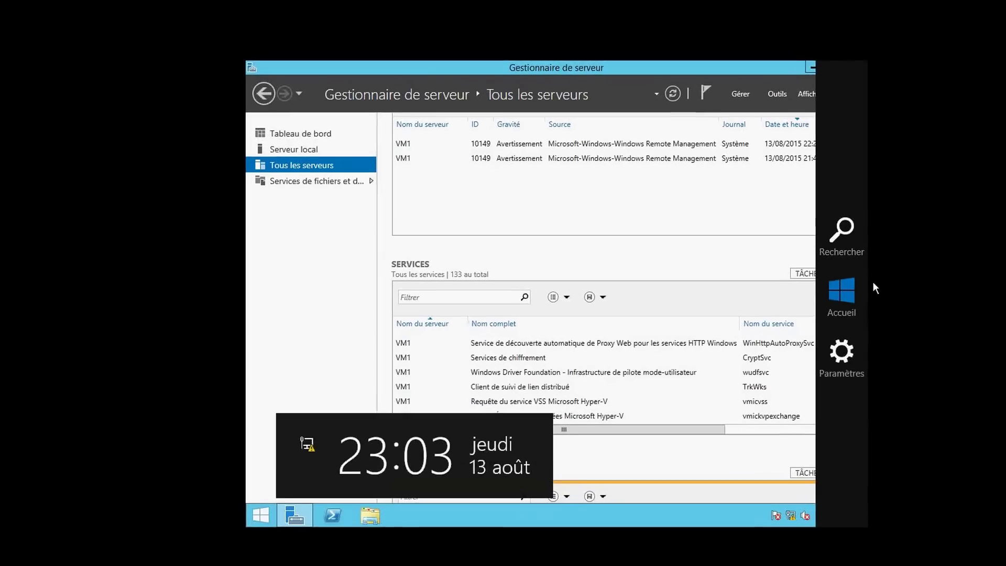
pyautogui.click(799, 236)
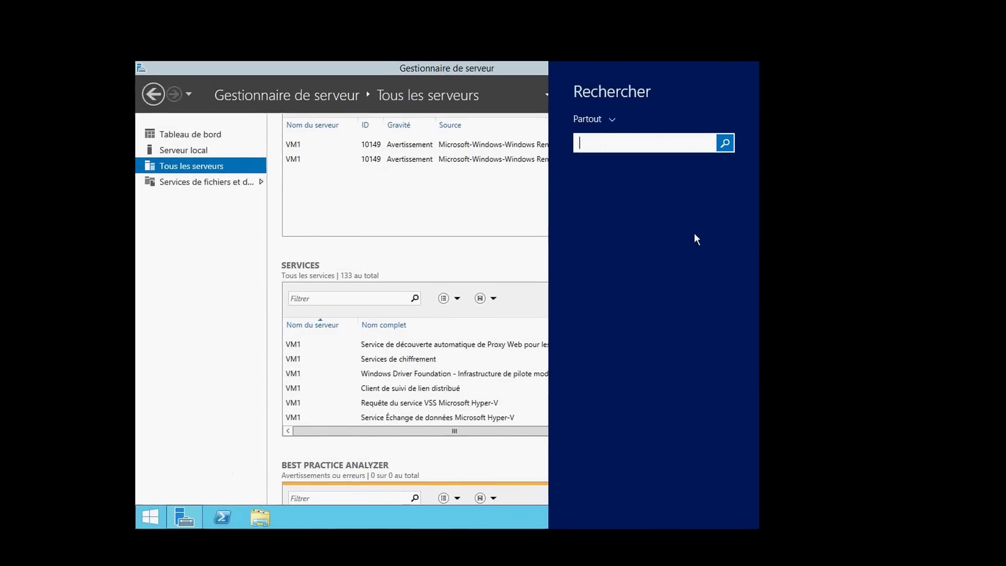
pyautogui.write('mmc')
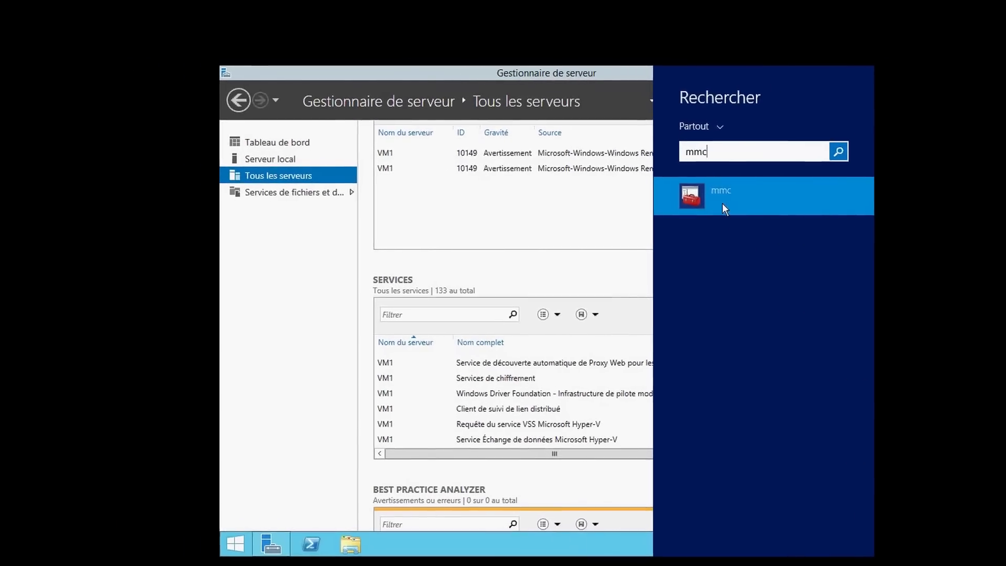
pyautogui.click(635, 206)
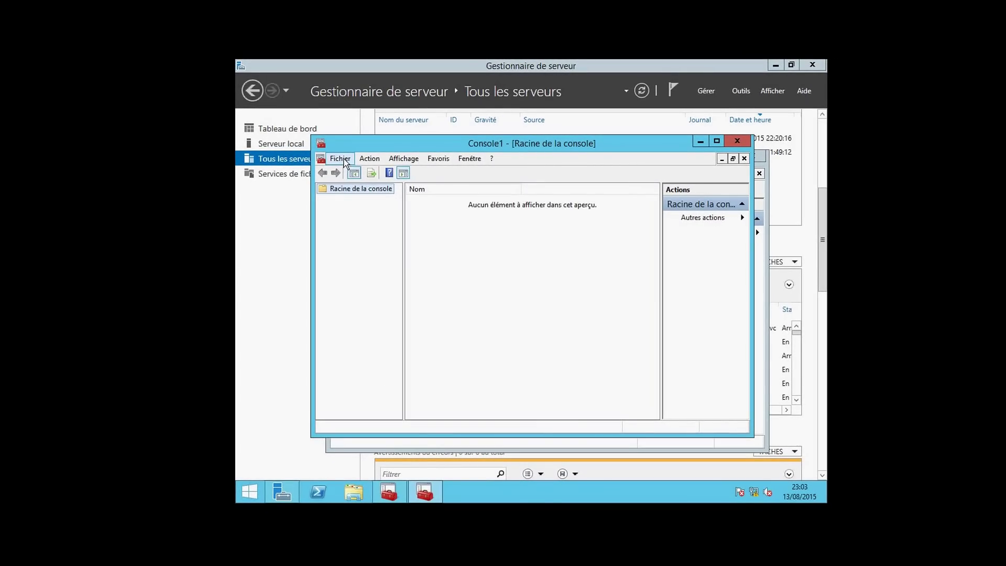
# Add the Services snap-in for the local computer to Console1 through Fichier > Ajouter/Supprimer un composant logiciel enfichable
pyautogui.click(340, 159)
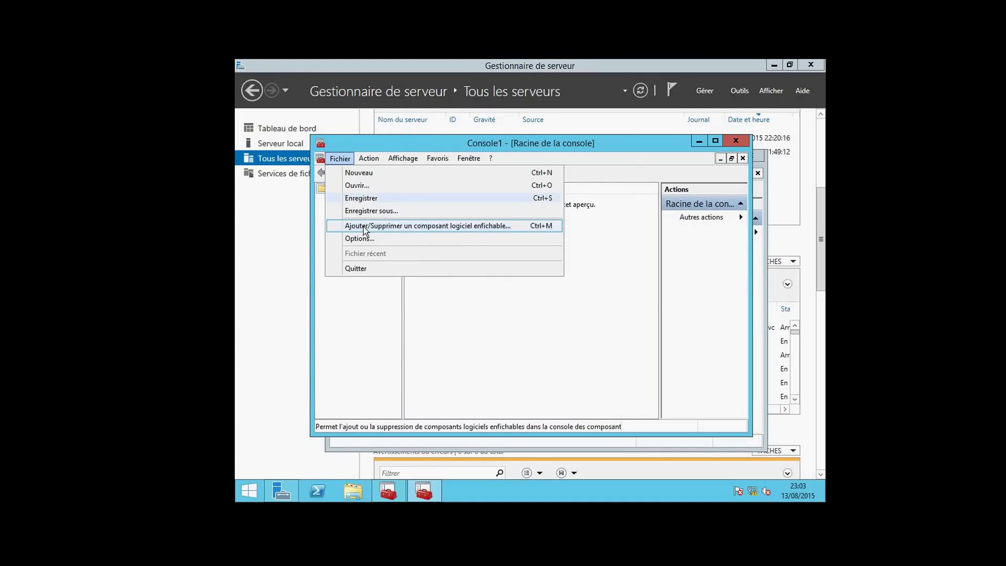
pyautogui.click(365, 226)
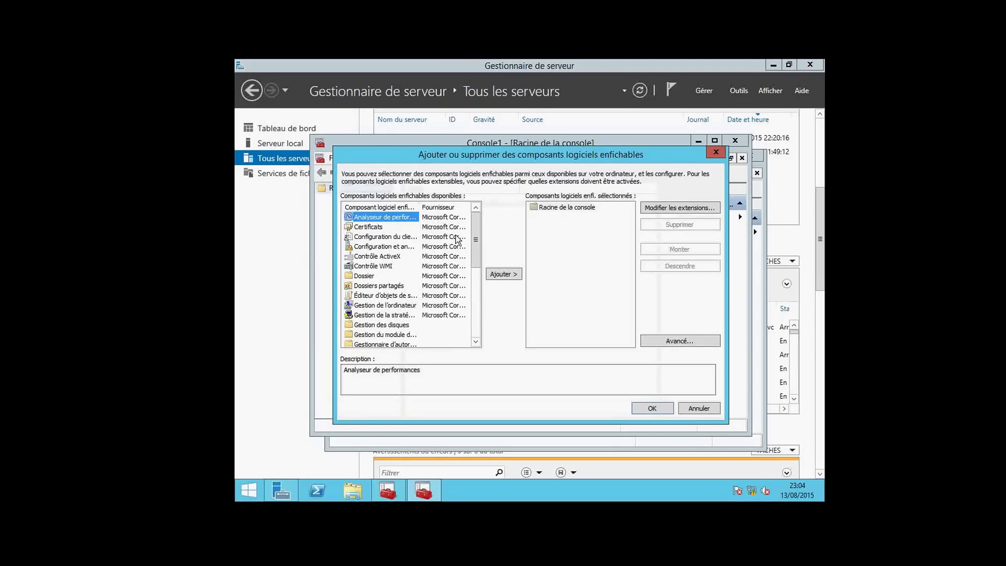
pyautogui.moveTo(476, 253); pyautogui.dragTo(474, 322)
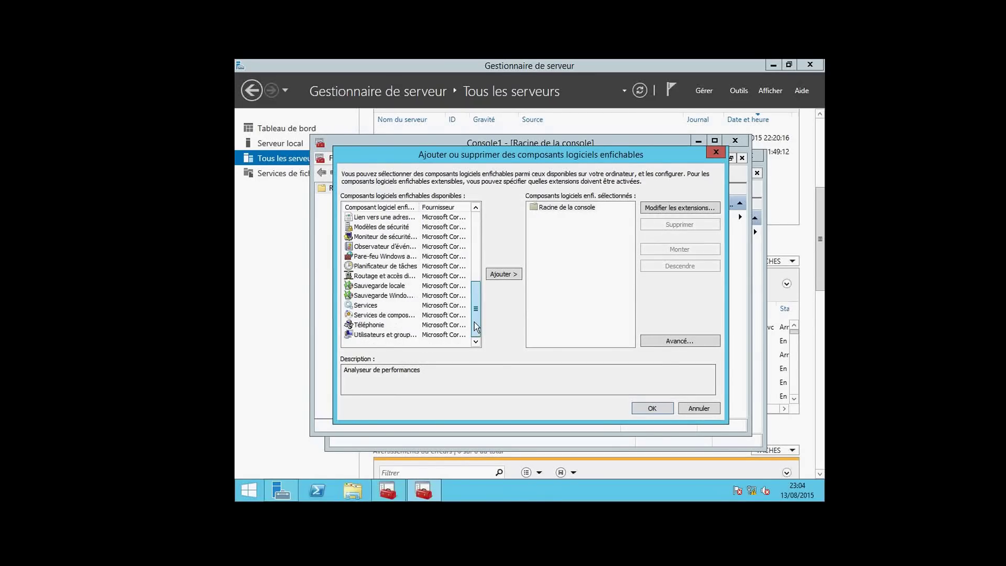
pyautogui.click(376, 305)
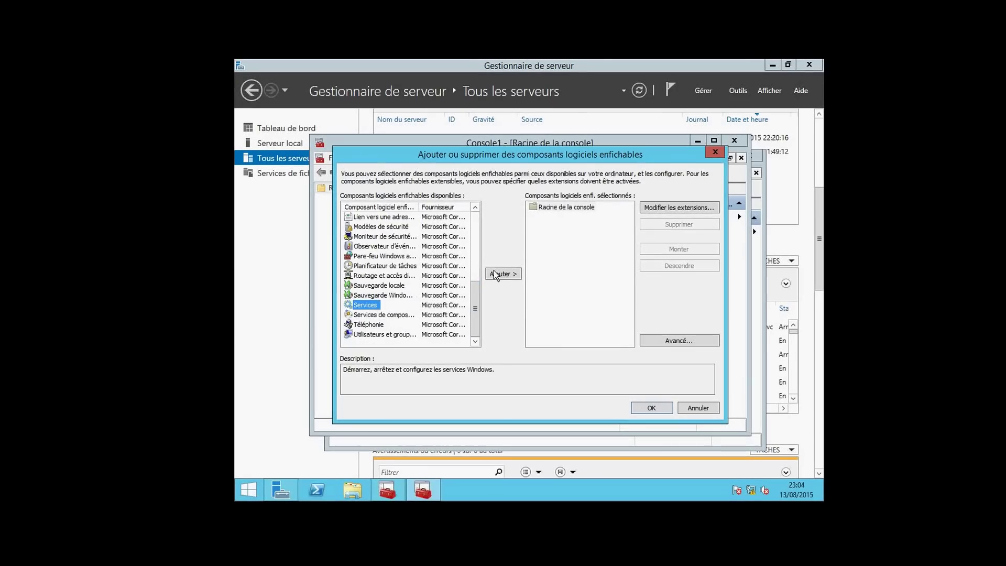
pyautogui.click(500, 274)
pyautogui.click(581, 348)
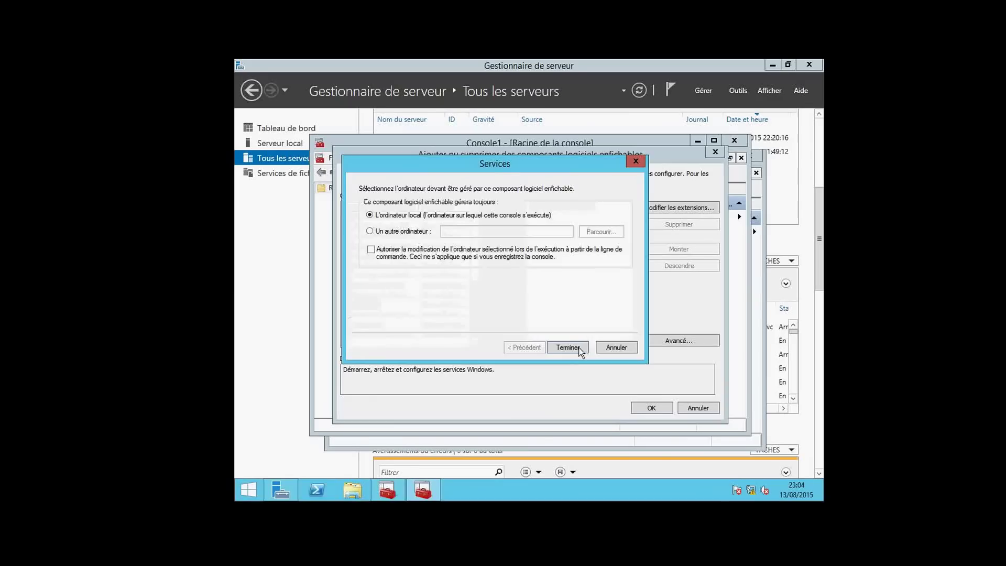
pyautogui.click(636, 409)
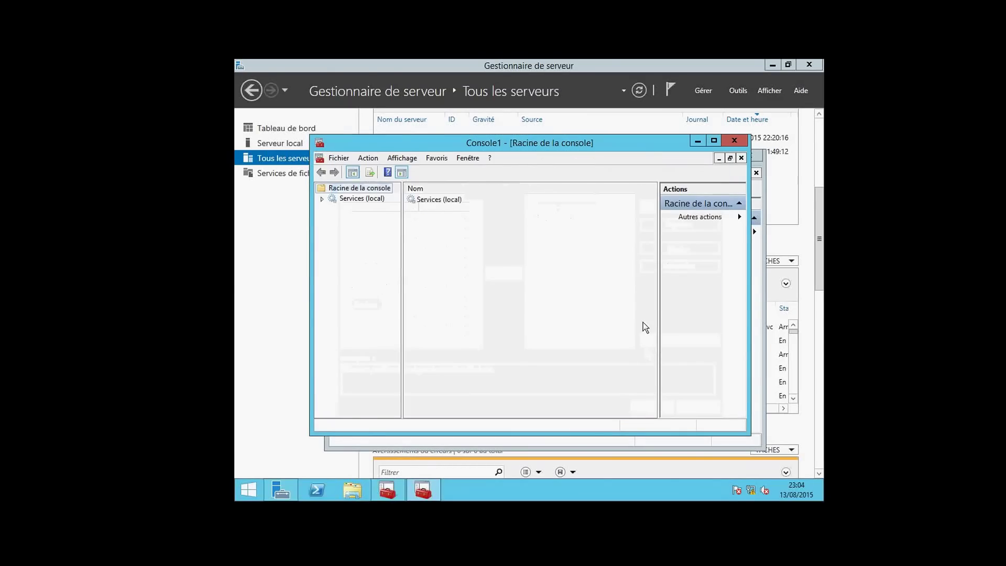
# Open Services (local) and bring up the actions for the Agent de protection d'accès réseau service
pyautogui.doubleClick(430, 199)
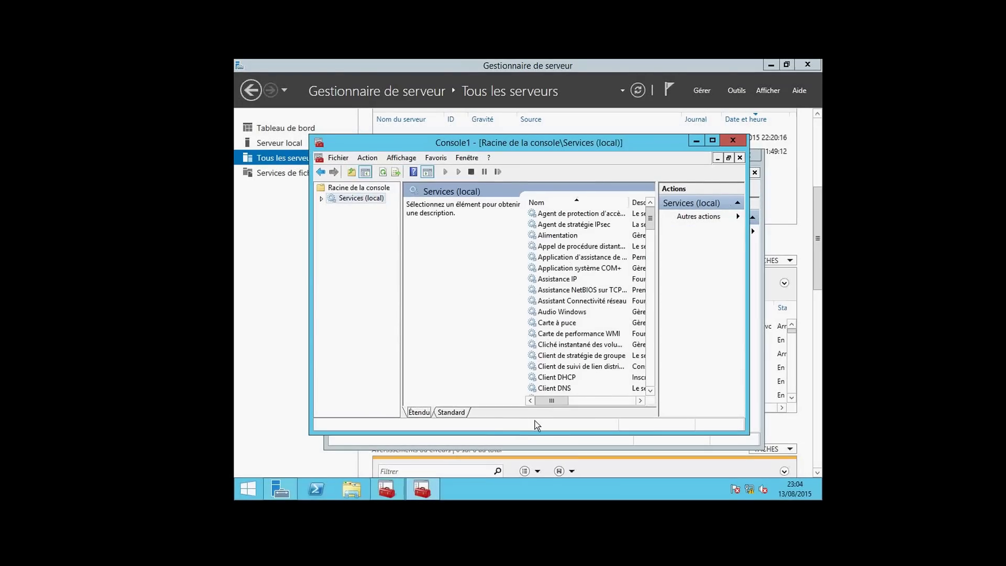
pyautogui.click(545, 217)
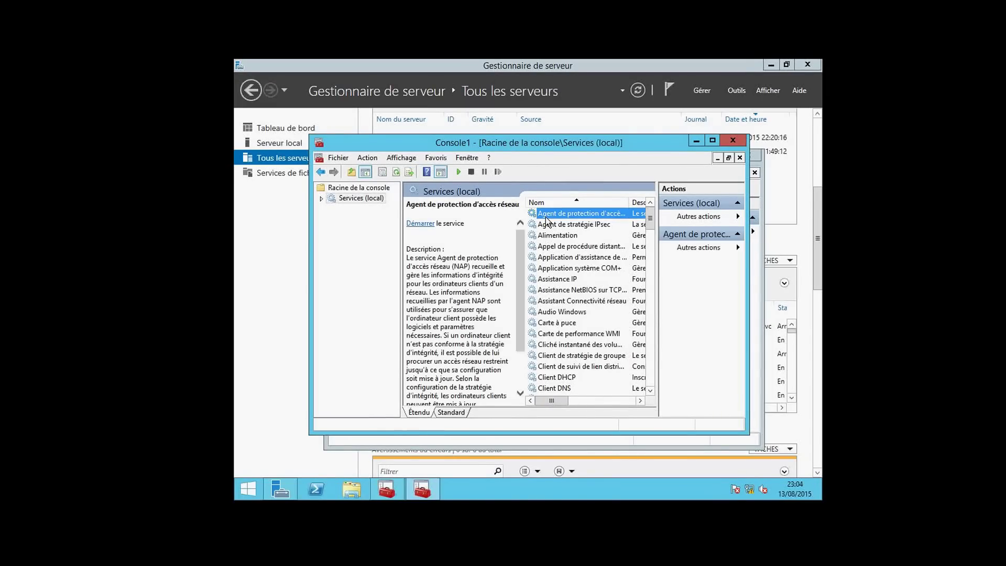
pyautogui.rightClick(546, 217)
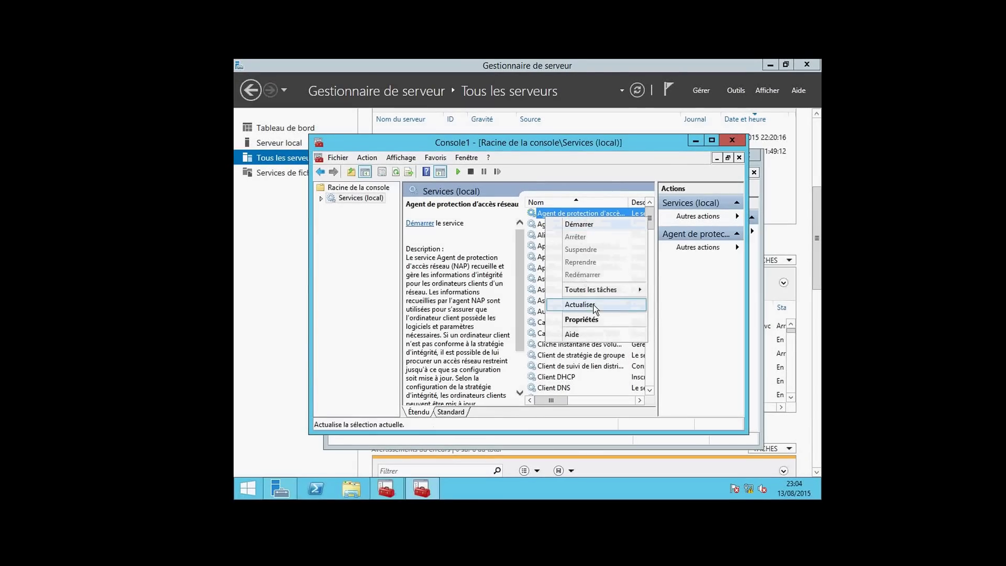
pyautogui.moveTo(597, 292)
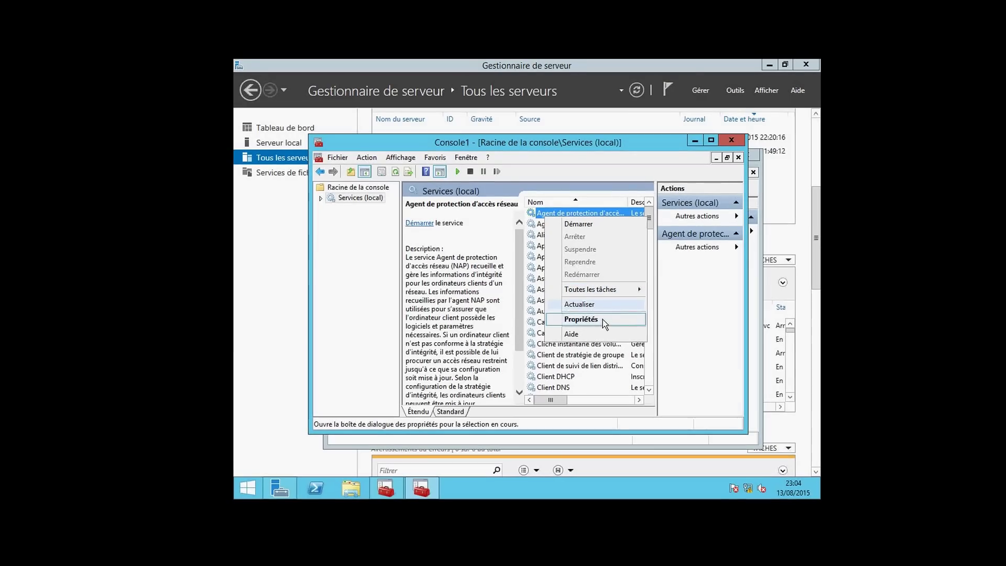
# Close both Console1 windows, choosing Non to not save the console settings
pyautogui.click(732, 141)
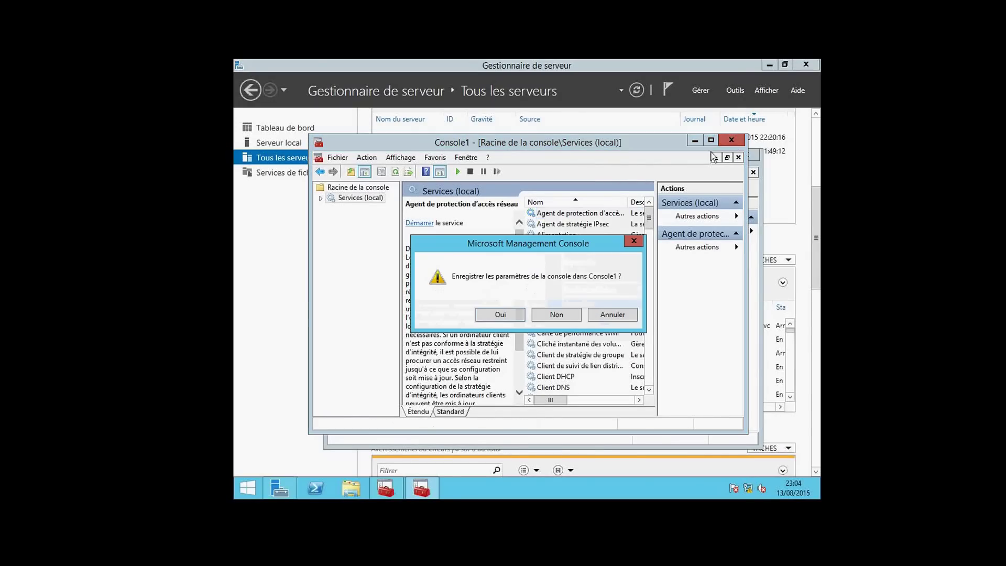
pyautogui.click(550, 317)
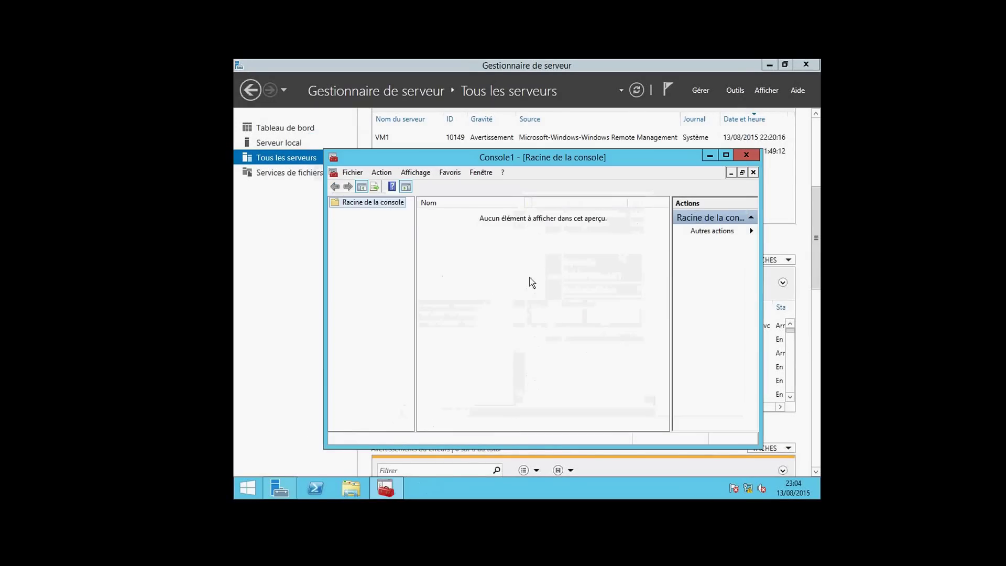
pyautogui.click(740, 155)
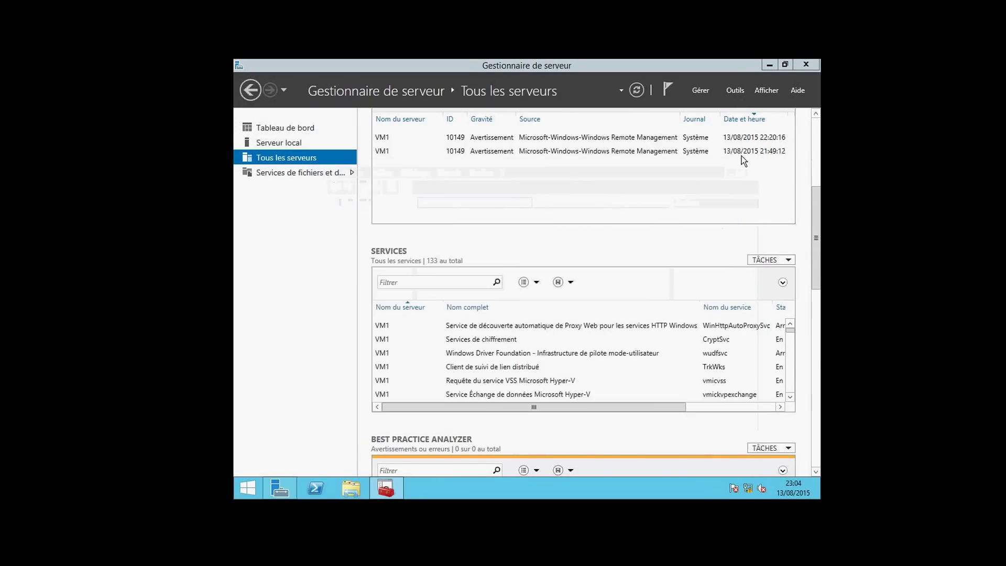
# Bring up and dismiss the WinHttpAutoProxySvc service's actions, then go to the Serveur local page
pyautogui.rightClick(515, 327)
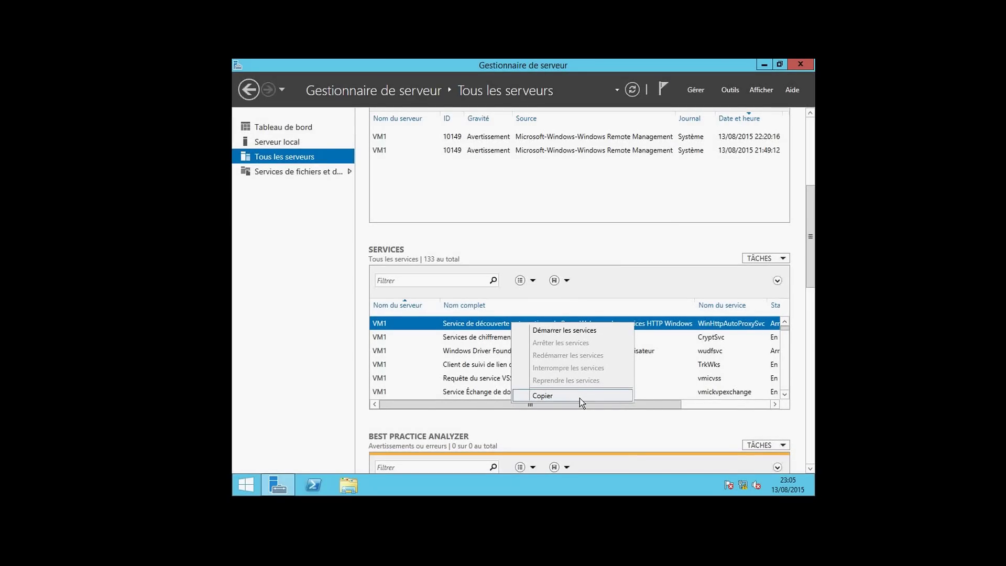
pyautogui.click(303, 320)
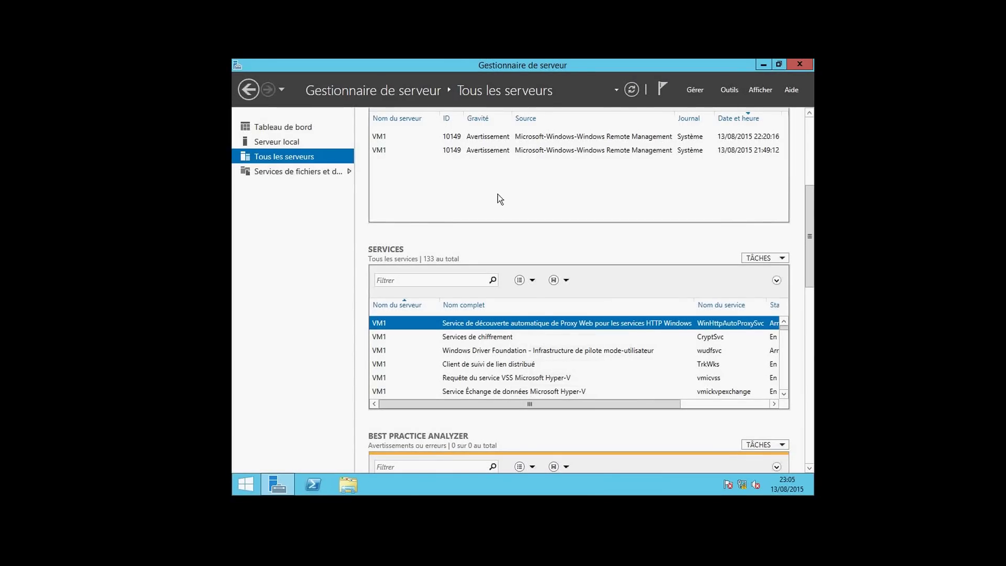
pyautogui.click(297, 143)
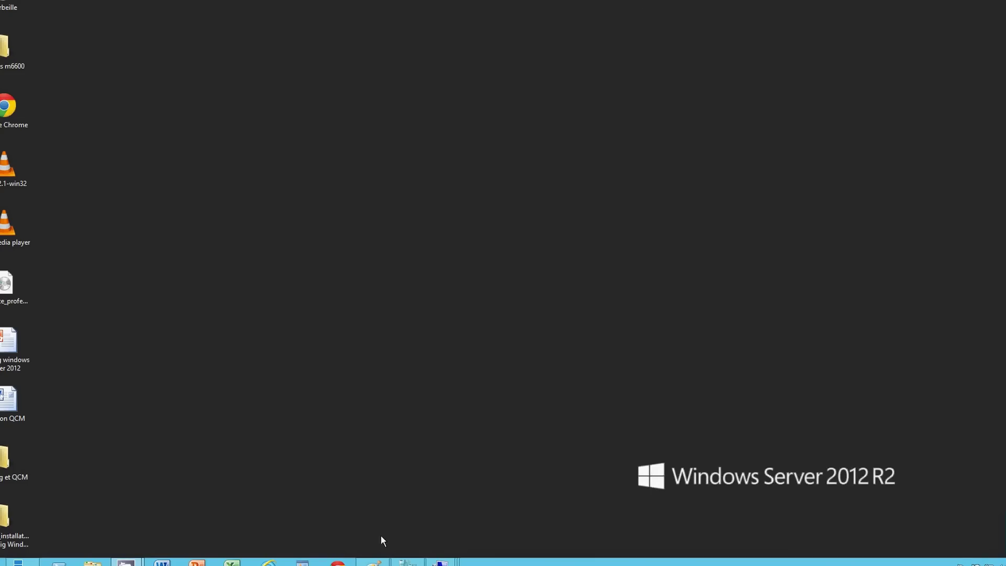
# Start a new blank Paint image, discarding the network diagram without saving
pyautogui.click(374, 563)
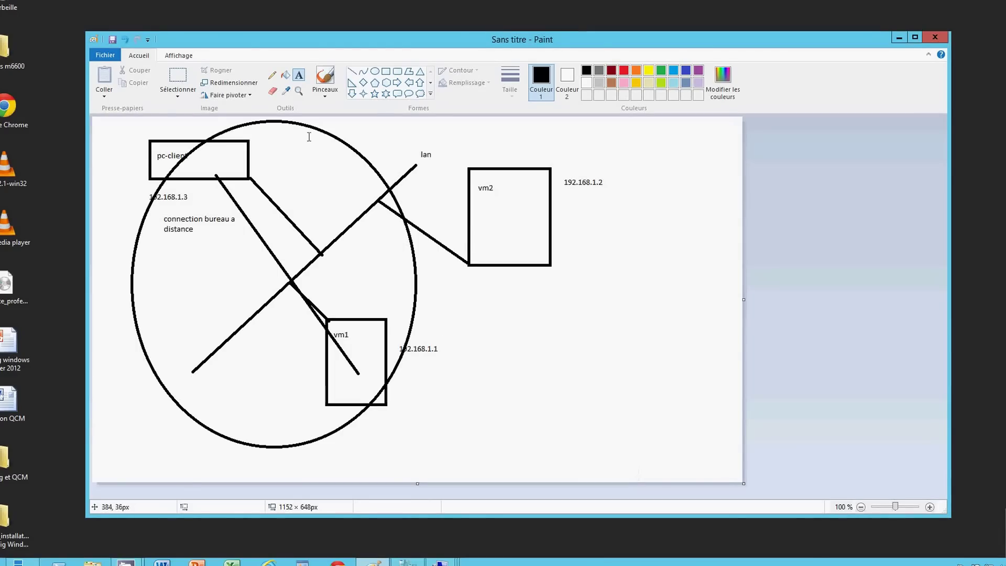
pyautogui.click(106, 56)
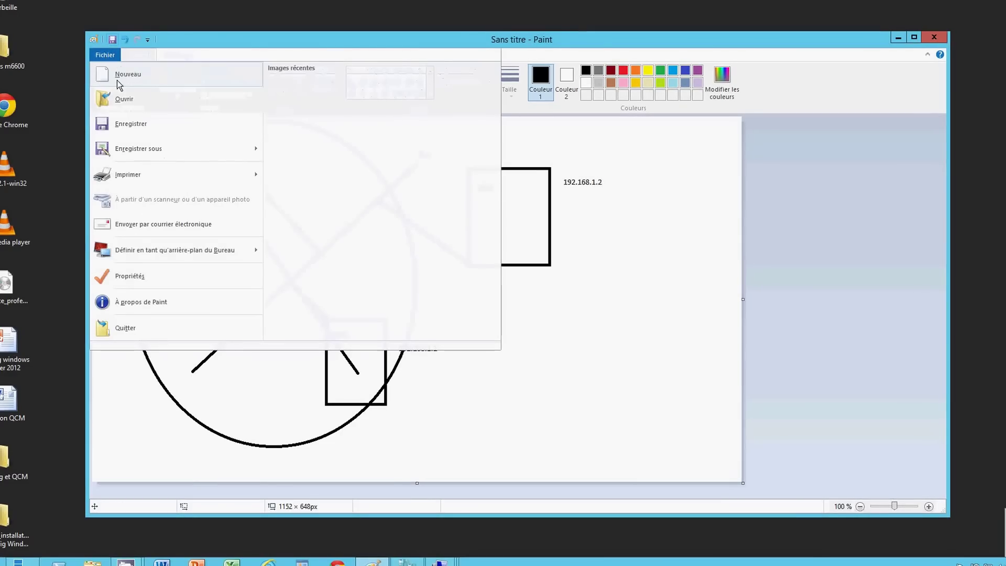
pyautogui.click(143, 81)
pyautogui.click(497, 288)
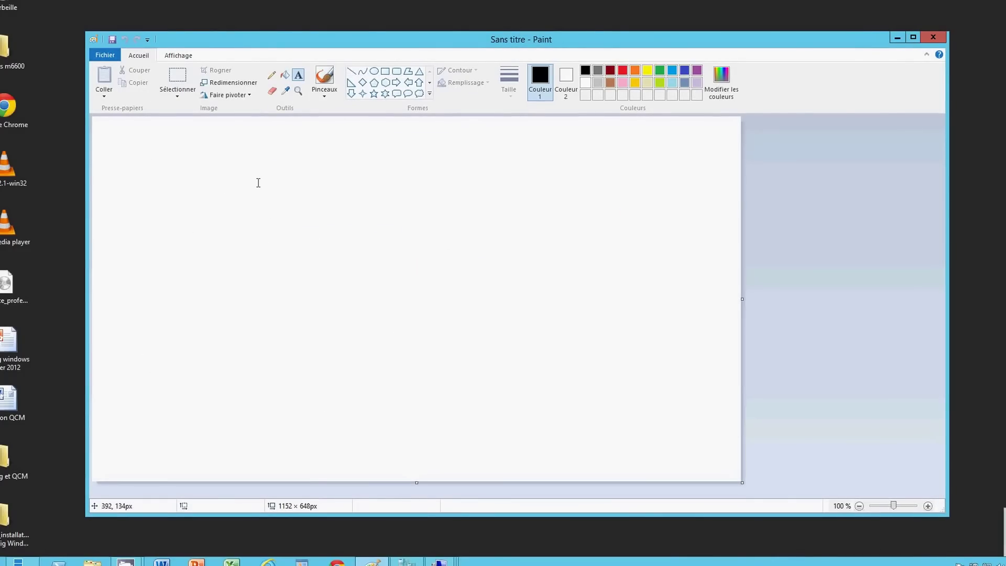
# Draw two trial rectangles, then discard them with Nouveau and Ne pas enregistrer
pyautogui.click(385, 71)
pyautogui.moveTo(397, 155); pyautogui.dragTo(506, 282)
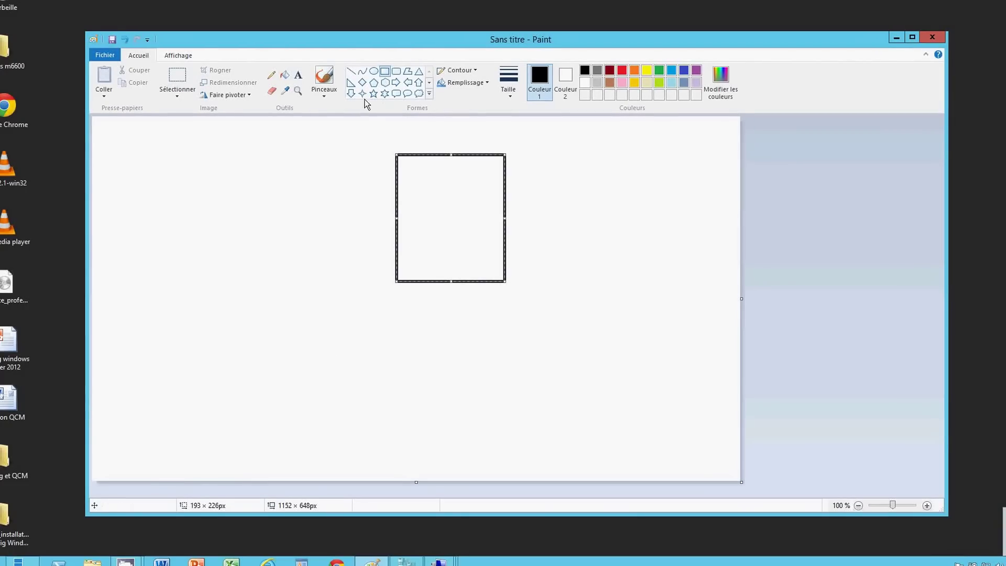
pyautogui.moveTo(224, 289); pyautogui.dragTo(363, 418)
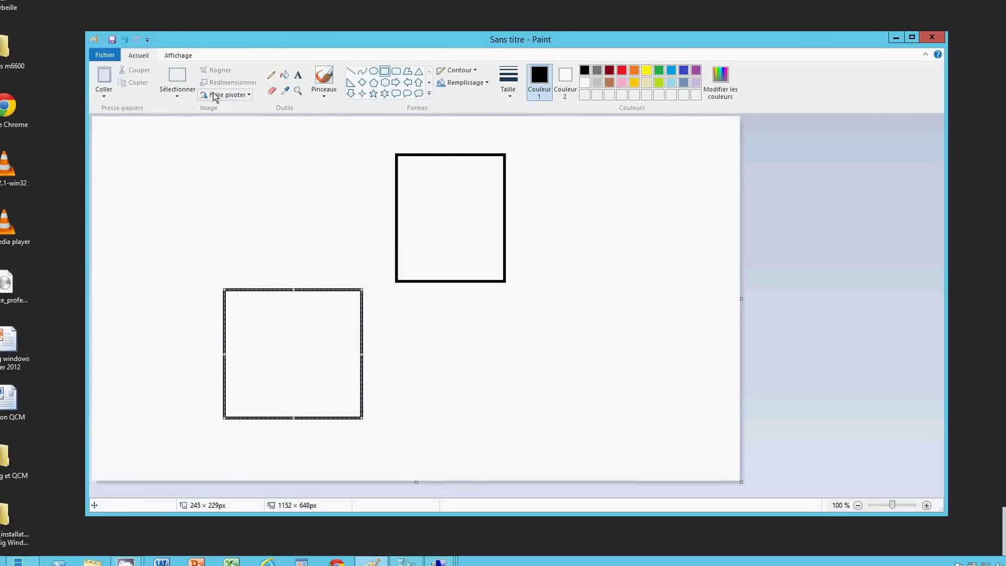
pyautogui.click(110, 55)
pyautogui.click(124, 74)
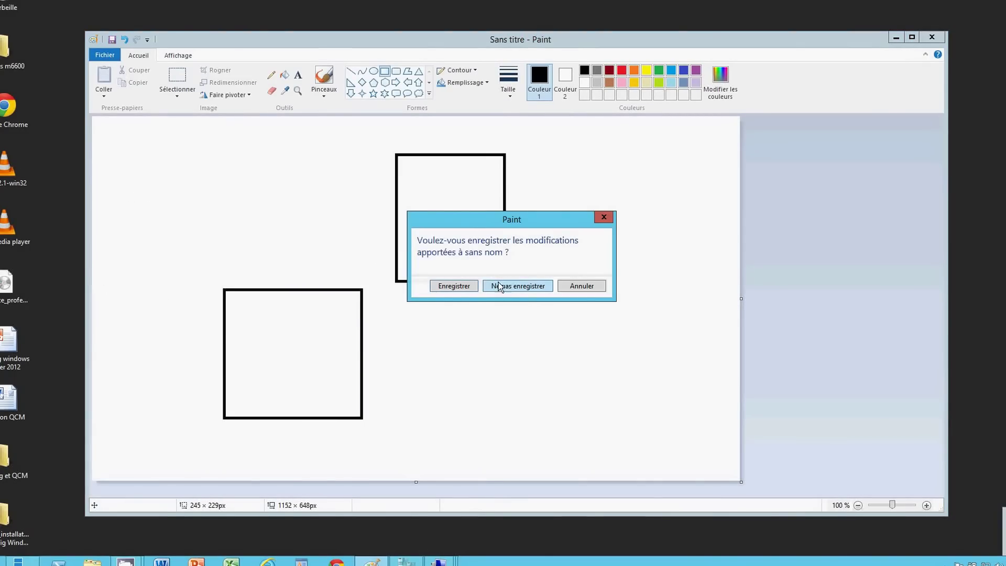
pyautogui.click(502, 286)
# Draw a large rectangle with two small boxes inside it, one upper and one lower
pyautogui.moveTo(273, 152)
pyautogui.mouseDown()
pyautogui.moveTo(276, 317)
pyautogui.moveTo(363, 318)
pyautogui.moveTo(405, 306)
pyautogui.mouseUp()
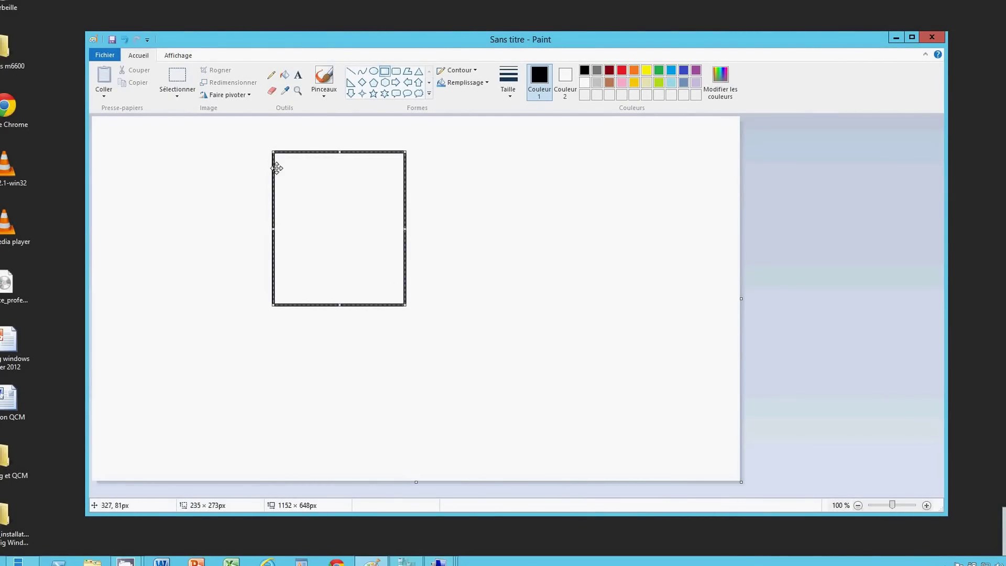
pyautogui.moveTo(280, 161); pyautogui.dragTo(291, 181)
pyautogui.click(336, 146)
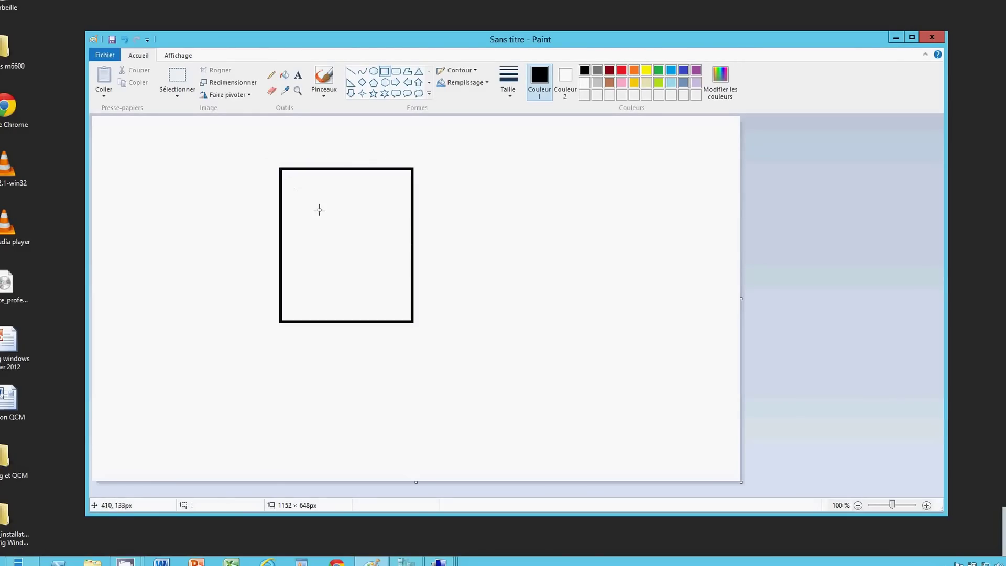
pyautogui.moveTo(285, 177); pyautogui.dragTo(334, 194)
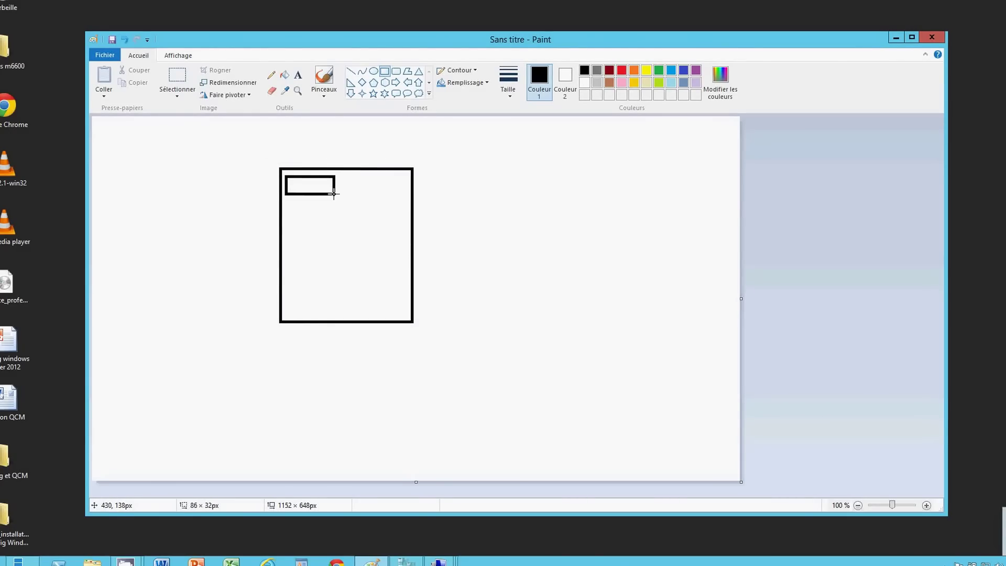
pyautogui.click(290, 268)
pyautogui.moveTo(289, 263); pyautogui.dragTo(347, 281)
pyautogui.click(295, 183)
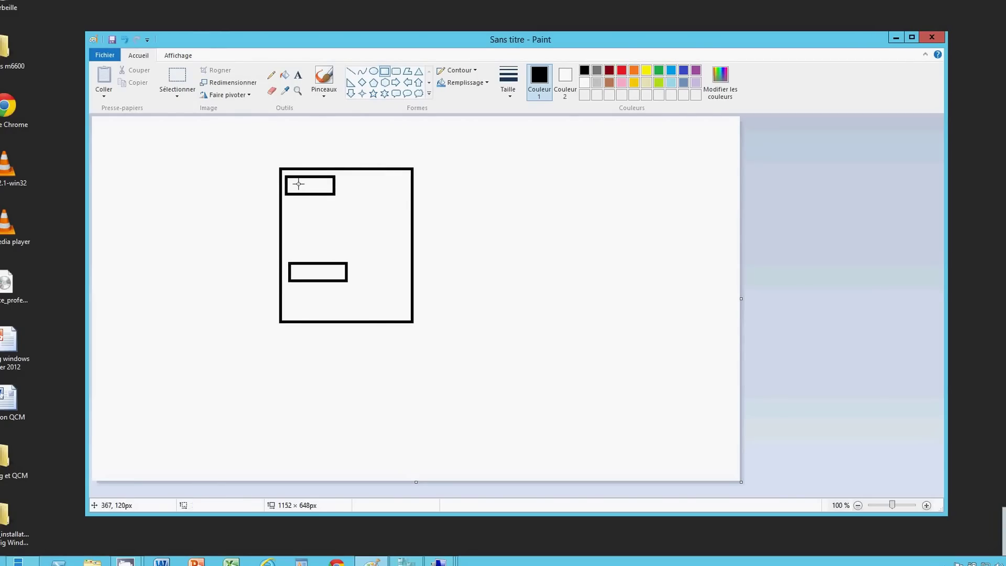
# Label the upper box nic1 and the lower box nic2 with the Text tool
pyautogui.click(298, 75)
pyautogui.click(295, 182)
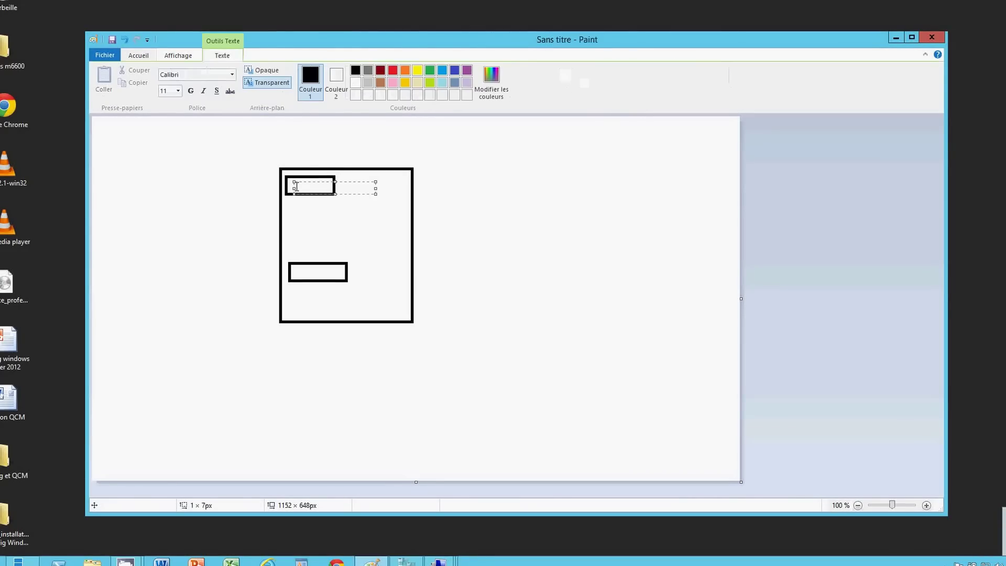
pyautogui.write('h')
pyautogui.write('ic1')
pyautogui.click(299, 273)
pyautogui.click(299, 273)
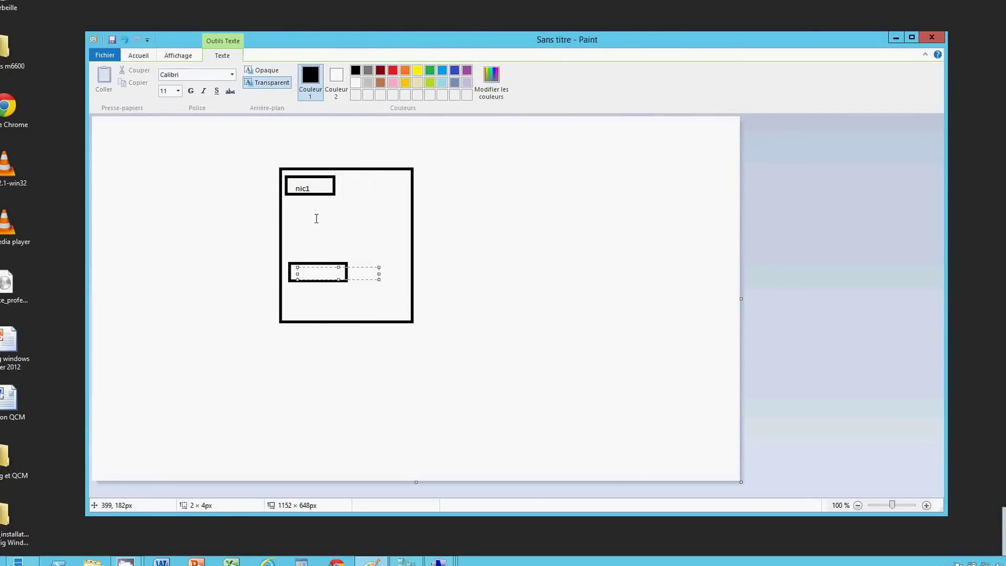
pyautogui.write('nic2')
pyautogui.click(435, 215)
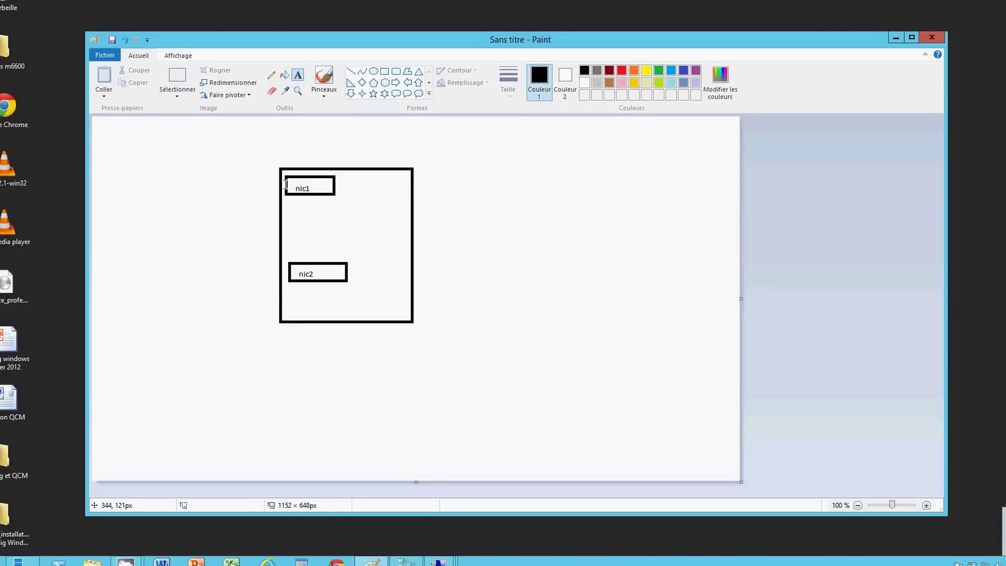
pyautogui.click(351, 71)
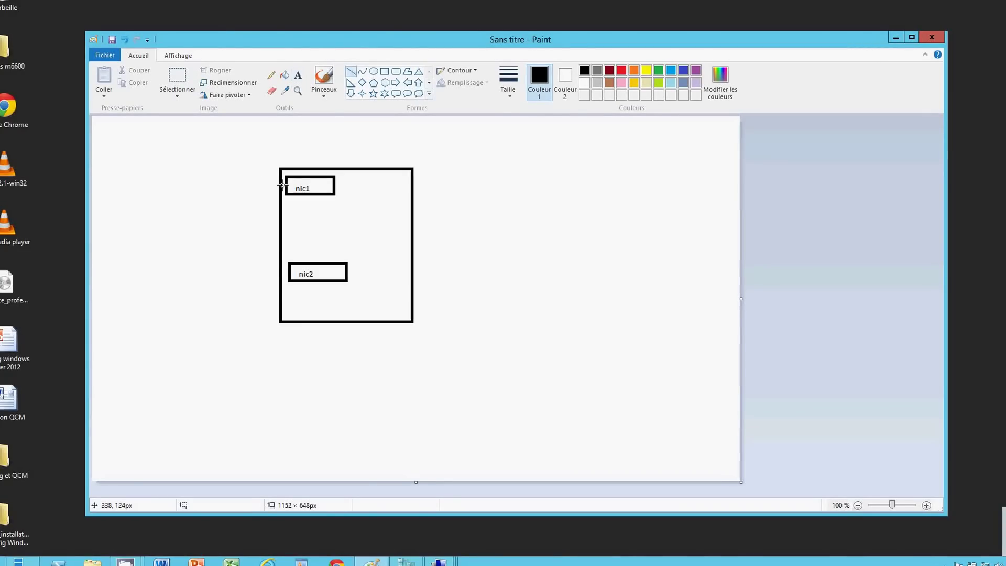
# Draw lines leading left from the nic1 and nic2 boxes and enclose both in a tall ellipse
pyautogui.moveTo(287, 184); pyautogui.dragTo(174, 175)
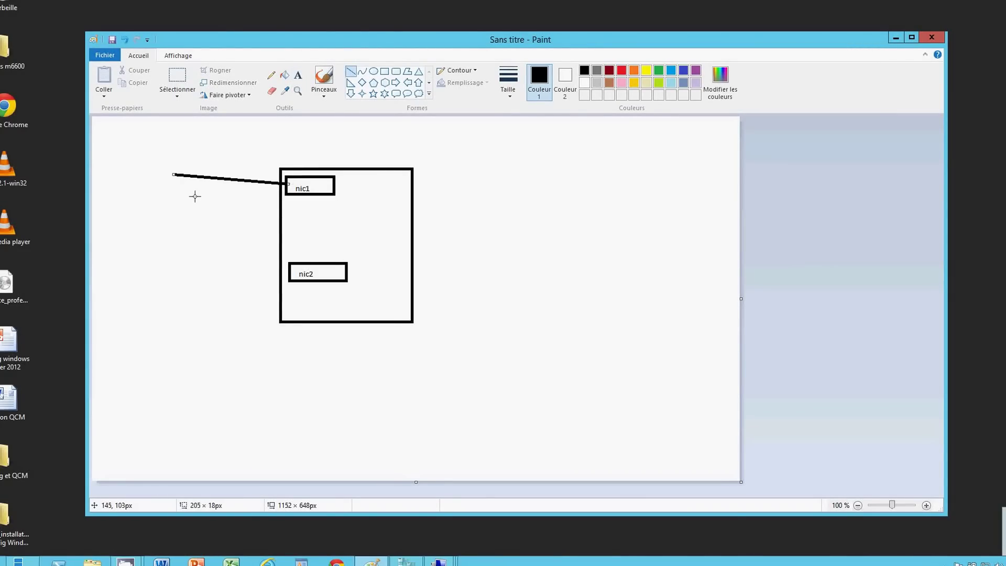
pyautogui.moveTo(288, 272); pyautogui.dragTo(155, 237)
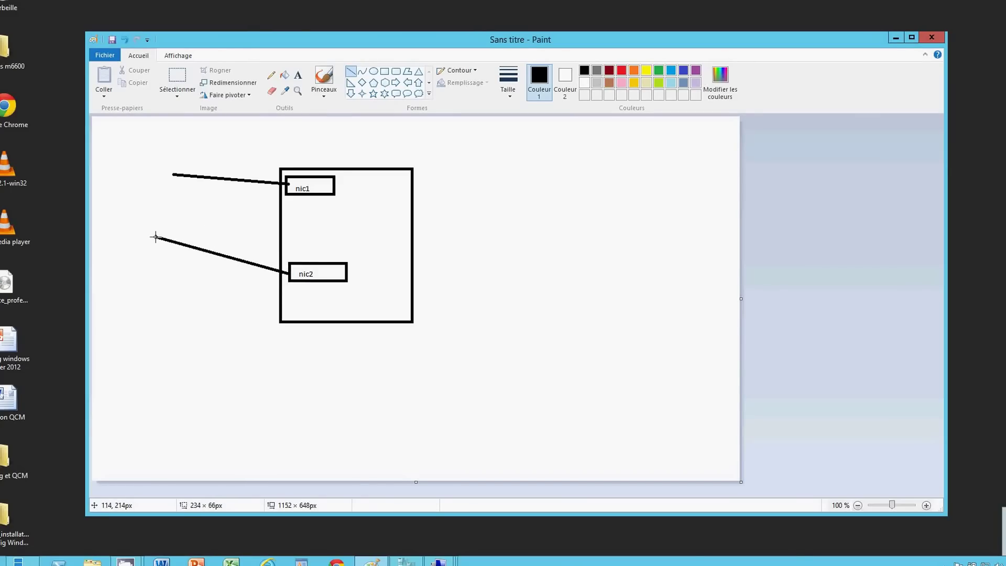
pyautogui.click(374, 72)
pyautogui.moveTo(240, 137); pyautogui.dragTo(189, 288)
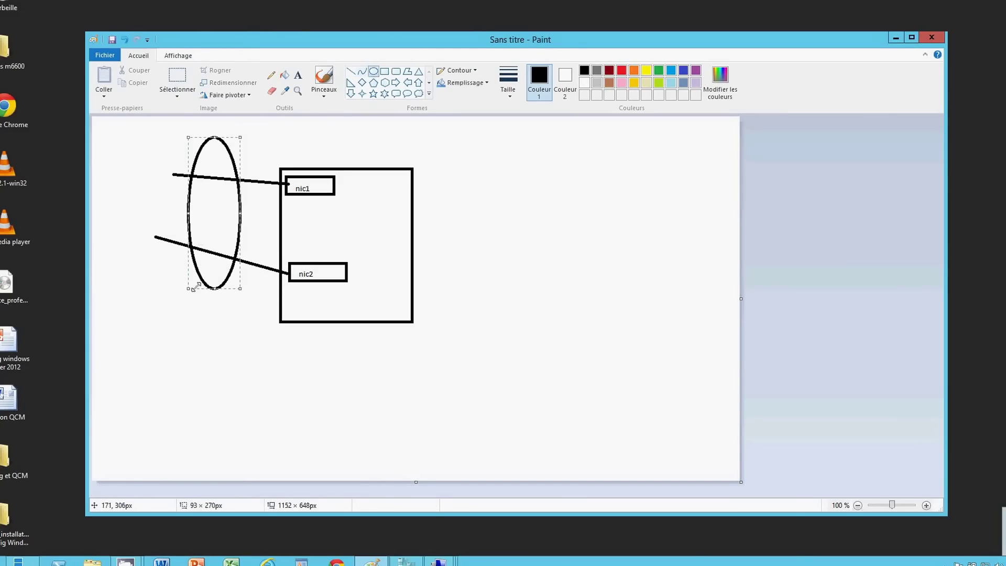
pyautogui.click(232, 321)
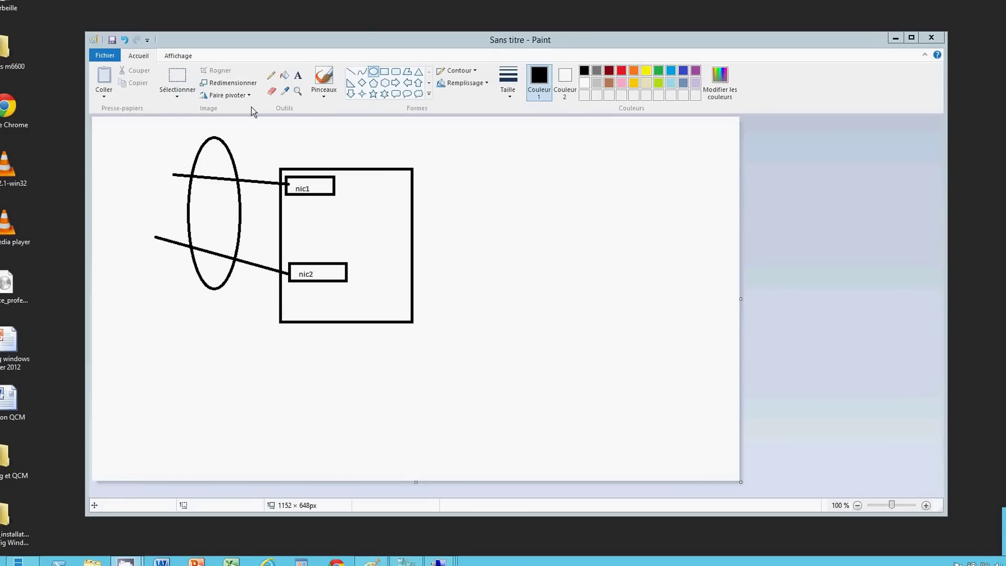
# Draw a small ellipse left of the big one, then undo it with Ctrl+Z
pyautogui.click(349, 71)
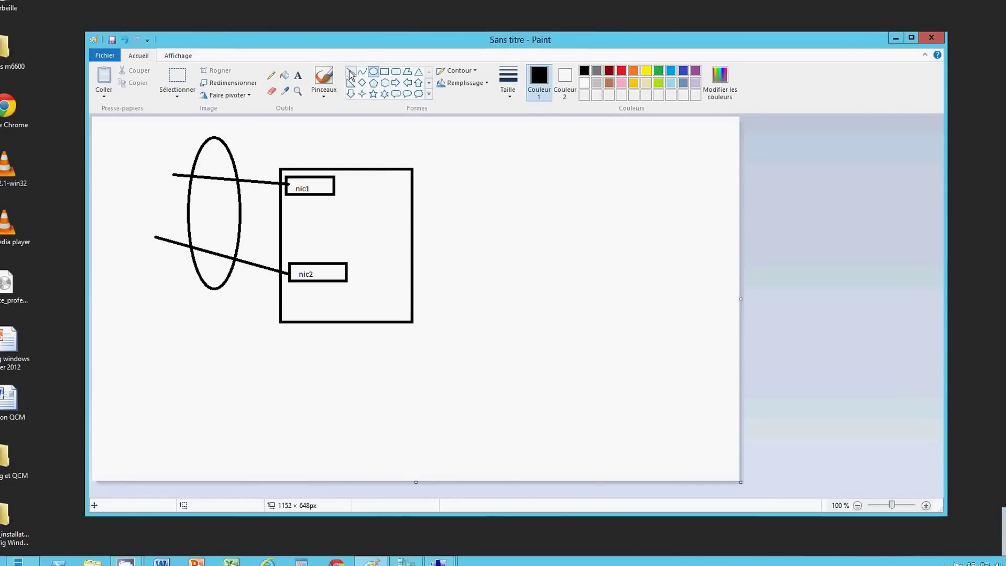
pyautogui.moveTo(158, 189)
pyautogui.mouseDown()
pyautogui.moveTo(192, 116)
pyautogui.moveTo(176, 139)
pyautogui.mouseUp()
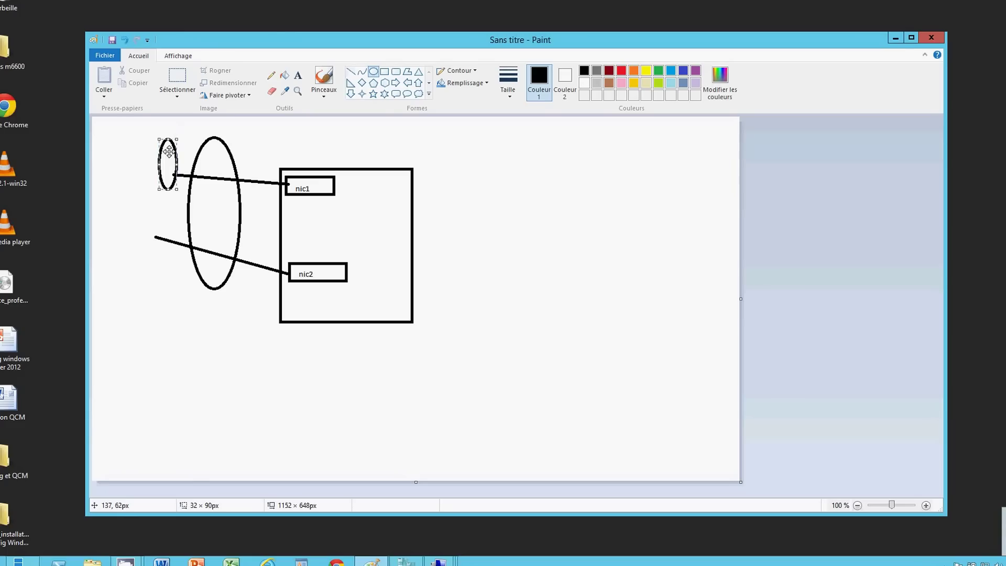
pyautogui.hotkey('ctrl', 'z')
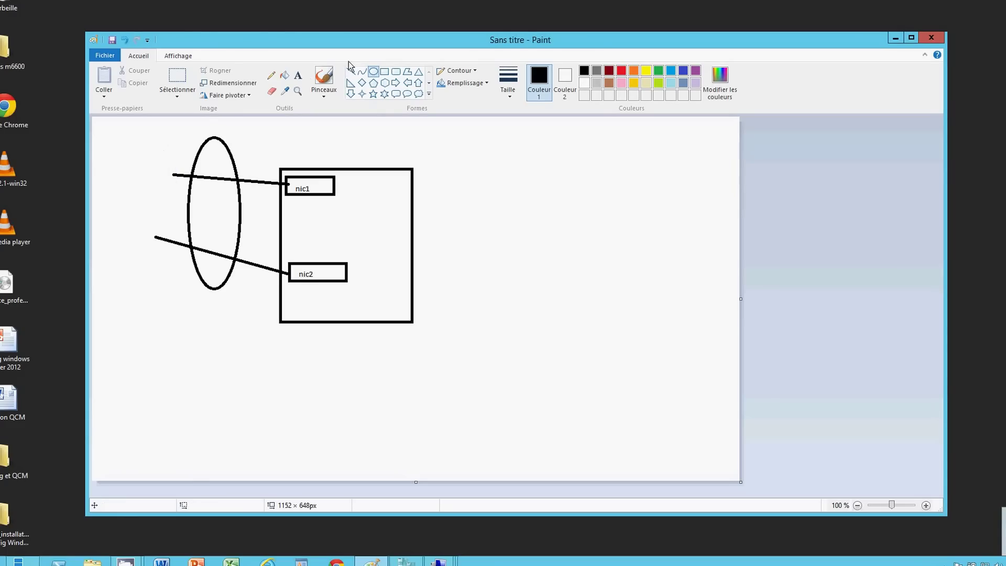
# Draw three crossing lines left of the ellipse, then close Paint
pyautogui.click(351, 72)
pyautogui.moveTo(145, 213); pyautogui.dragTo(199, 136)
pyautogui.moveTo(143, 249); pyautogui.dragTo(187, 199)
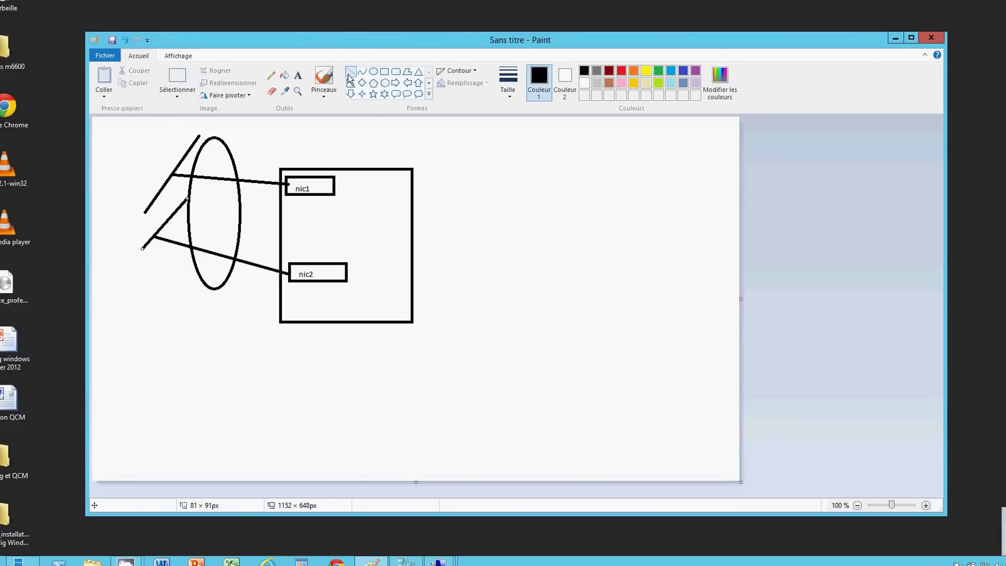
pyautogui.click(157, 158)
pyautogui.moveTo(157, 158); pyautogui.dragTo(187, 317)
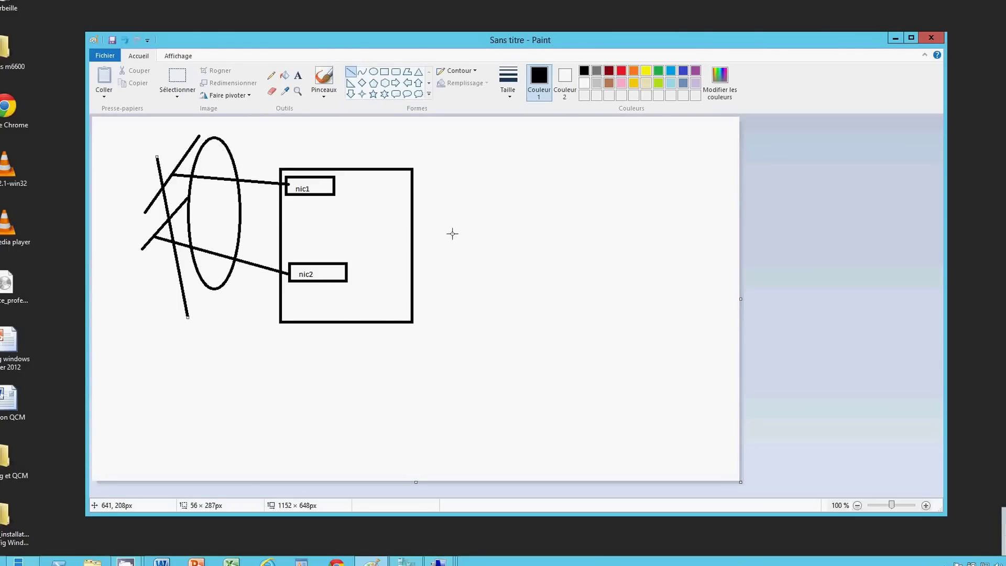
pyautogui.click(931, 38)
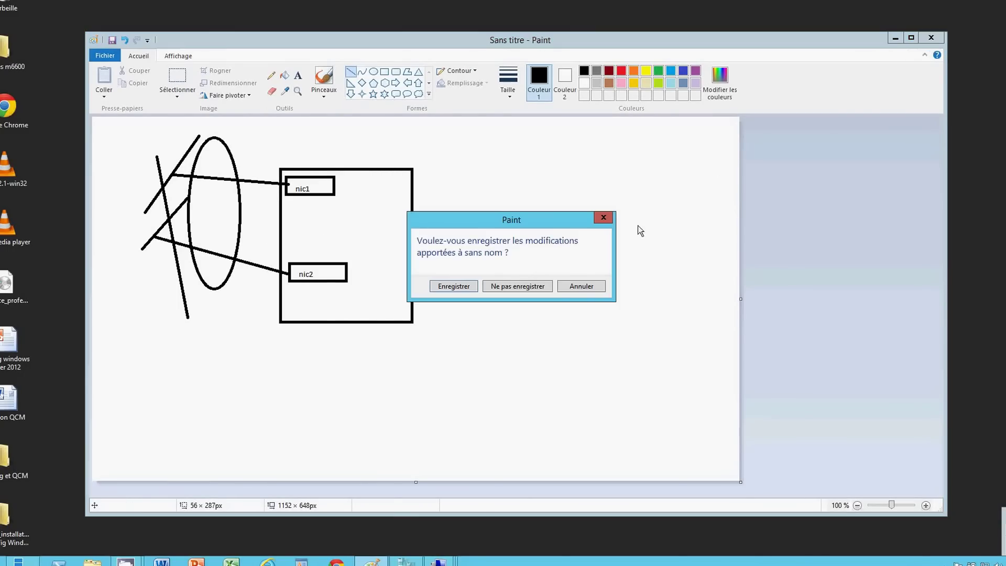
# Close Paint without saving the diagram and return to the vm1 virtual machine window
pyautogui.click(527, 286)
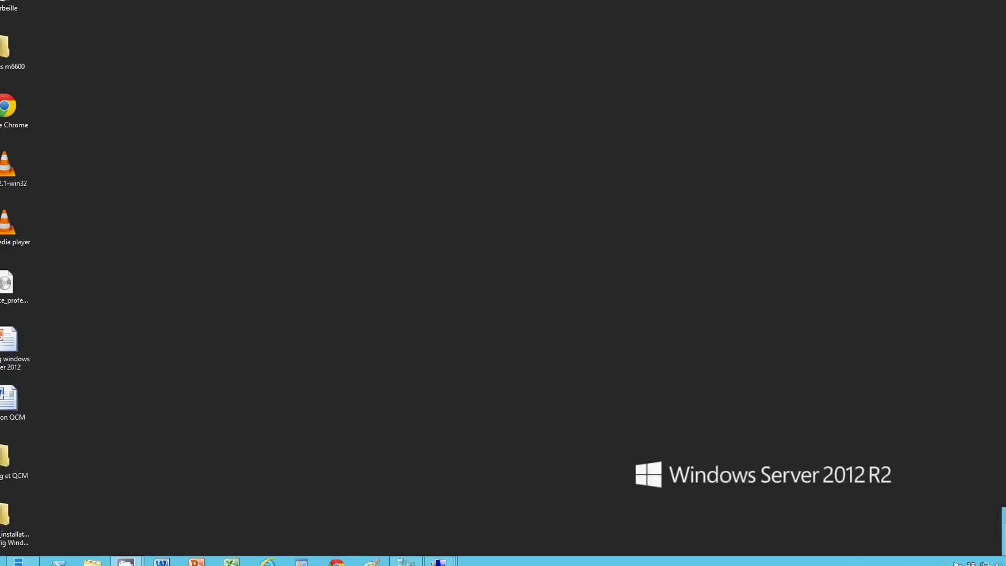
pyautogui.moveTo(441, 561)
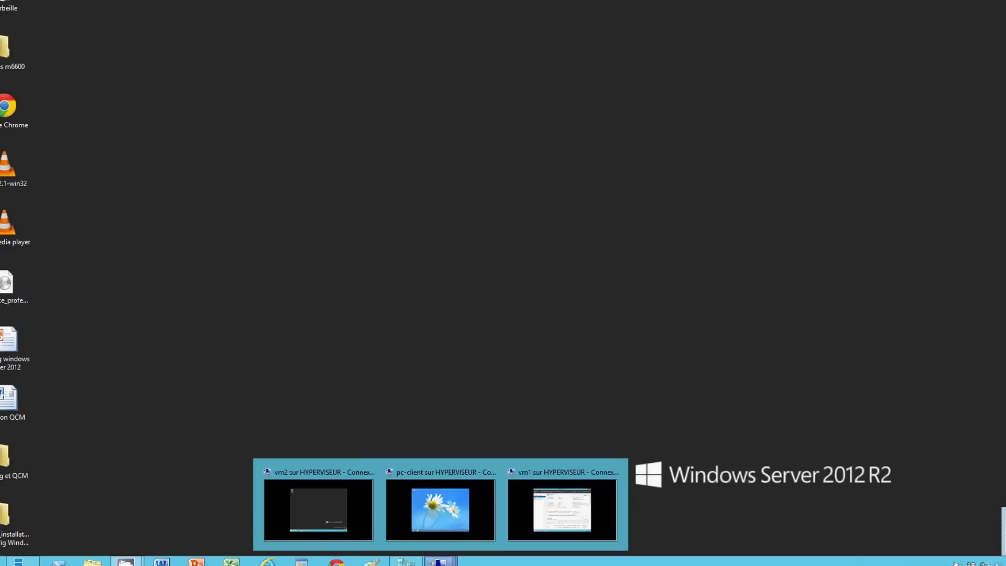
pyautogui.click(537, 521)
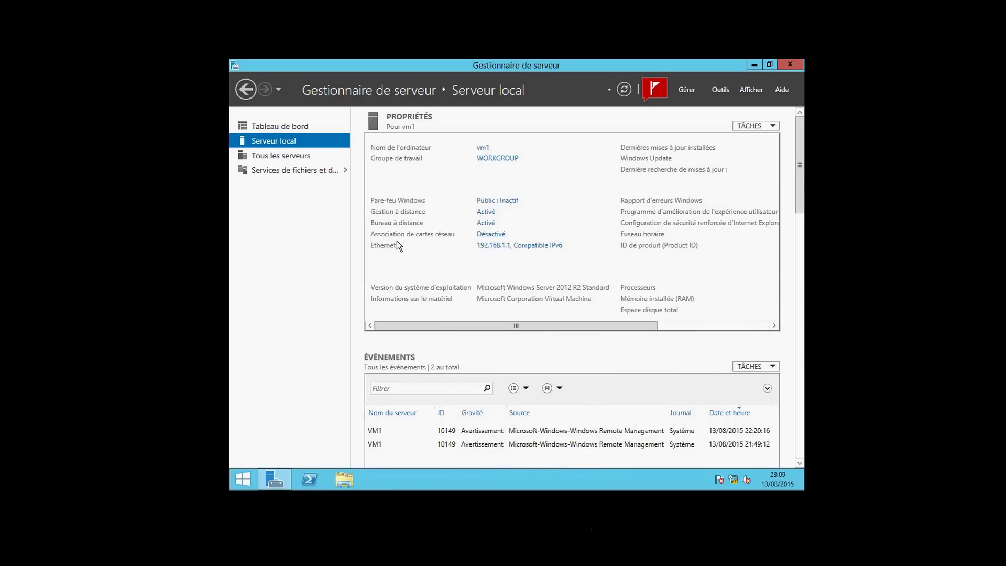
# Open the Association de cartes réseau window, check its TÂCHES menu, close it, and dismiss the Gérer menu
pyautogui.click(487, 236)
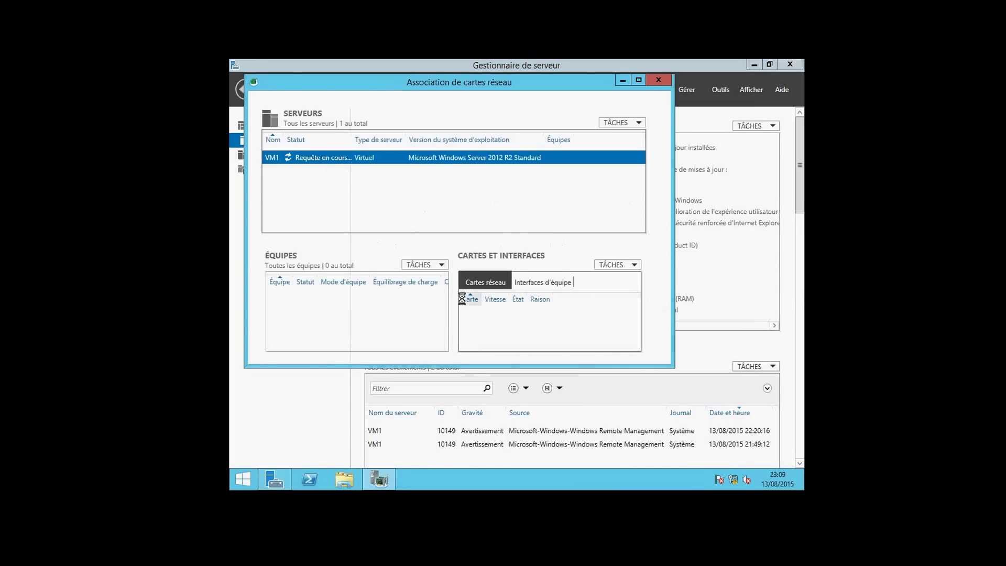
pyautogui.click(440, 268)
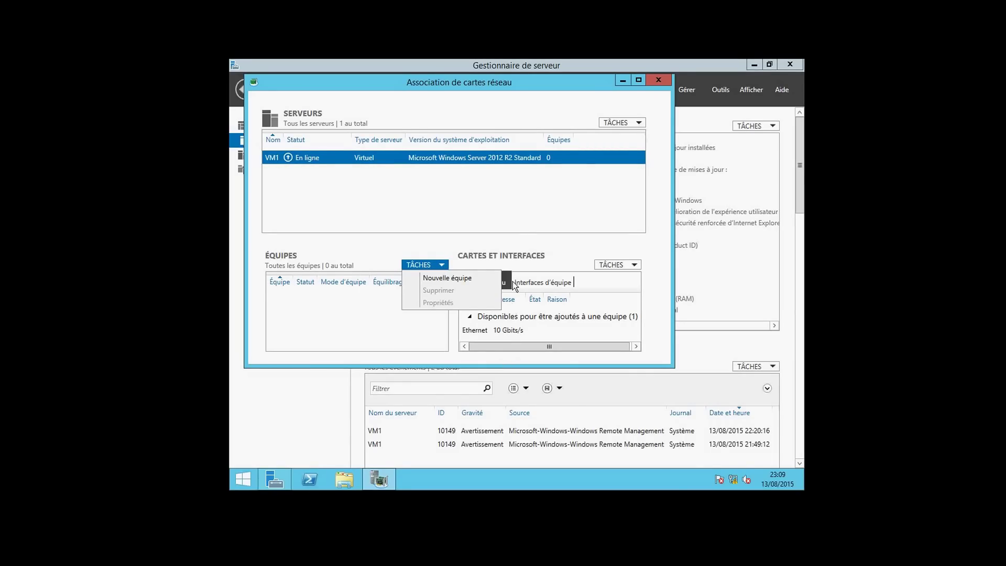
pyautogui.click(373, 245)
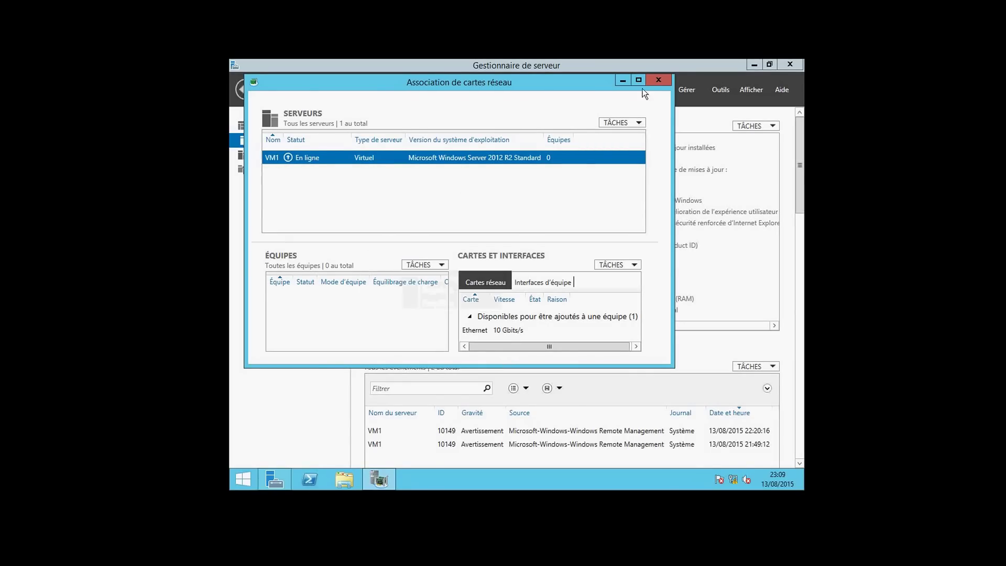
pyautogui.click(659, 80)
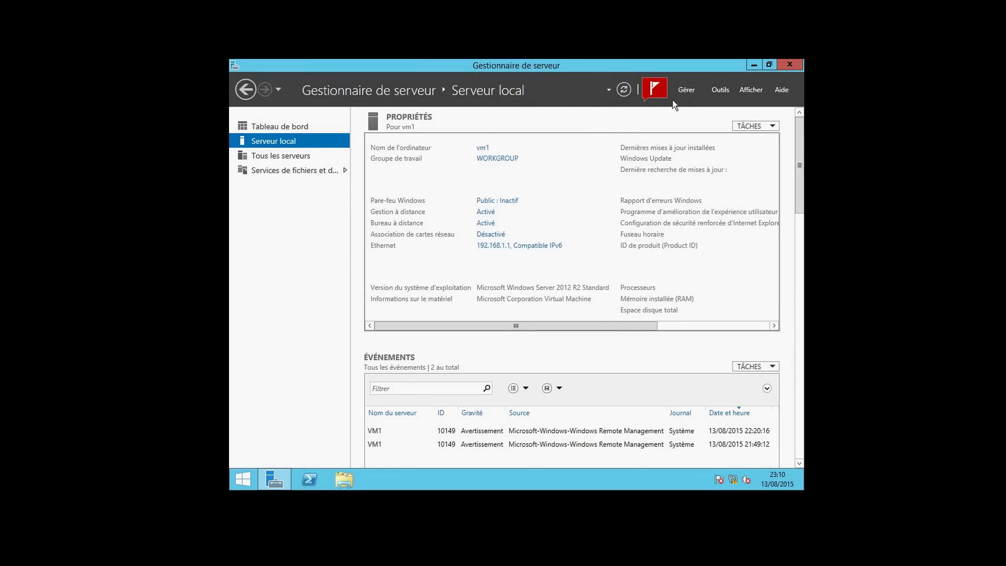
pyautogui.click(685, 89)
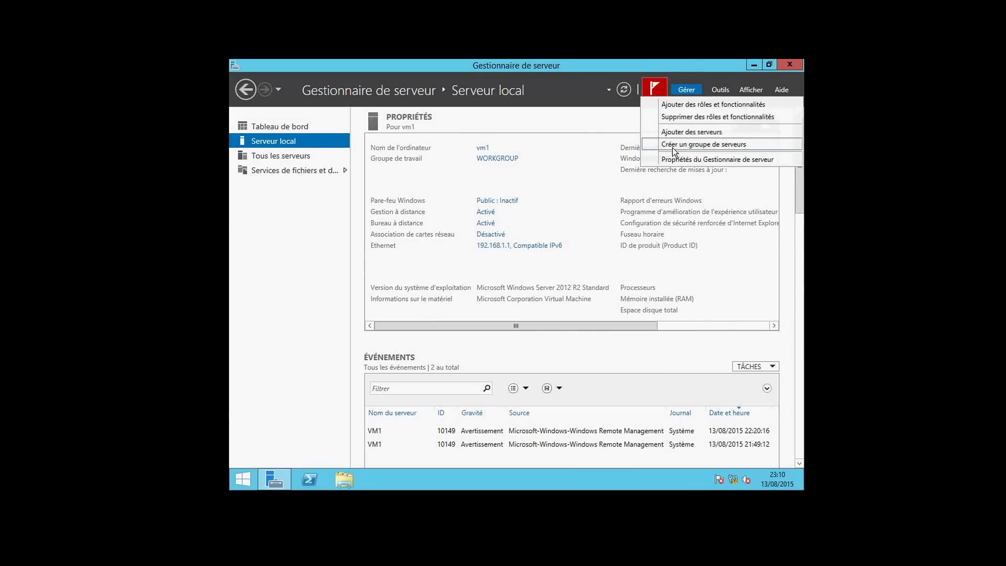
pyautogui.click(558, 193)
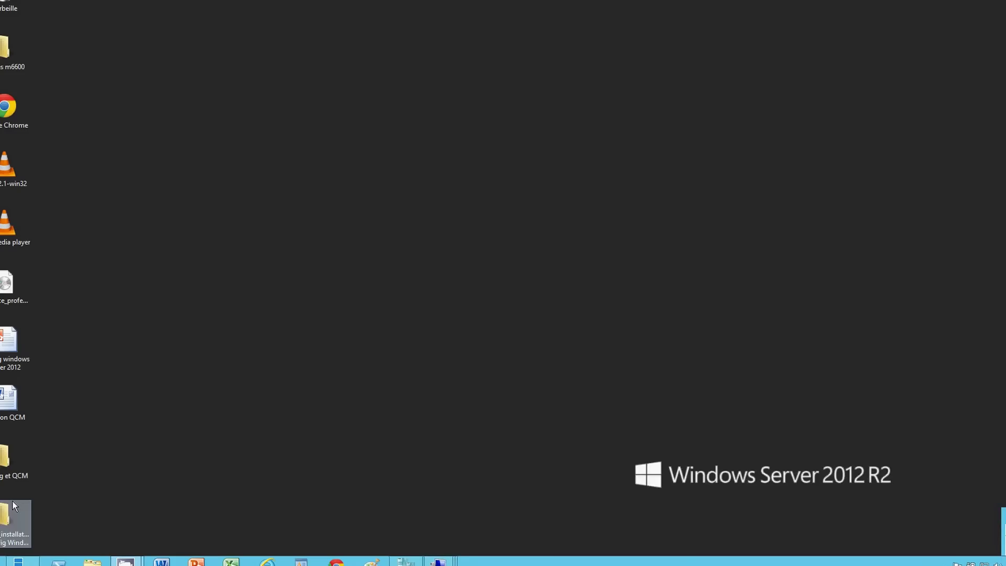
# Open the QCM2 document from the videos_installation et config Windows server2012 folder in Word
pyautogui.doubleClick(3, 462)
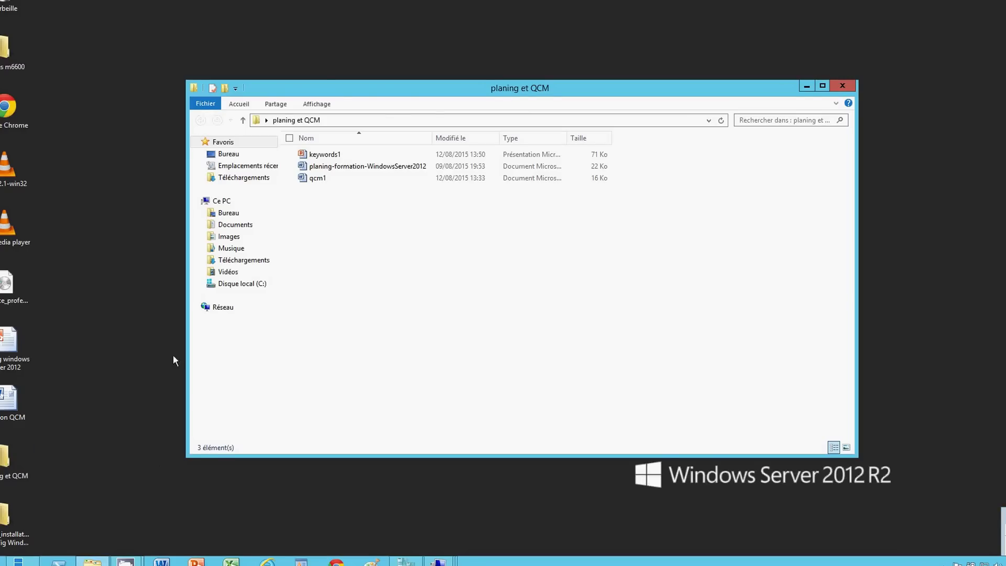
pyautogui.click(844, 86)
pyautogui.click(2, 529)
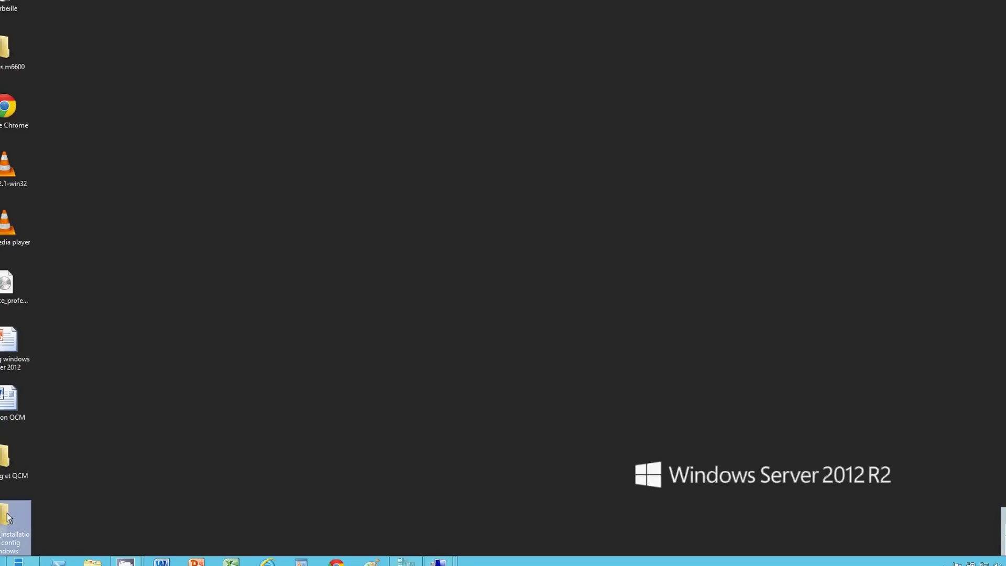
pyautogui.doubleClick(7, 517)
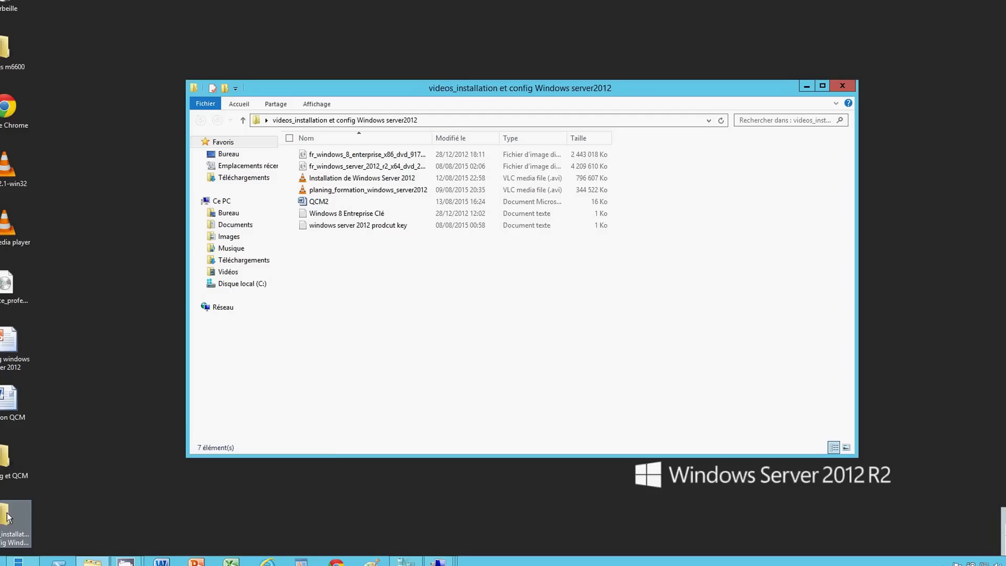
pyautogui.click(310, 204)
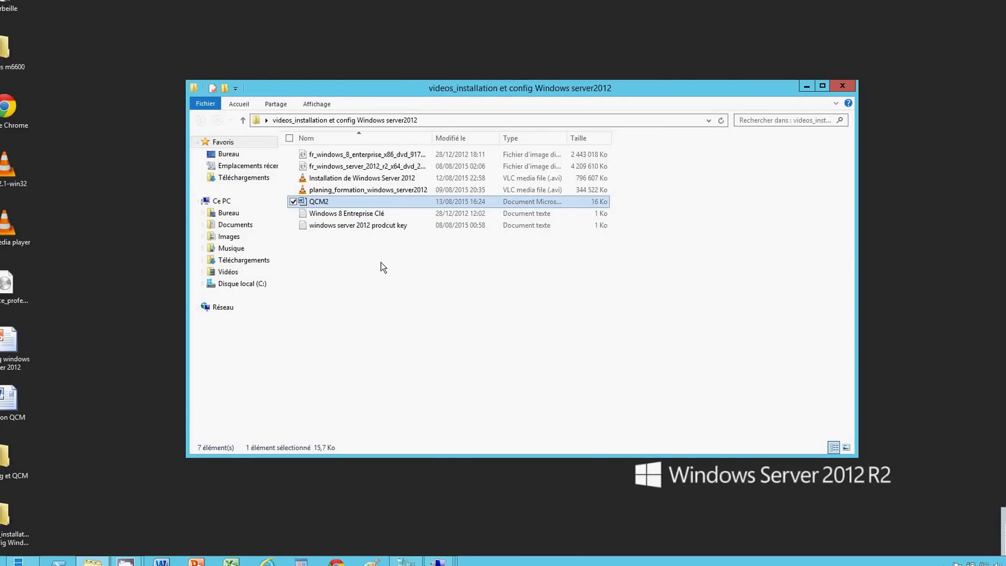
pyautogui.press('Return')
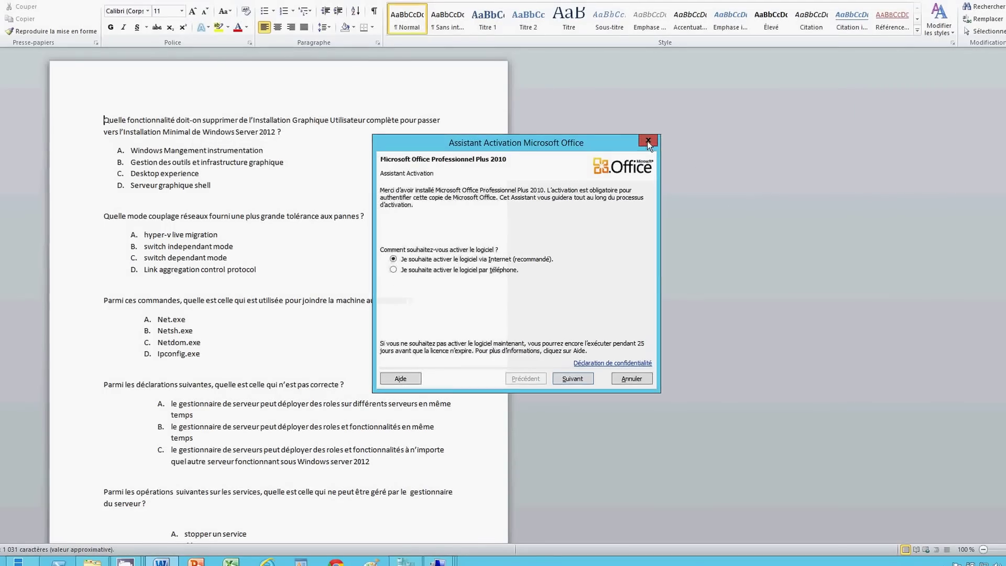
# Dismiss the activation prompt and make the whole quiz text bold at size 14
pyautogui.click(647, 141)
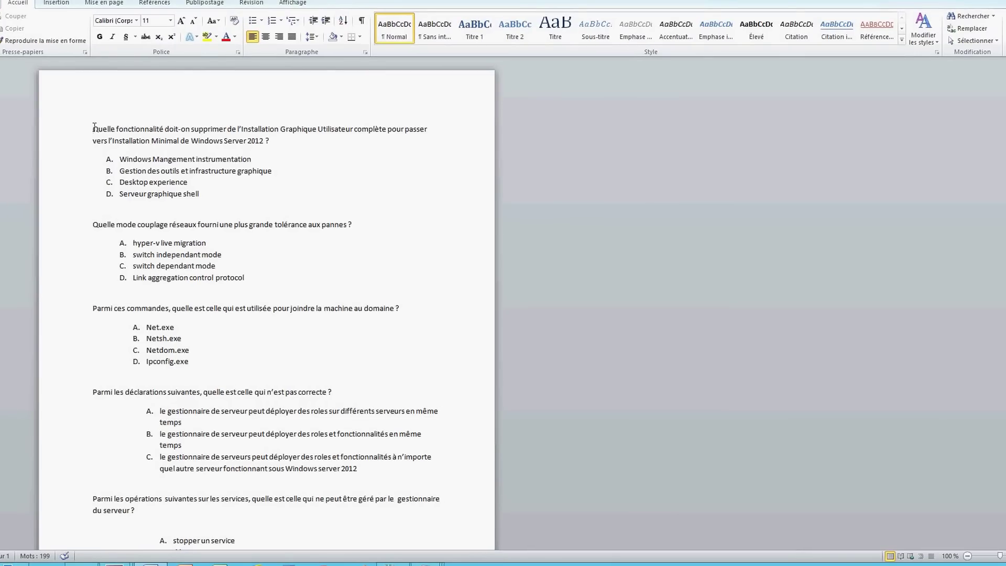
pyautogui.moveTo(93, 128); pyautogui.dragTo(174, 513)
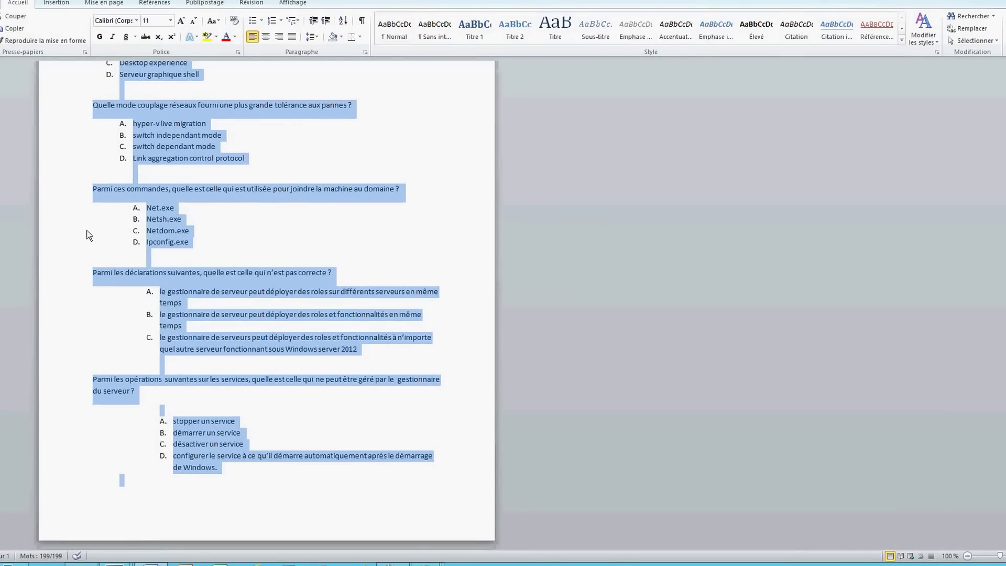
pyautogui.click(100, 37)
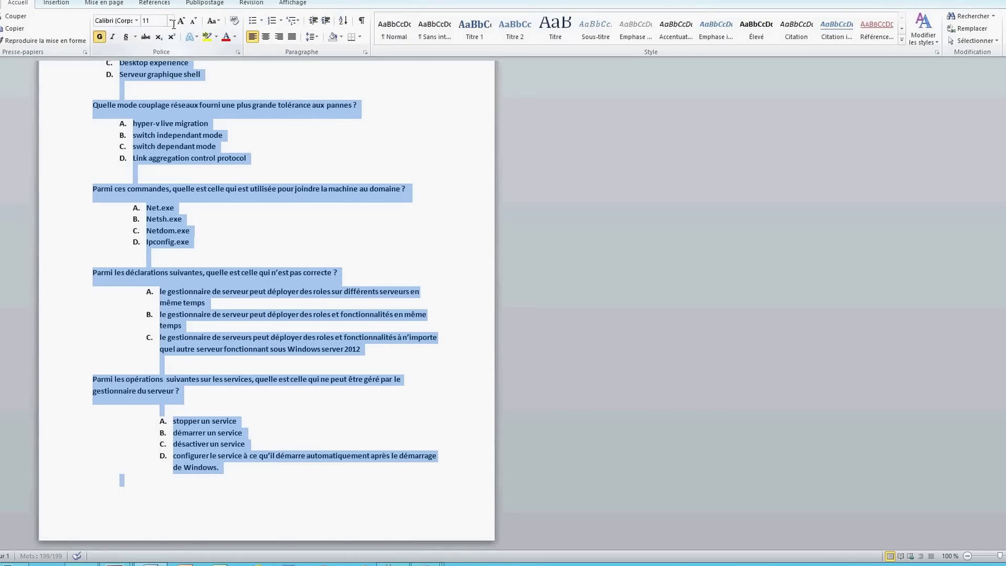
pyautogui.click(171, 21)
pyautogui.click(149, 80)
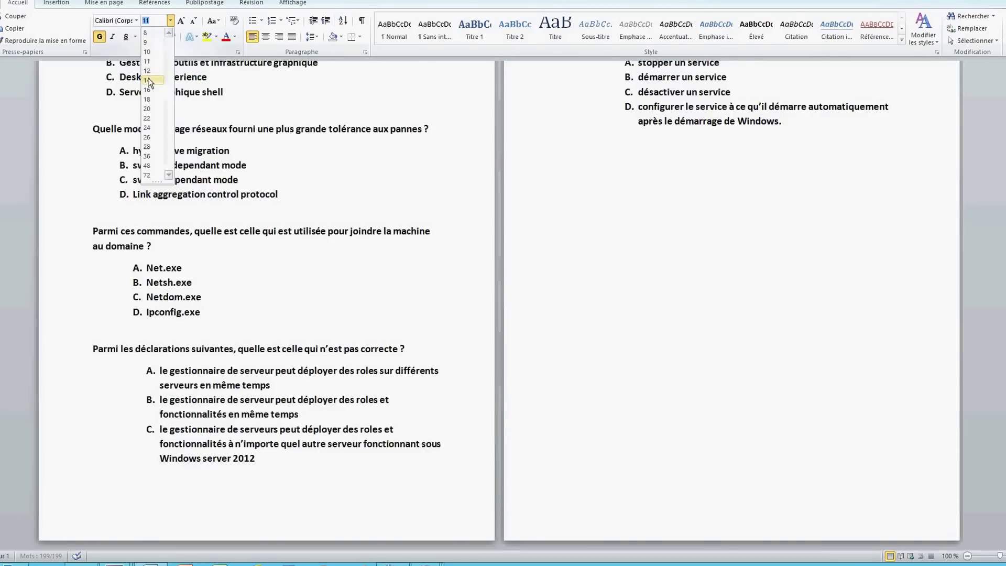
pyautogui.click(734, 254)
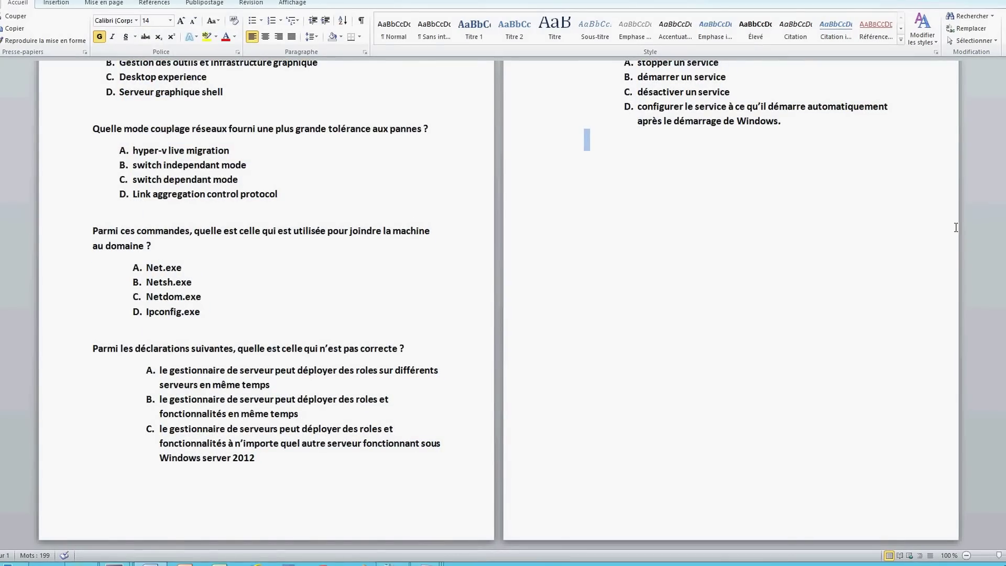
pyautogui.scroll(2, 734, 254)
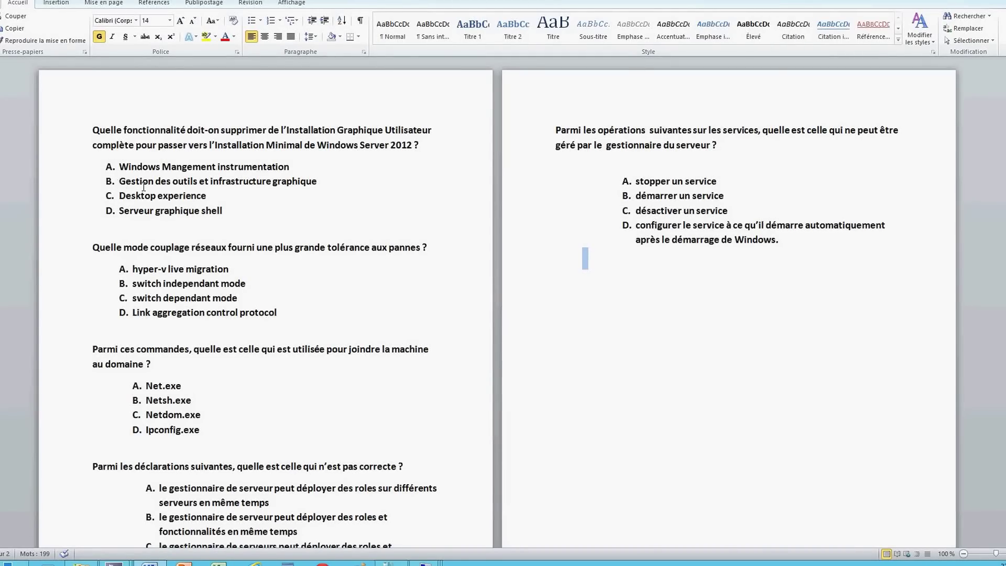
# Colour answers B and D (Serveur graphique shell) of the first question red
pyautogui.moveTo(119, 181); pyautogui.dragTo(320, 182)
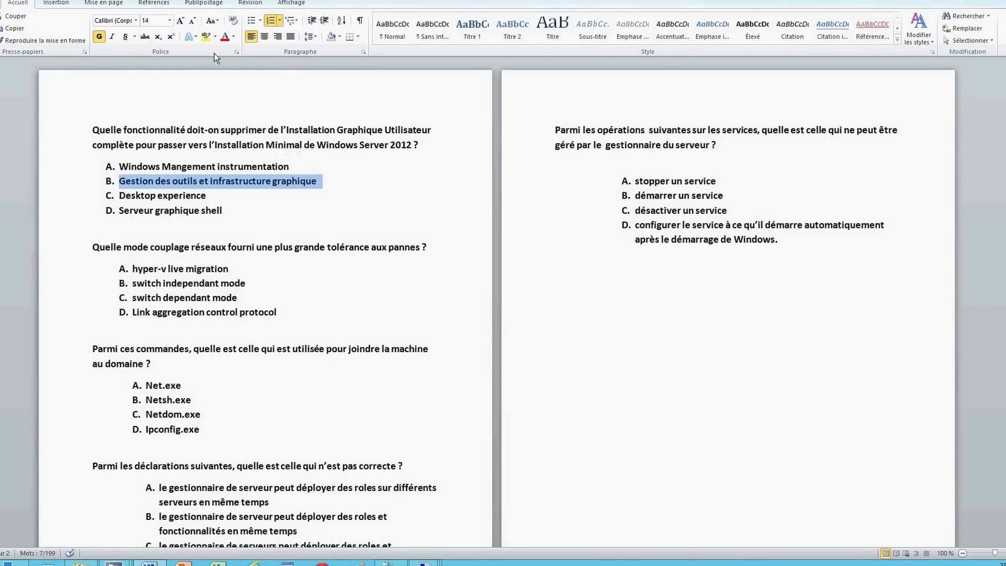
pyautogui.click(229, 35)
pyautogui.moveTo(120, 210); pyautogui.dragTo(223, 212)
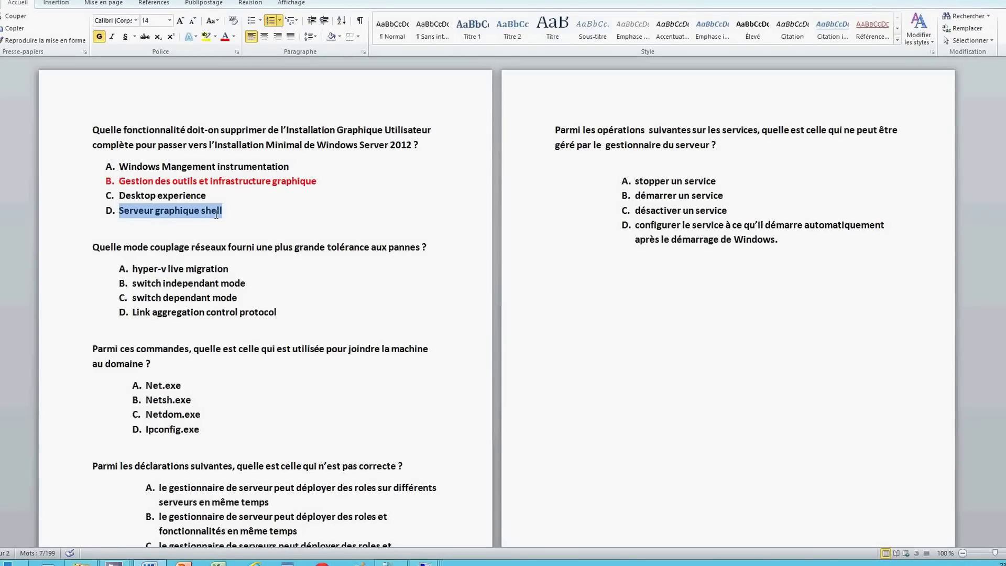
pyautogui.click(225, 37)
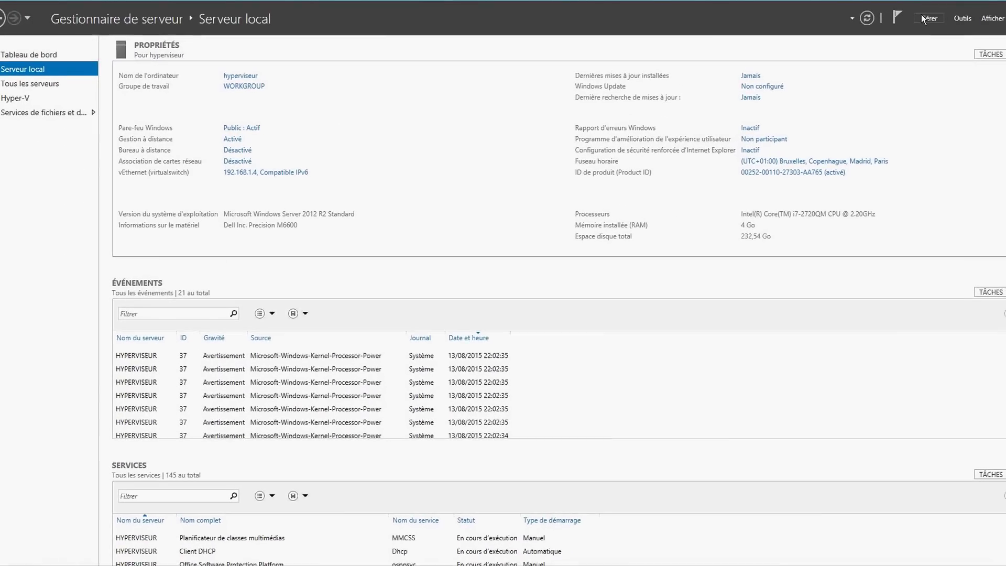
# Run Supprimer des rôles et fonctionnalités to the Fonctionnalités page and expand Interfaces utilisateur et infrastructure
pyautogui.click(924, 18)
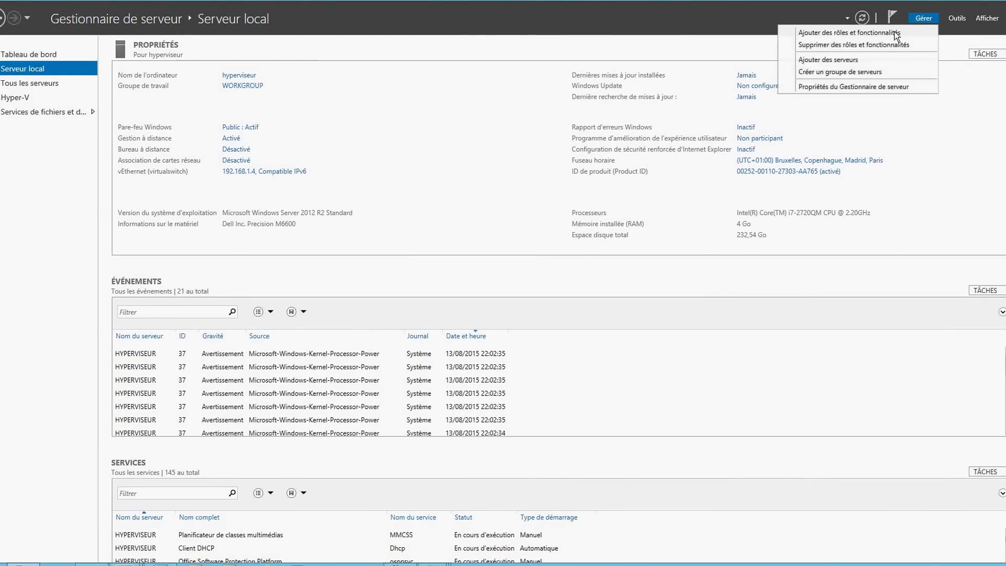
pyautogui.click(897, 34)
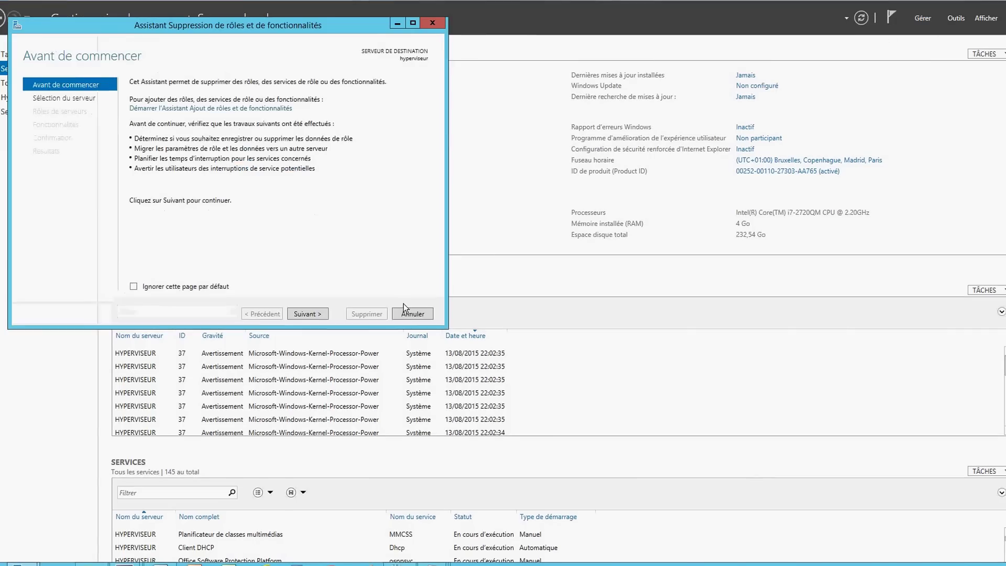
pyautogui.click(318, 315)
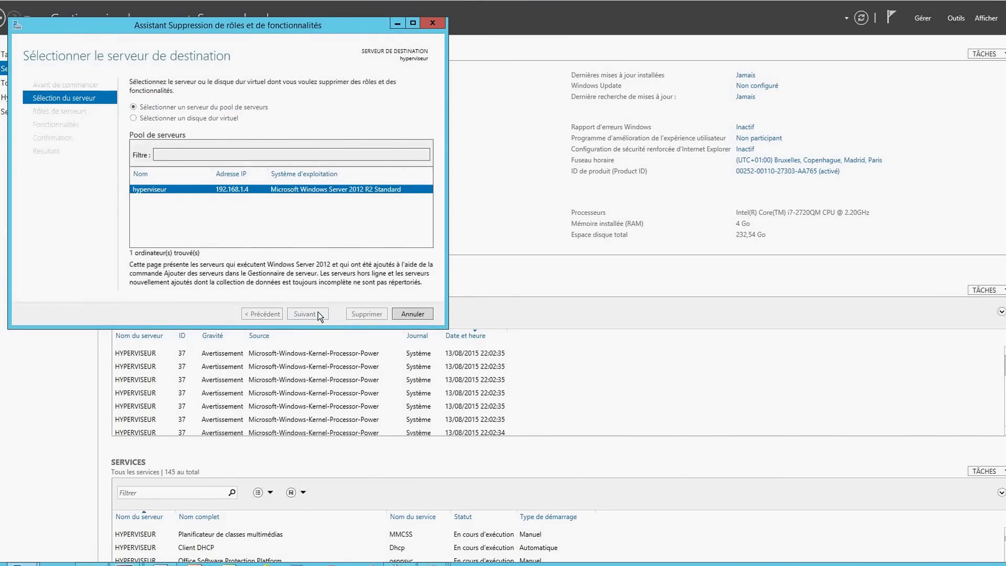
pyautogui.click(305, 314)
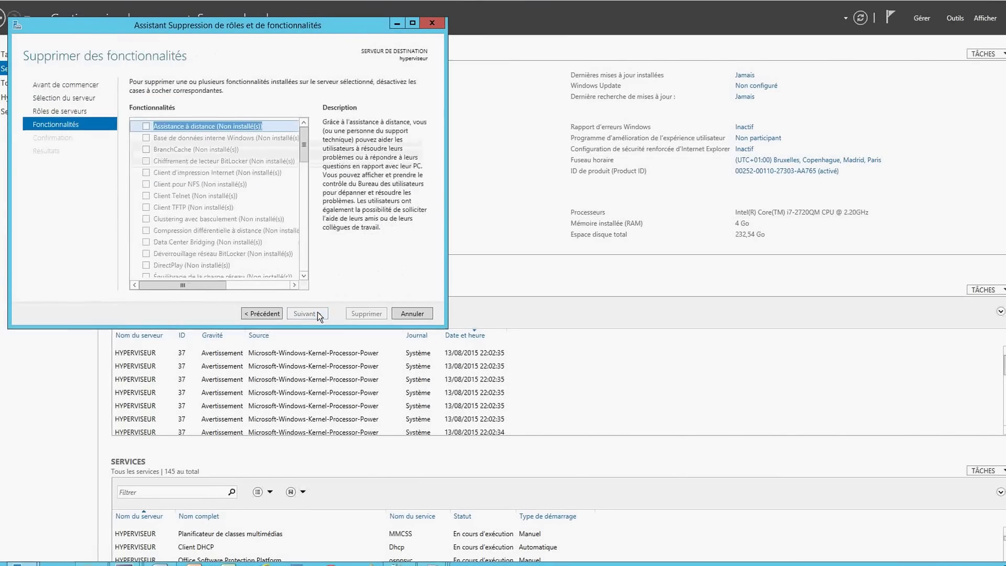
pyautogui.moveTo(305, 150); pyautogui.dragTo(304, 191)
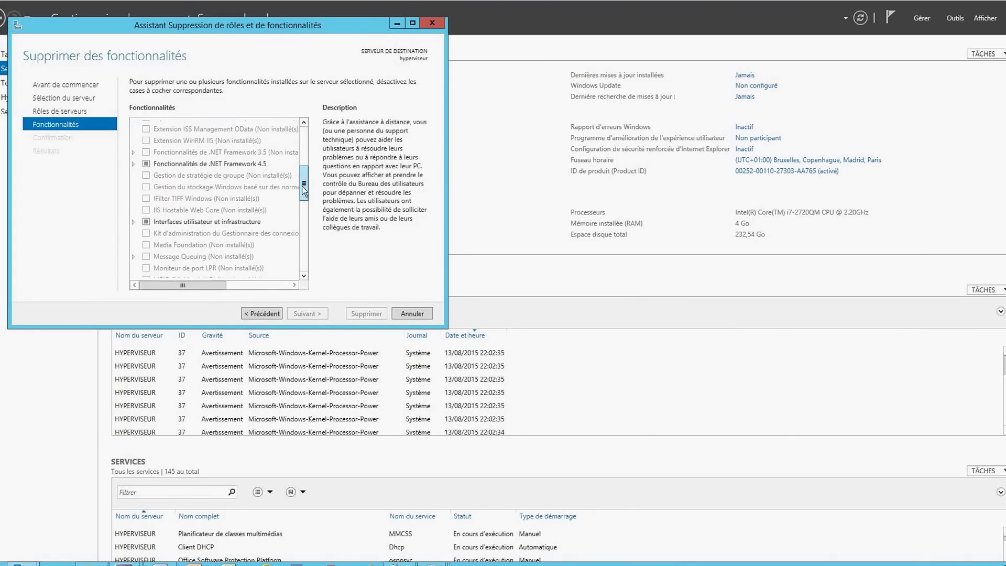
pyautogui.click(134, 220)
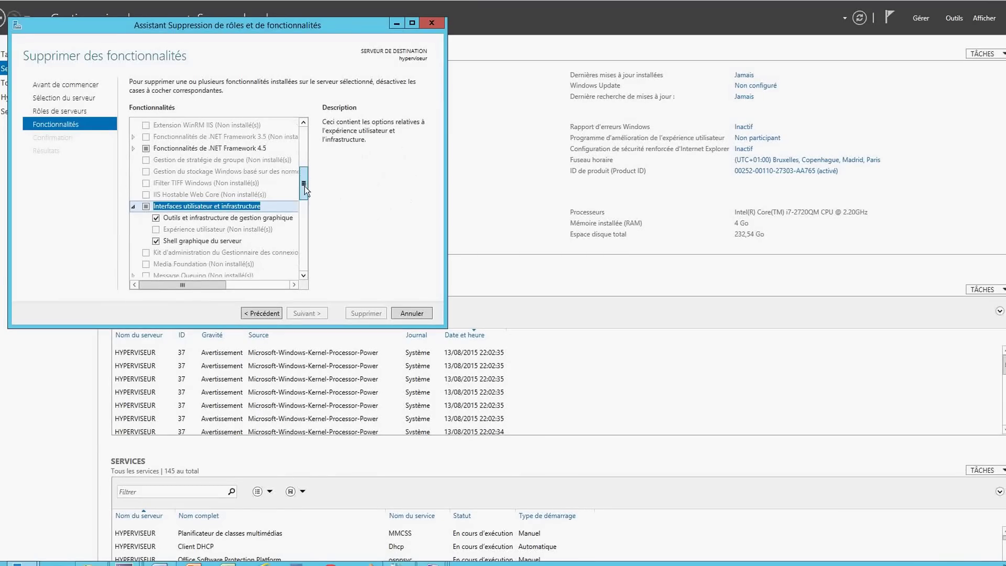
pyautogui.scroll(-1, 304, 187)
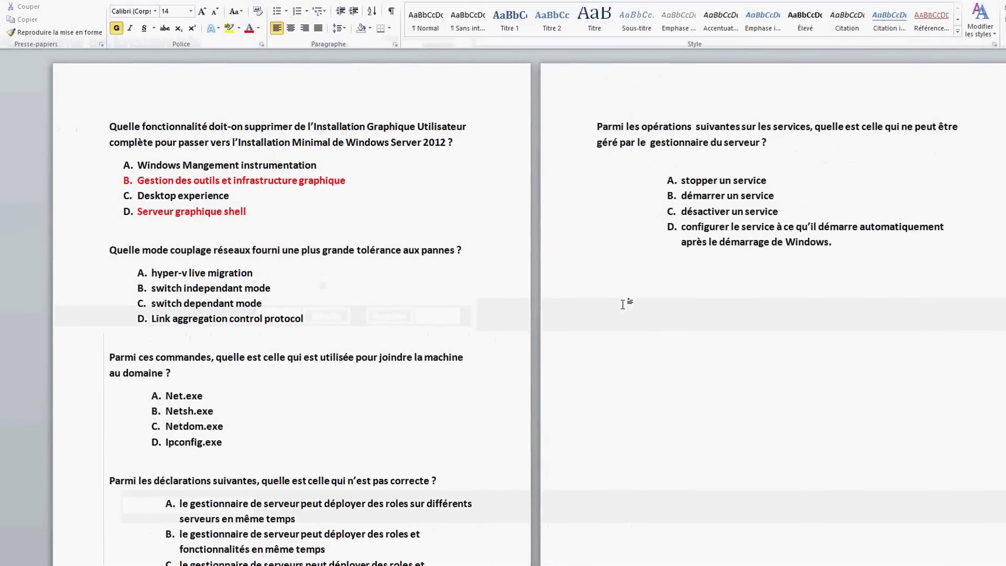
# Type 'Install-windowsfeature server-gui-shell server-gui-mgmt-infra -restart' below the last question on page 2, spacing its parts
pyautogui.doubleClick(623, 303)
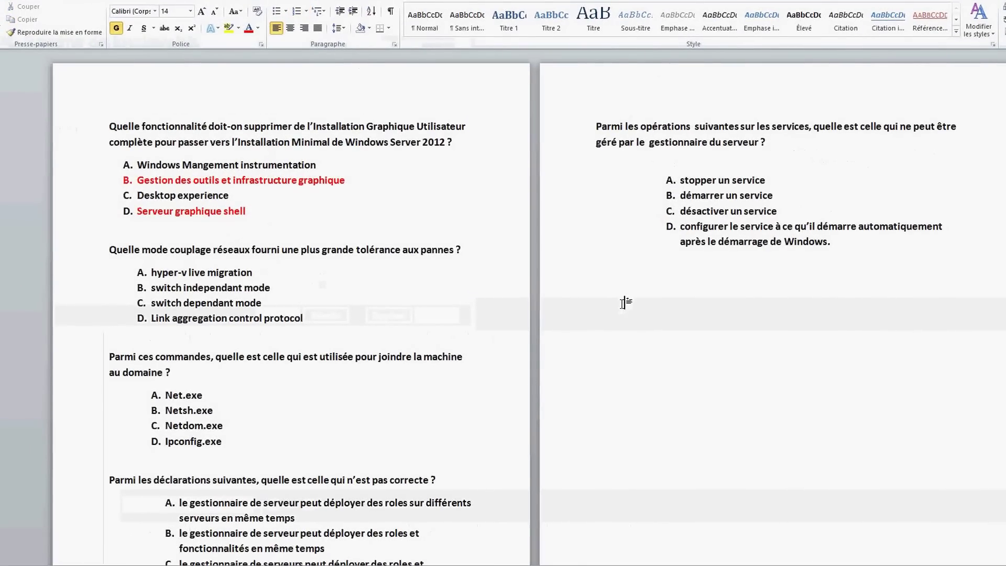
pyautogui.write('Install-')
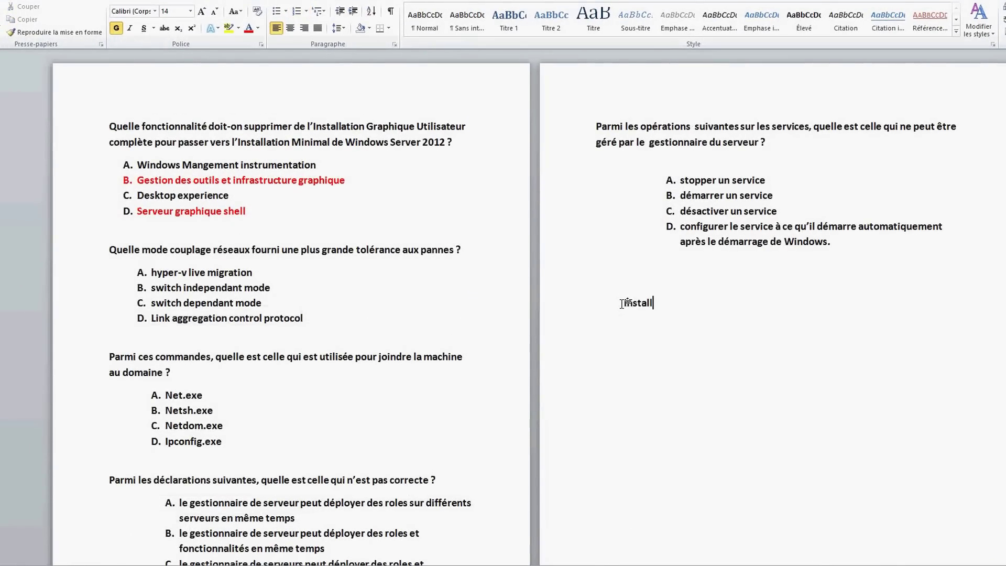
pyautogui.write('windowsfeat')
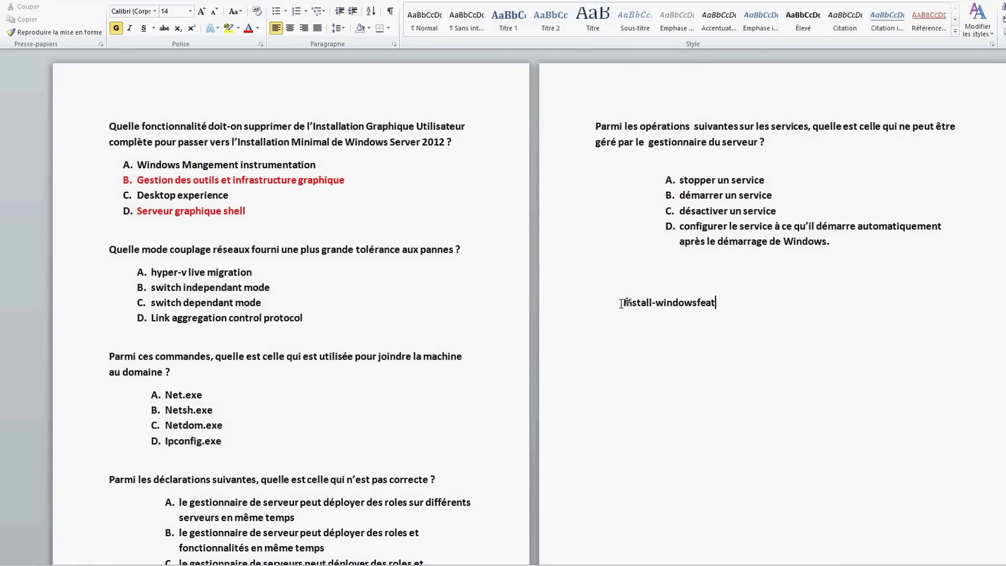
pyautogui.write('ure server-gui')
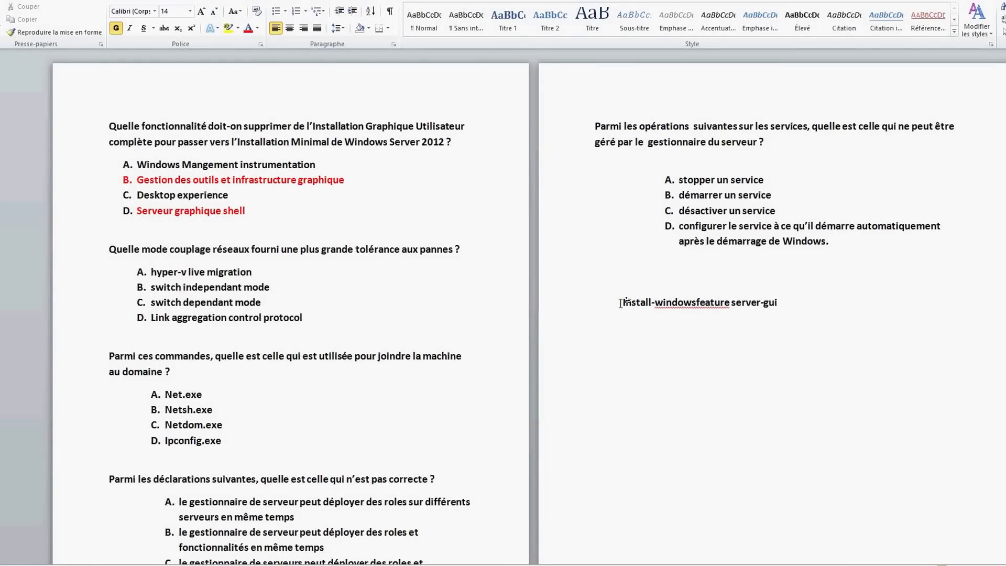
pyautogui.write('-shell')
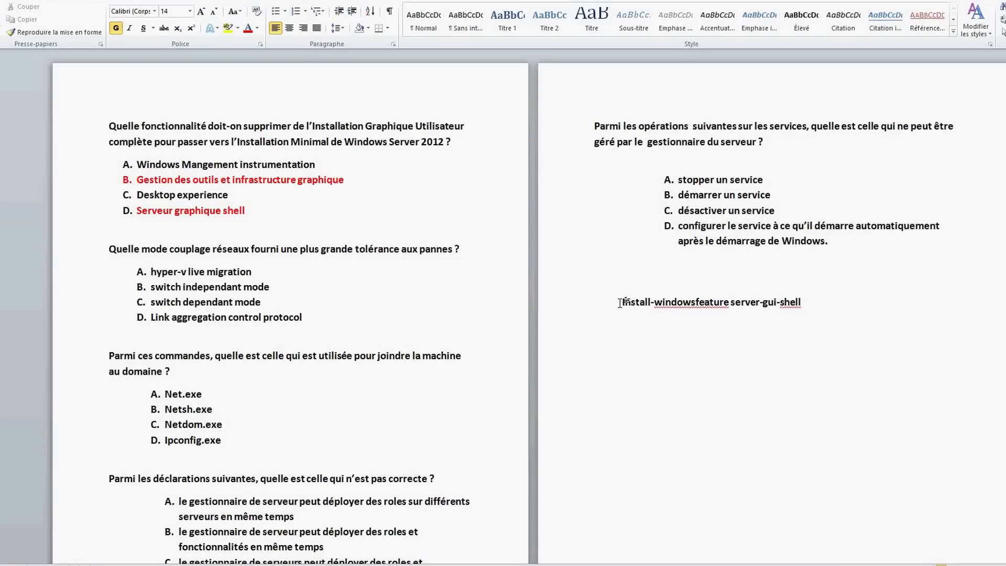
pyautogui.write(' server-gui')
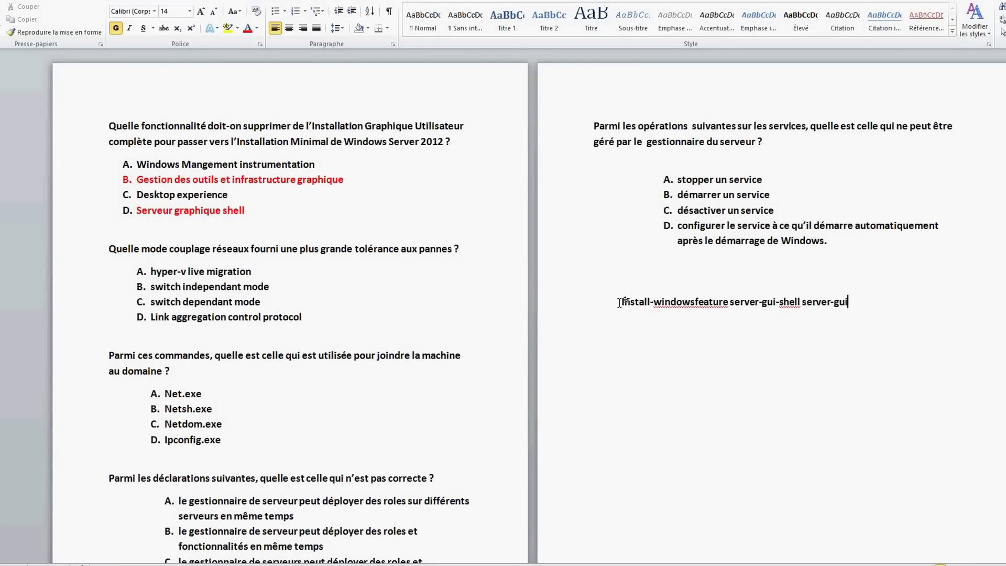
pyautogui.write('-mgmt-in')
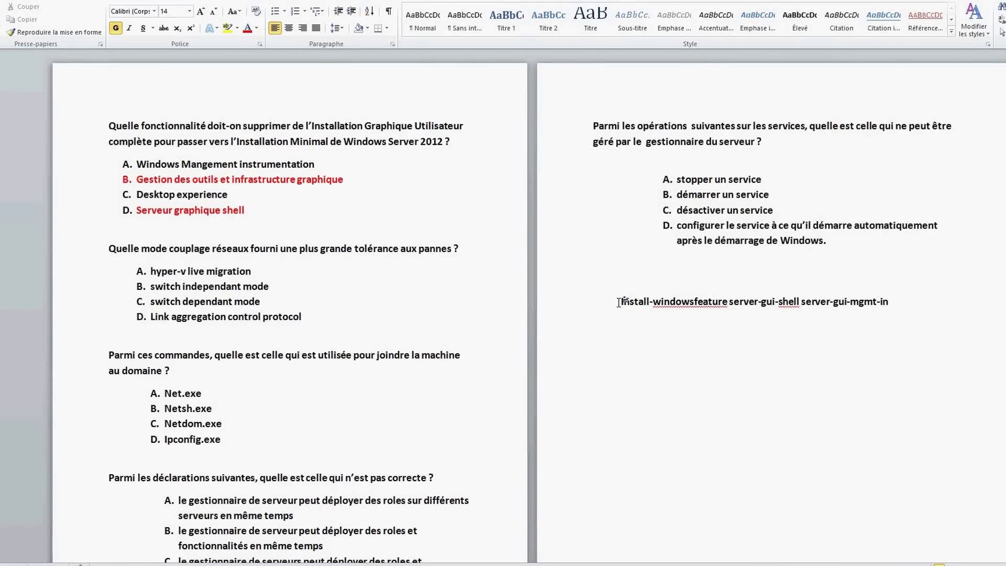
pyautogui.write('fra -restart')
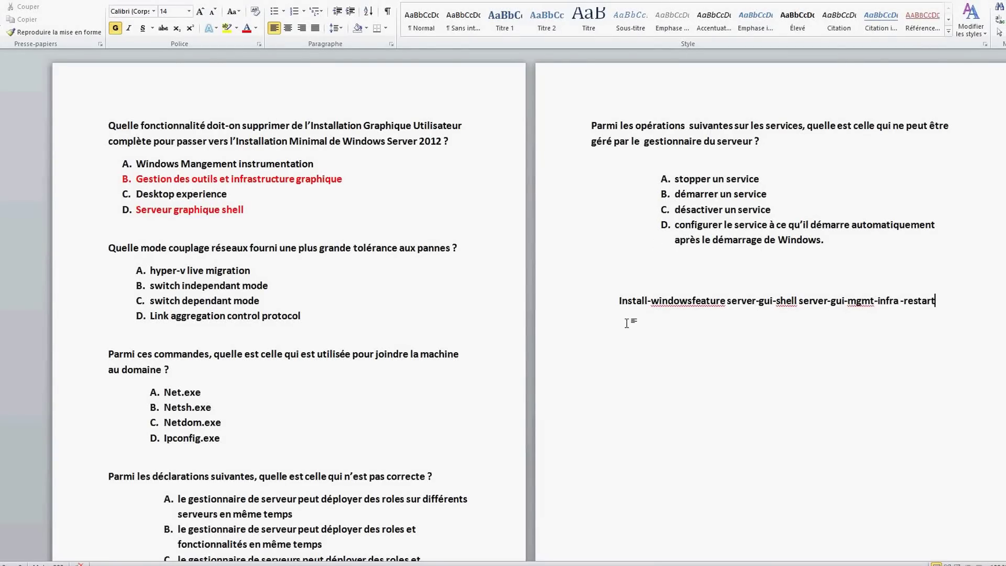
pyautogui.click(728, 302)
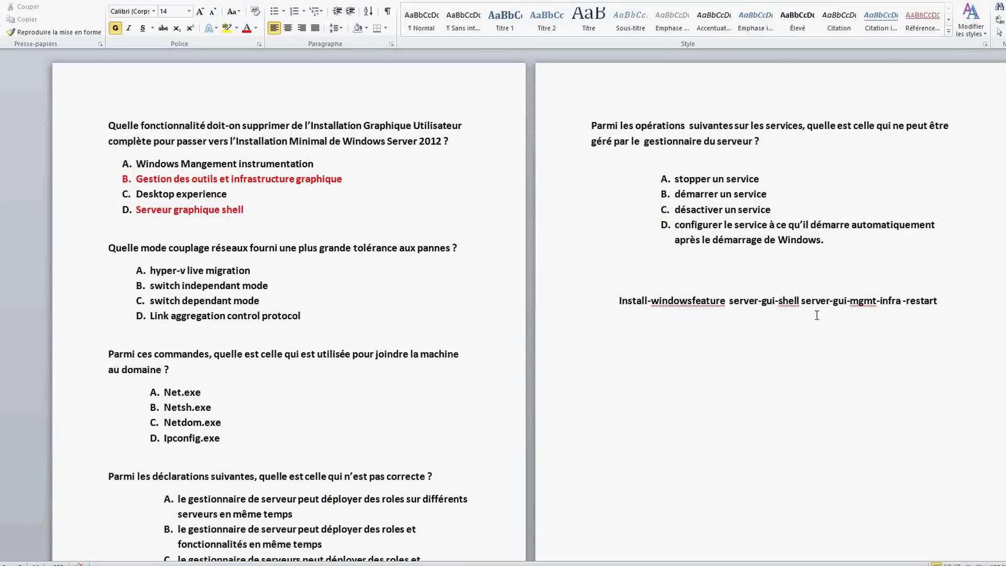
pyautogui.click(803, 301)
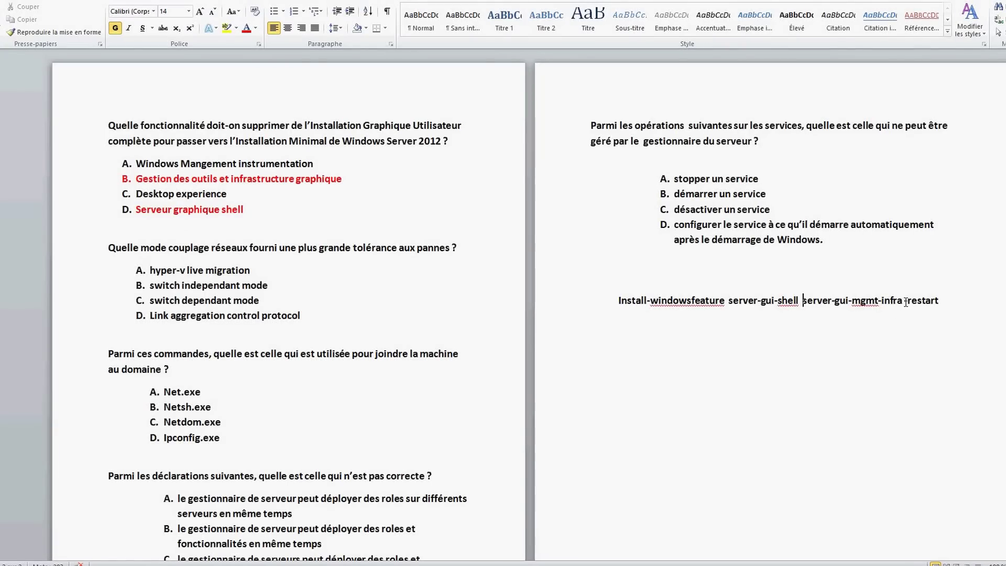
pyautogui.click(903, 301)
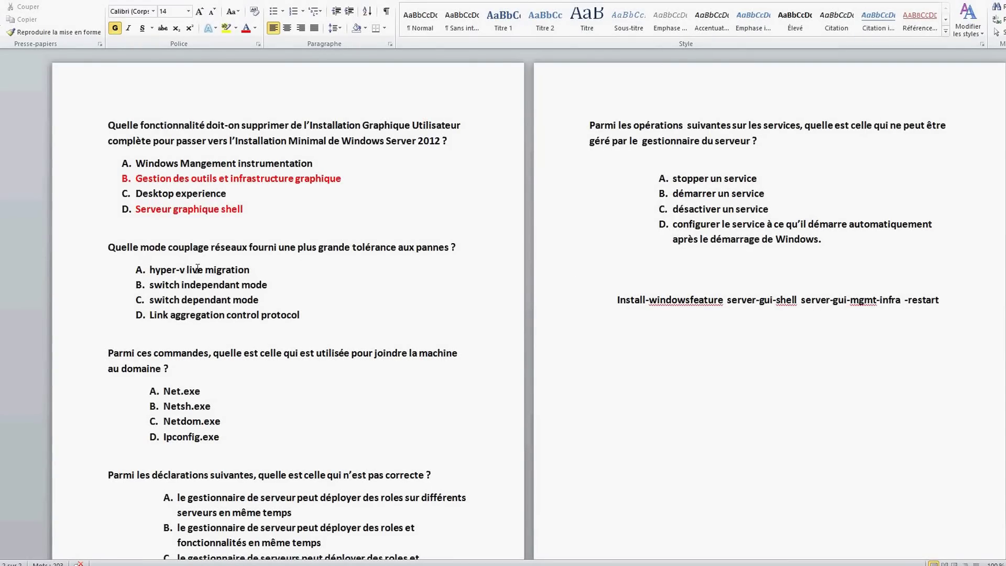
pyautogui.hotkey('ctrl', 'Left')
pyautogui.hotkey('ctrl', 'Left')
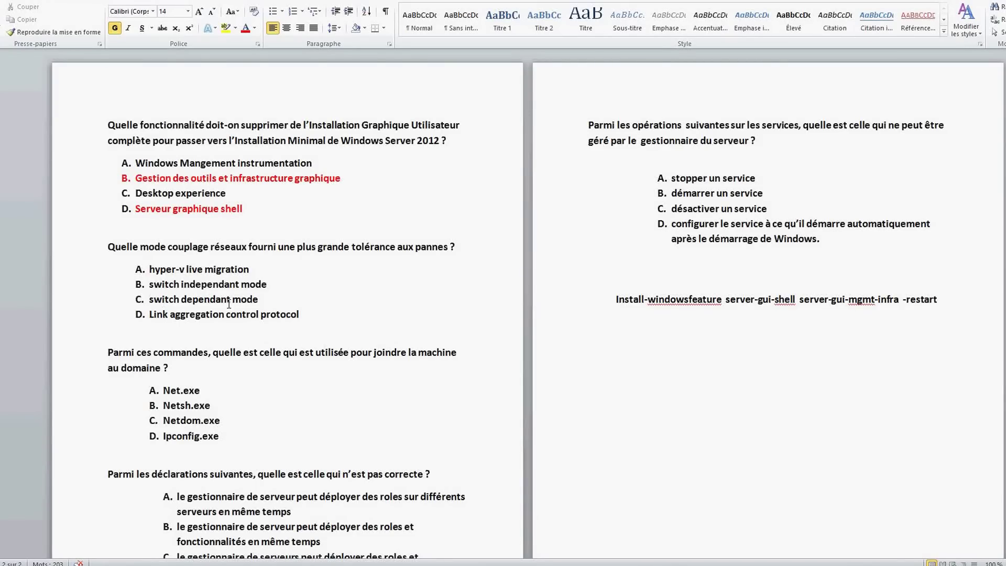
# Colour the answers switch independant mode, Netdom.exe and answer A of the last question red
pyautogui.moveTo(266, 288); pyautogui.dragTo(149, 286)
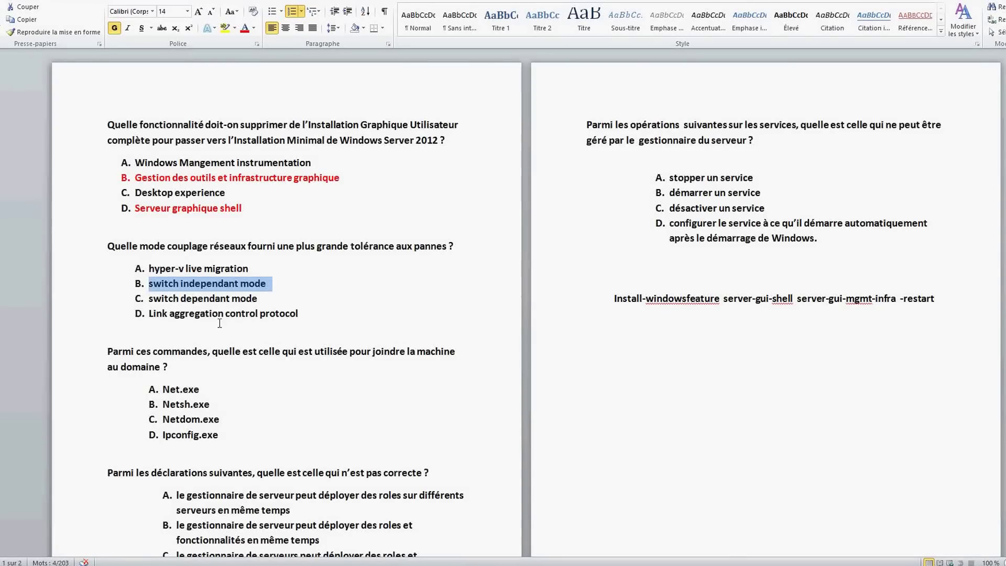
pyautogui.click(245, 28)
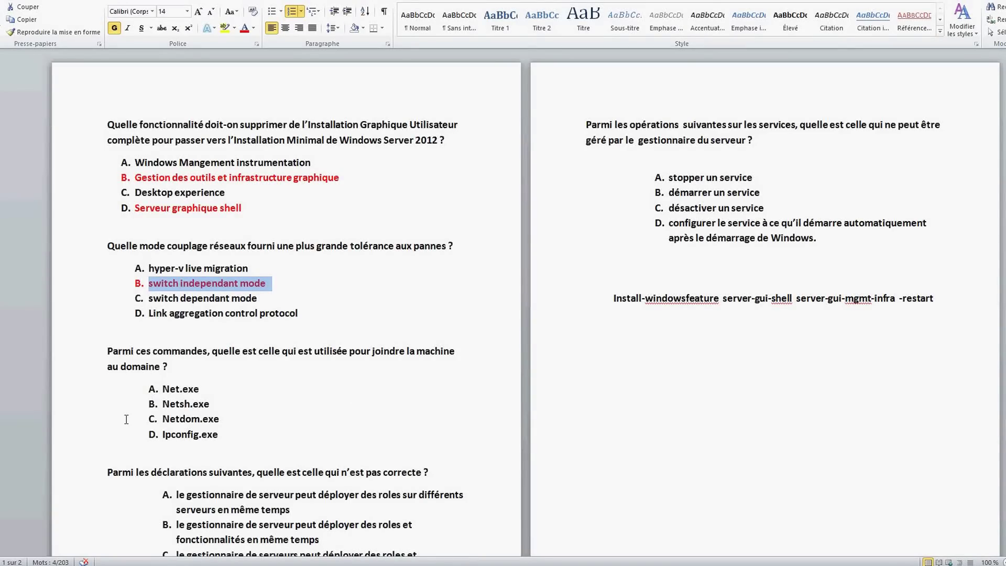
pyautogui.moveTo(222, 419); pyautogui.dragTo(174, 421)
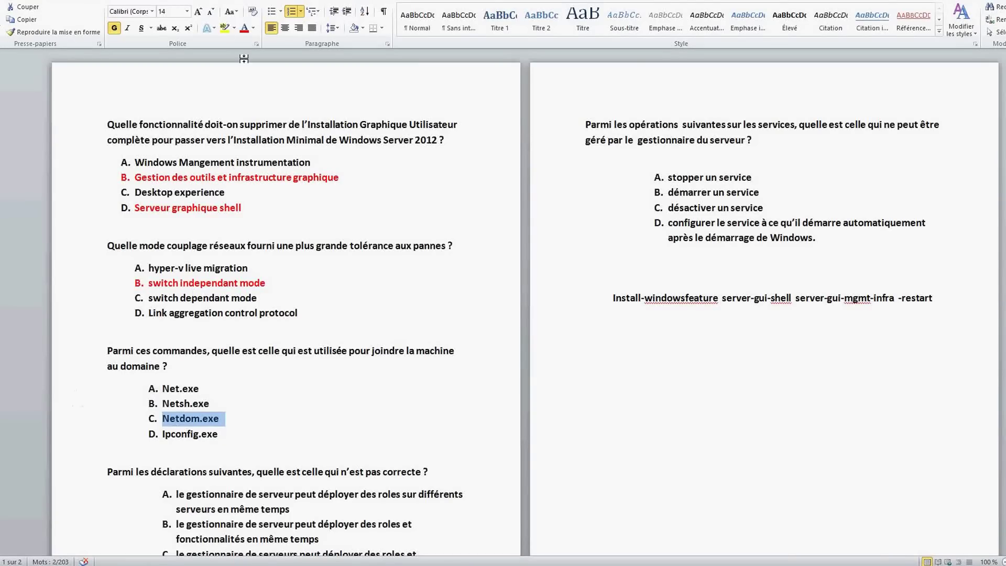
pyautogui.click(243, 28)
pyautogui.scroll(-4, 503, 304)
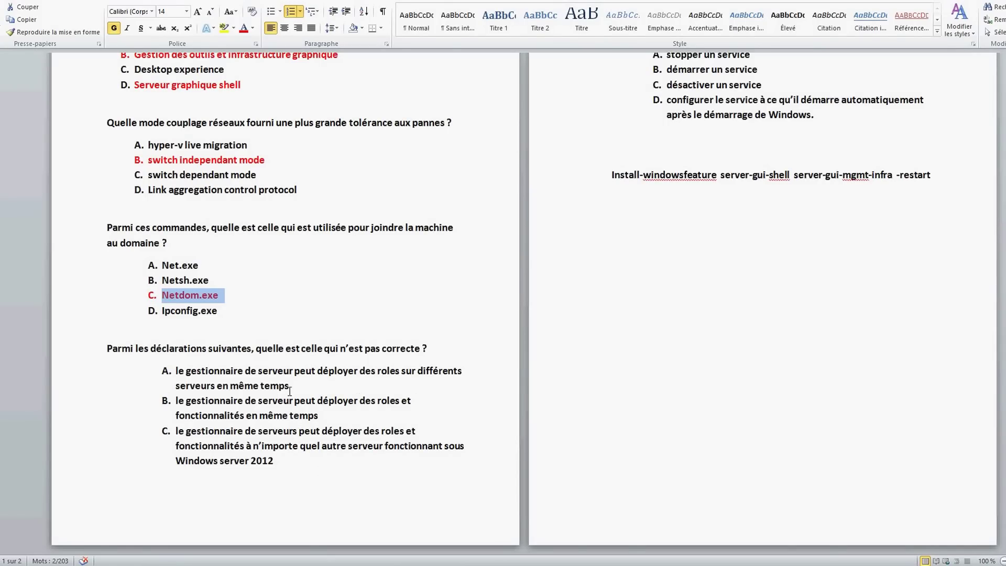
pyautogui.click(177, 369)
pyautogui.moveTo(177, 369); pyautogui.dragTo(288, 387)
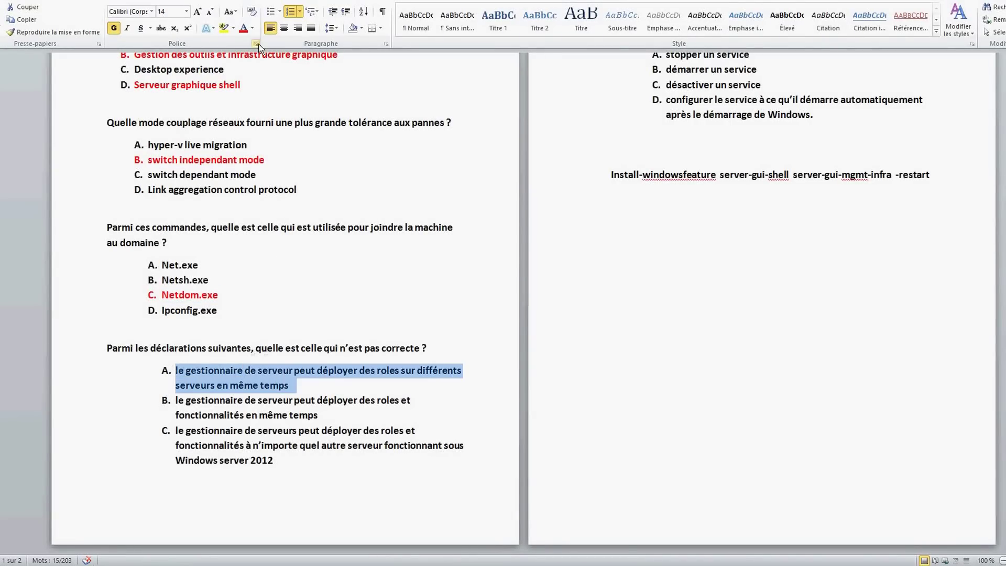
pyautogui.click(245, 30)
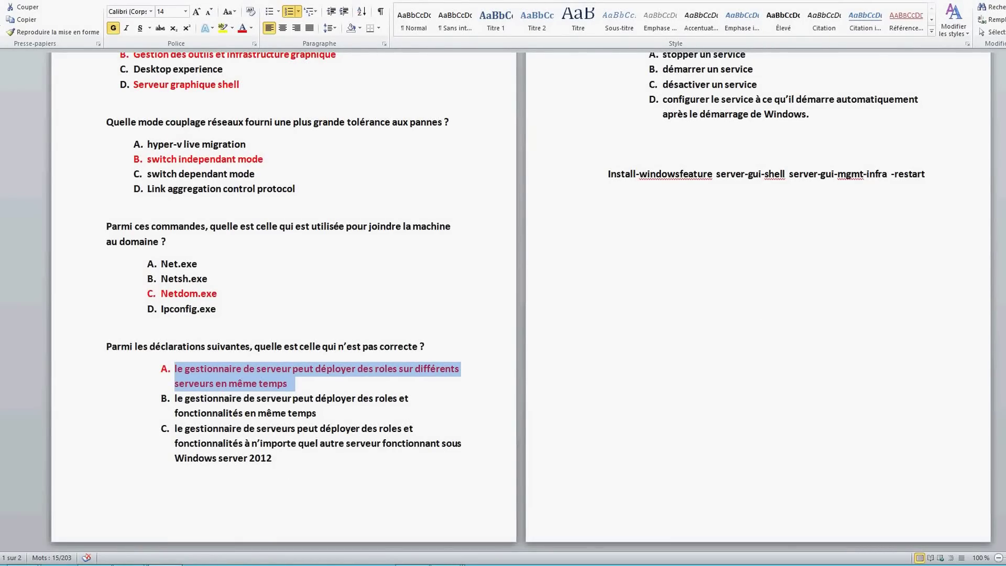
pyautogui.scroll(3, 1000, 176)
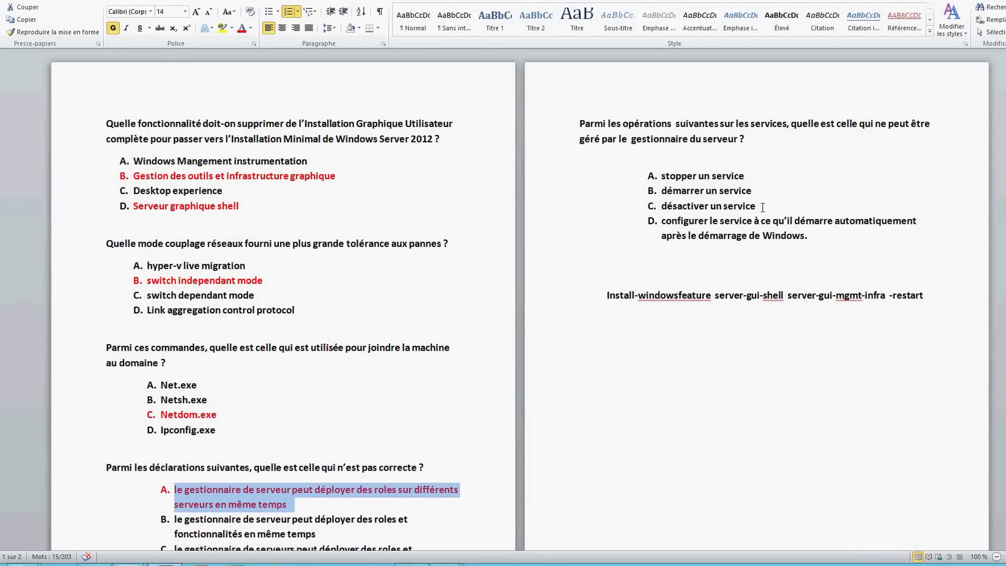
# Colour 'désactiver un service' red and add a red Mmc line under the command
pyautogui.moveTo(761, 206); pyautogui.dragTo(697, 205)
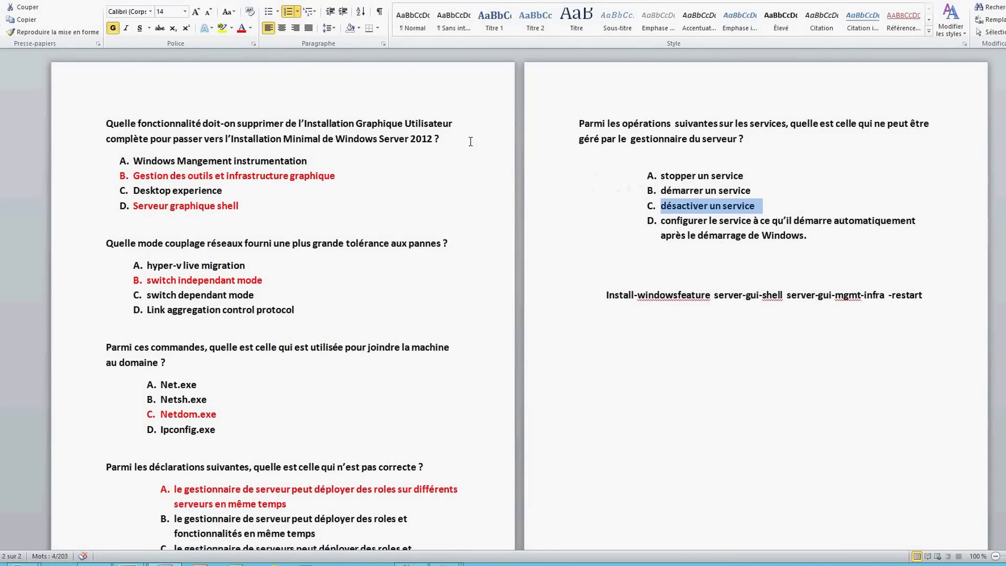
pyautogui.click(242, 28)
pyautogui.click(606, 353)
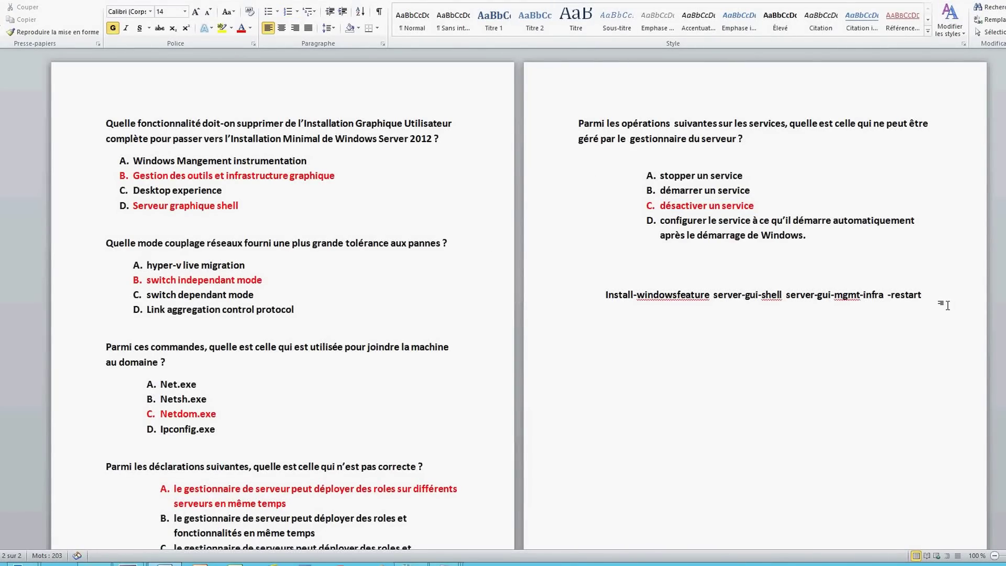
pyautogui.write('mmc')
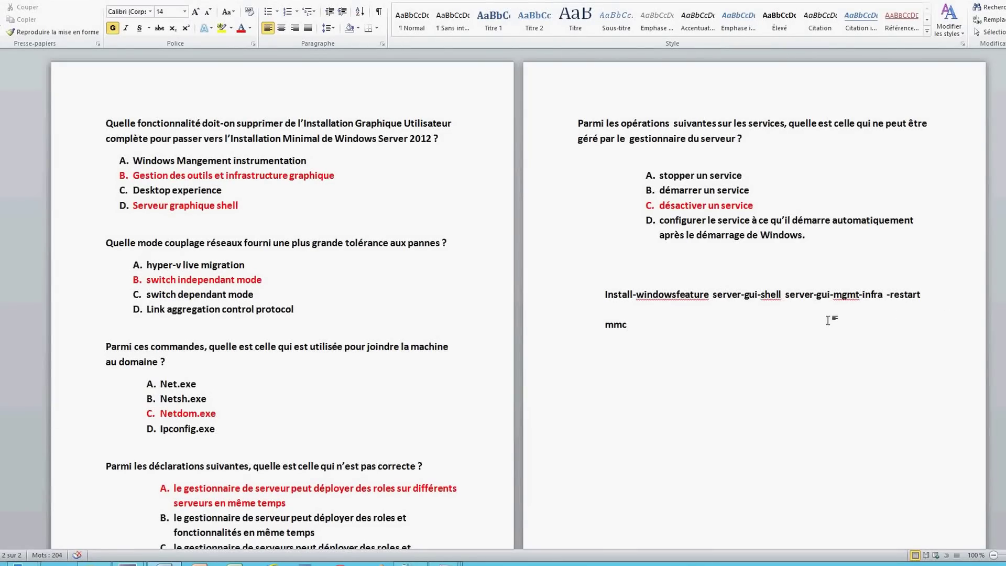
pyautogui.moveTo(628, 328); pyautogui.dragTo(604, 326)
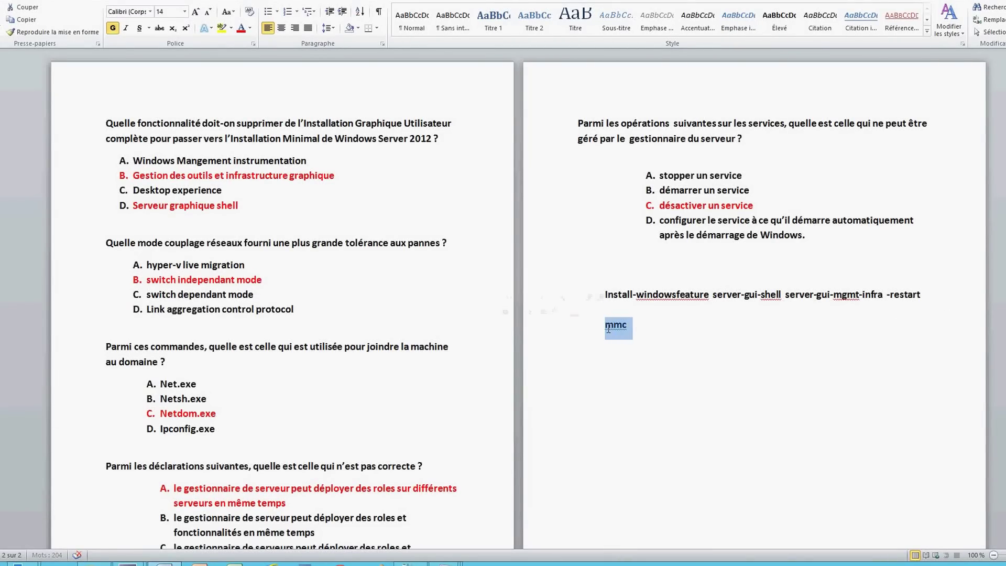
pyautogui.click(241, 29)
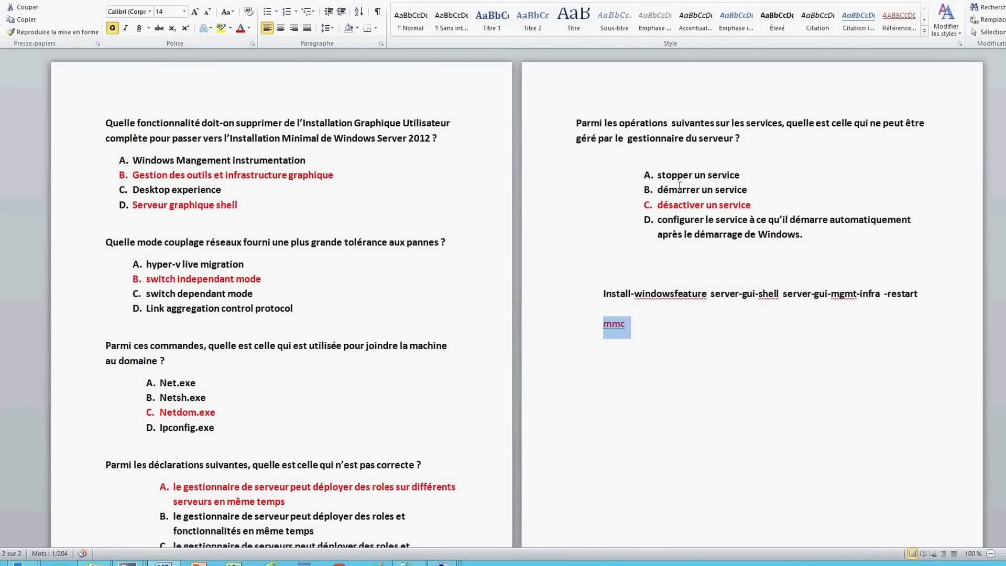
# Add the author's name as a signature on a new line below Mmc
pyautogui.click(631, 332)
pyautogui.press('Return')
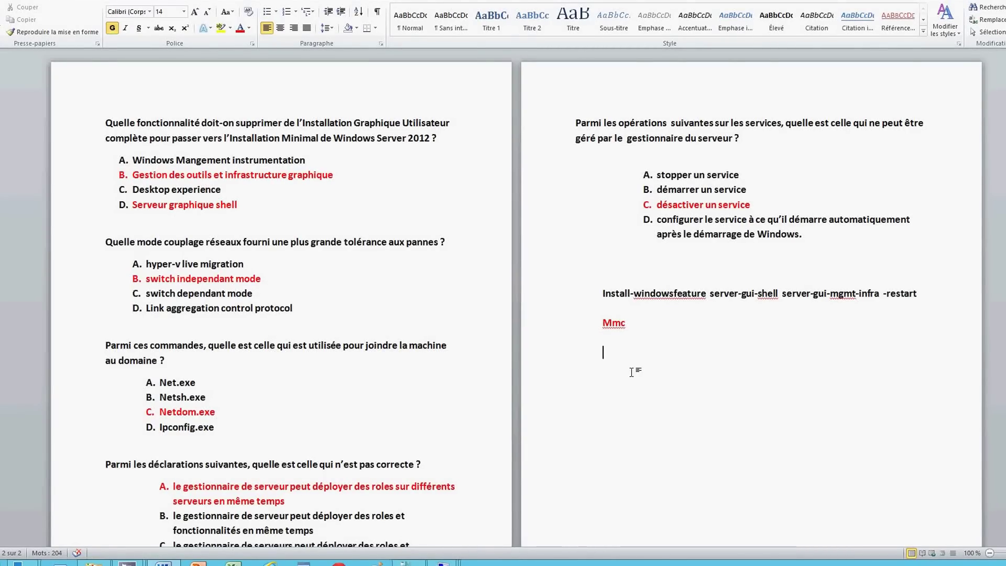
pyautogui.write('Marouane ')
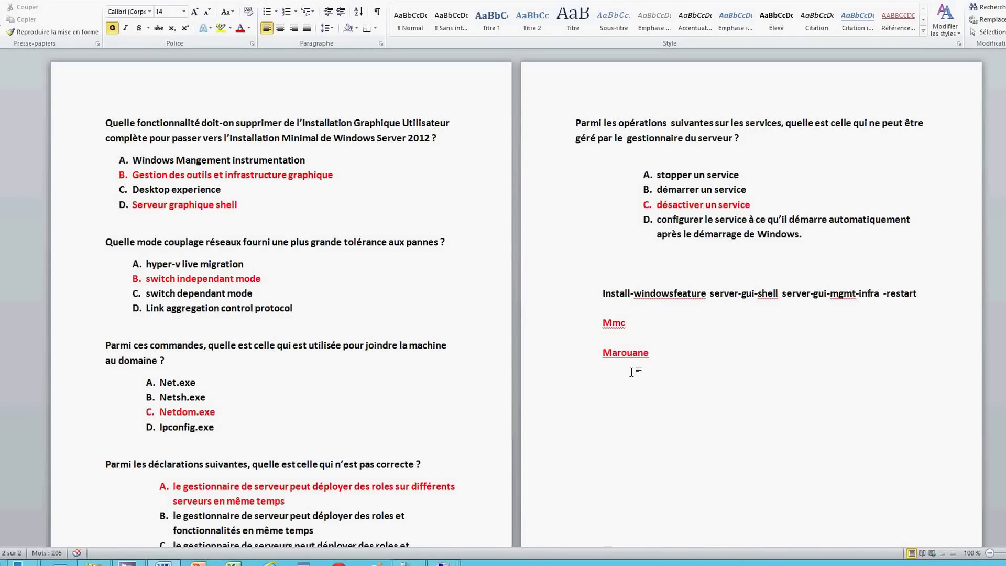
pyautogui.write('Le Tech')
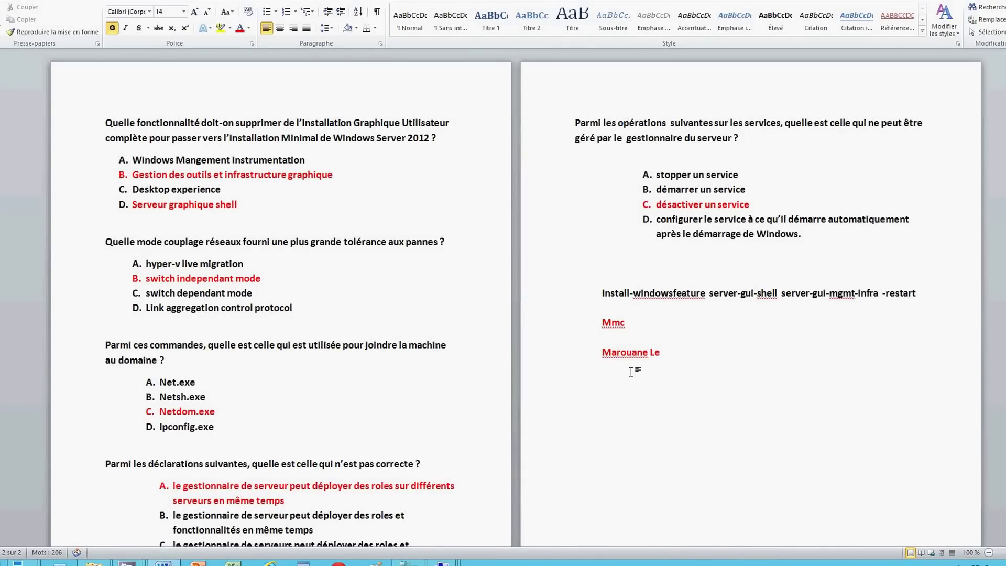